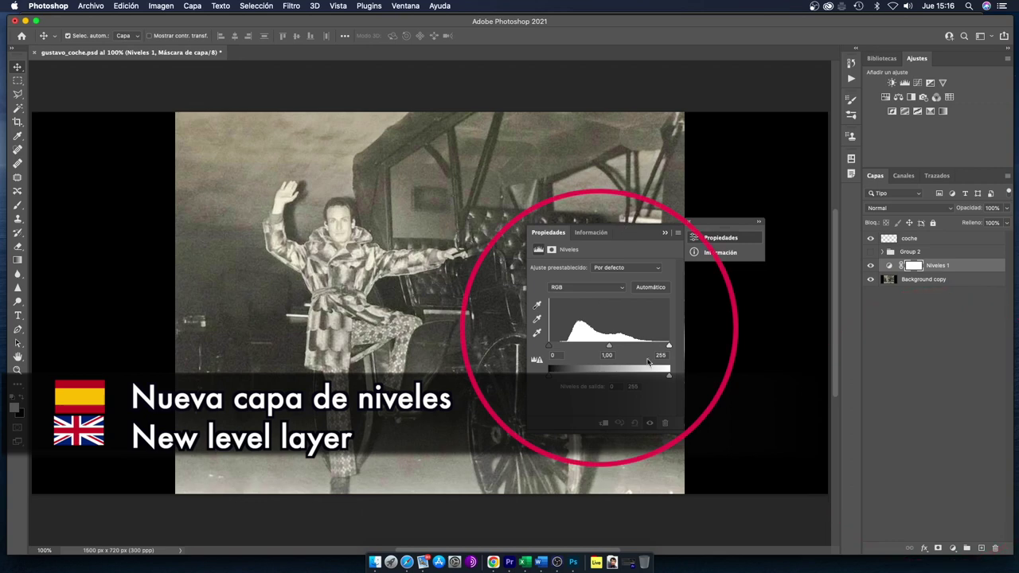
- Set the Levels adjustment's black input to 29 and white input to 242, leaving midtones at 1,00
drag(548, 345, 559, 348)
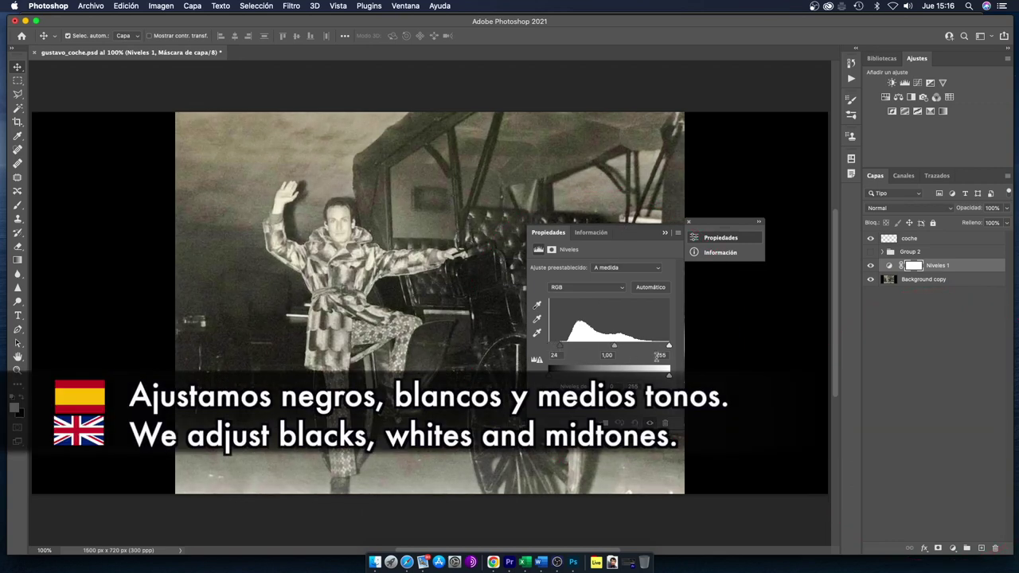
drag(668, 349, 663, 348)
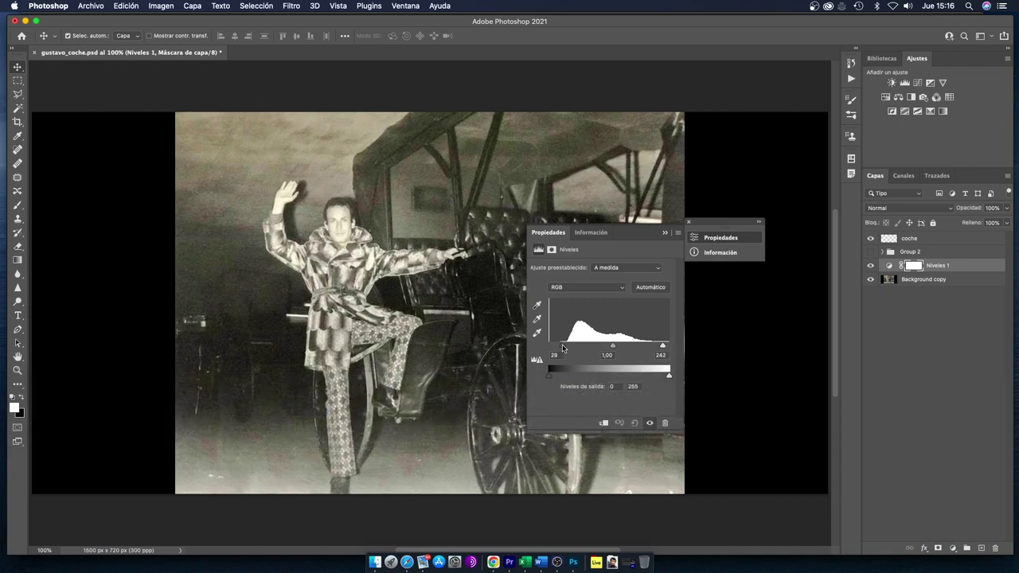
drag(559, 346, 562, 346)
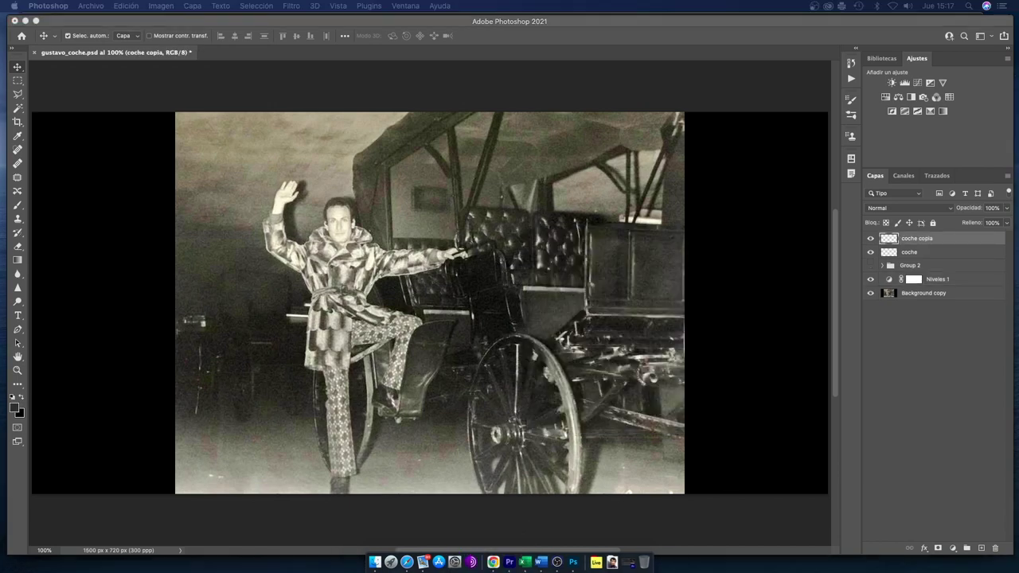
- Add a Black & White adjustment layer with default values and place it directly above the Niveles 1 layer
click(952, 549)
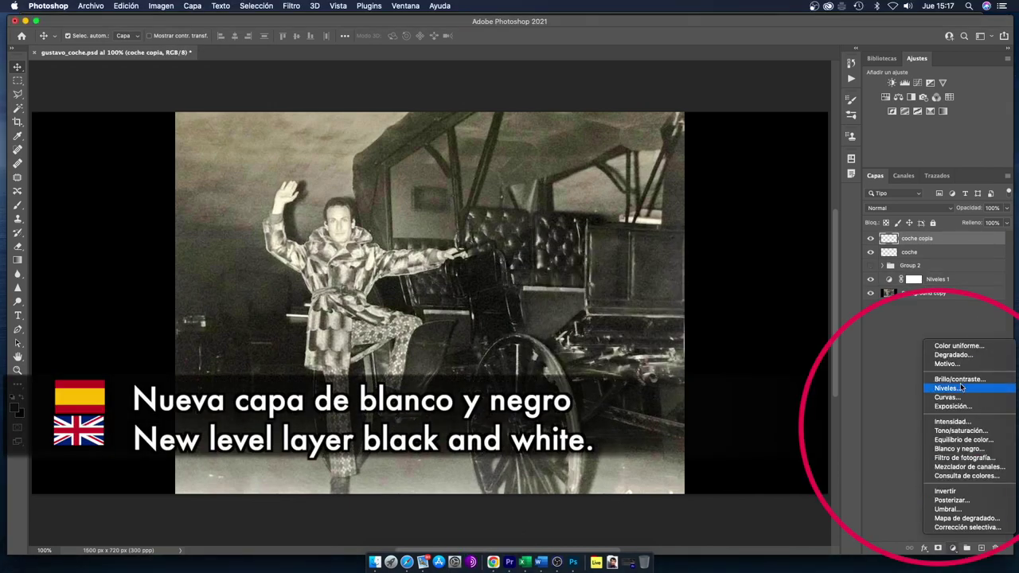
click(959, 448)
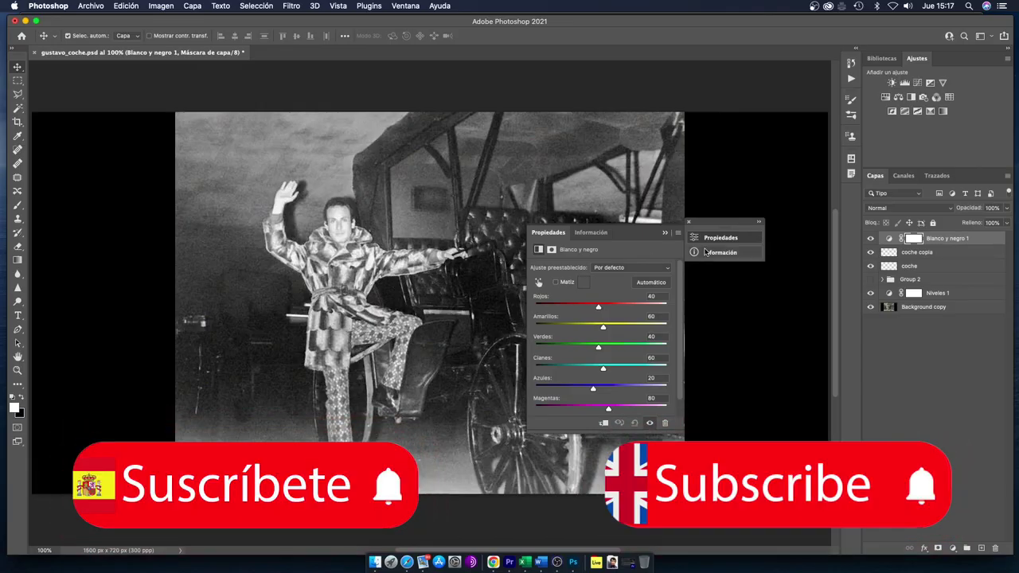
click(759, 223)
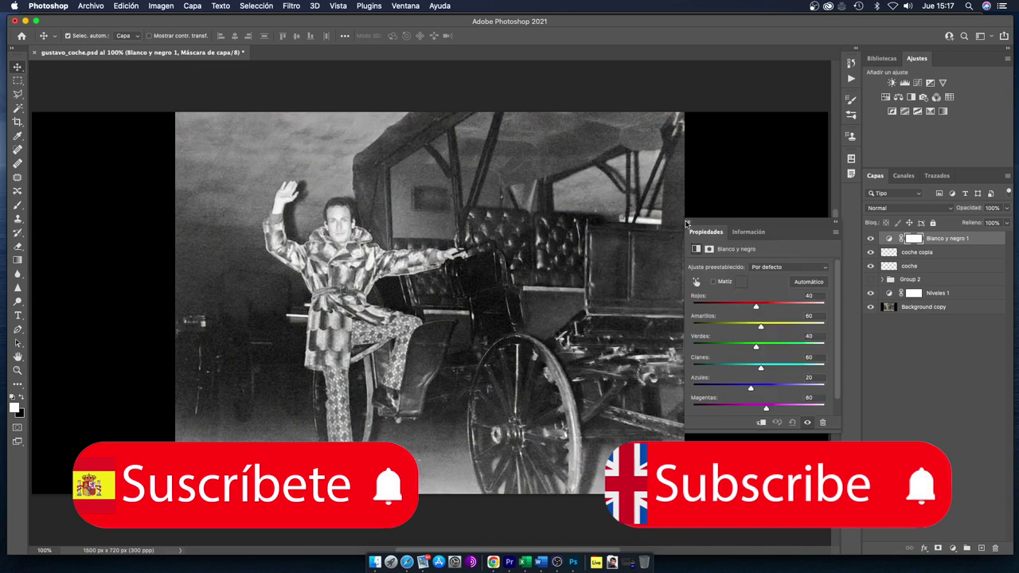
click(688, 223)
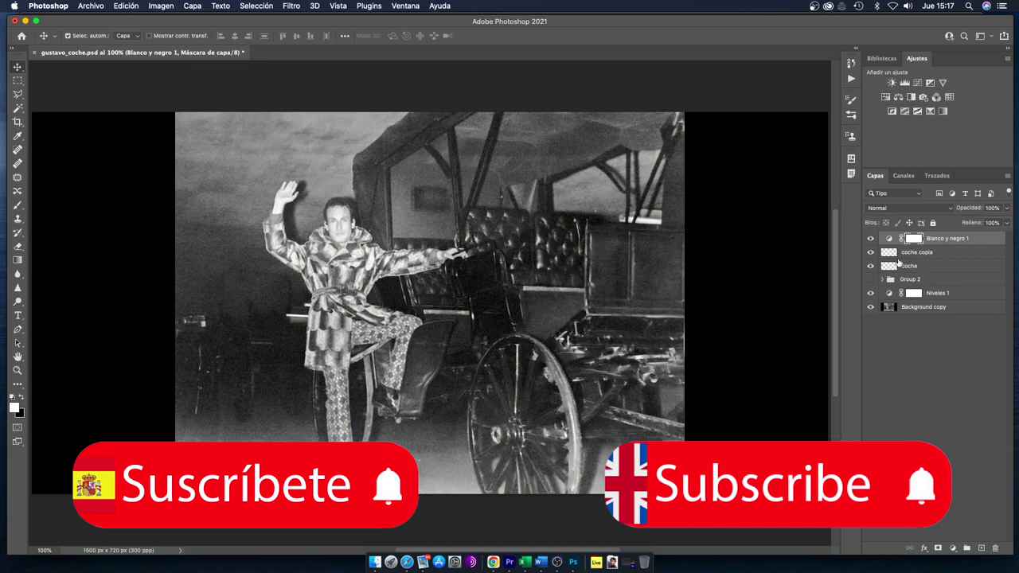
drag(888, 240, 917, 291)
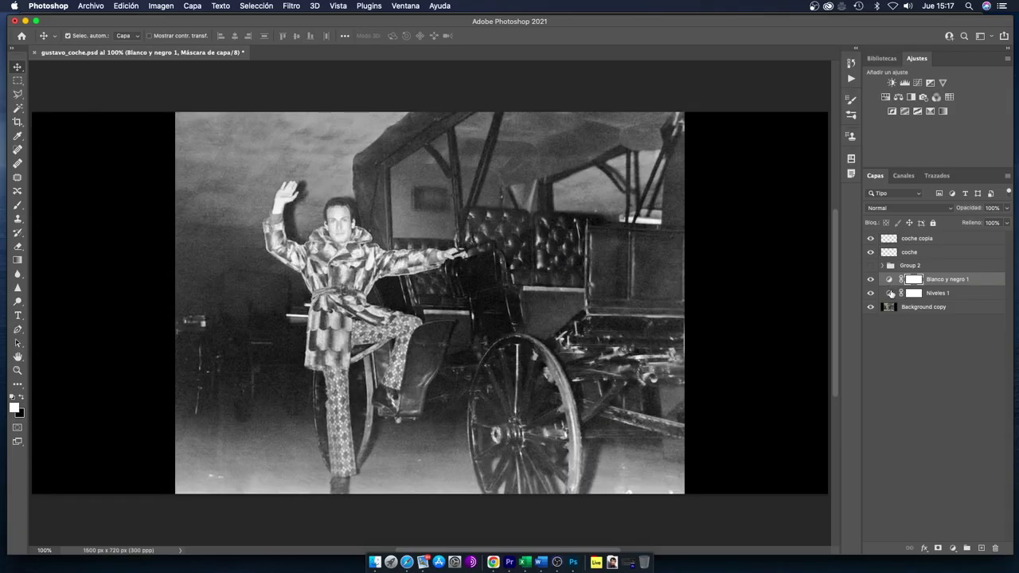
- Group the Black & White and Levels adjustment layers and name the group Niveles y ByN
shift+click(890, 294)
key(super+g)
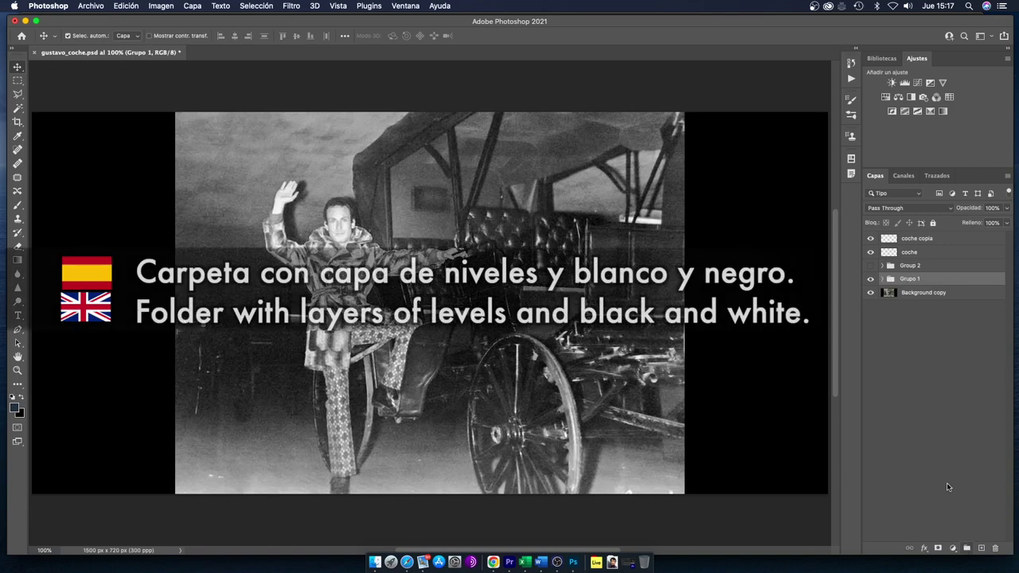
double_click(903, 278)
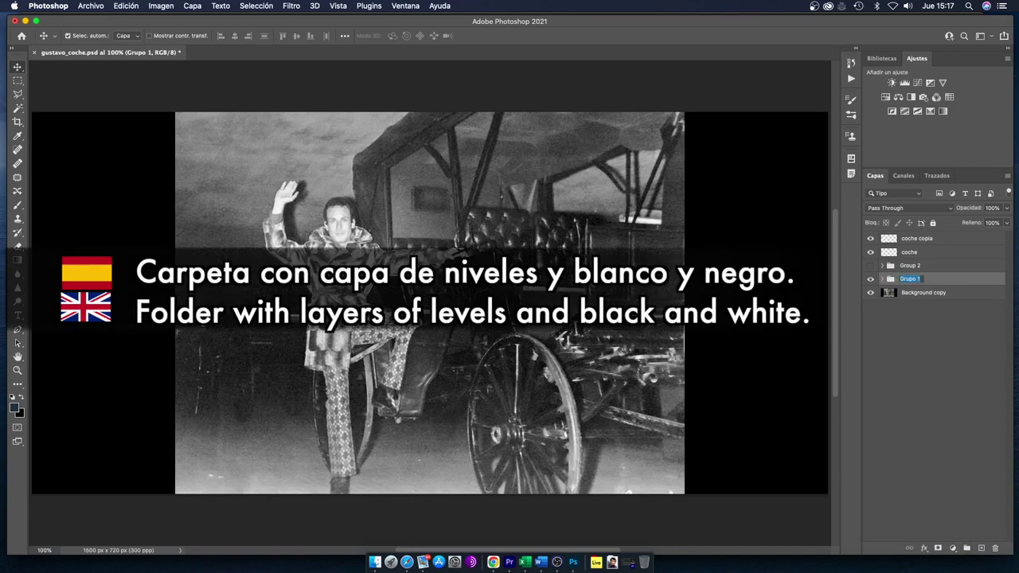
text(Niveles y ByN)
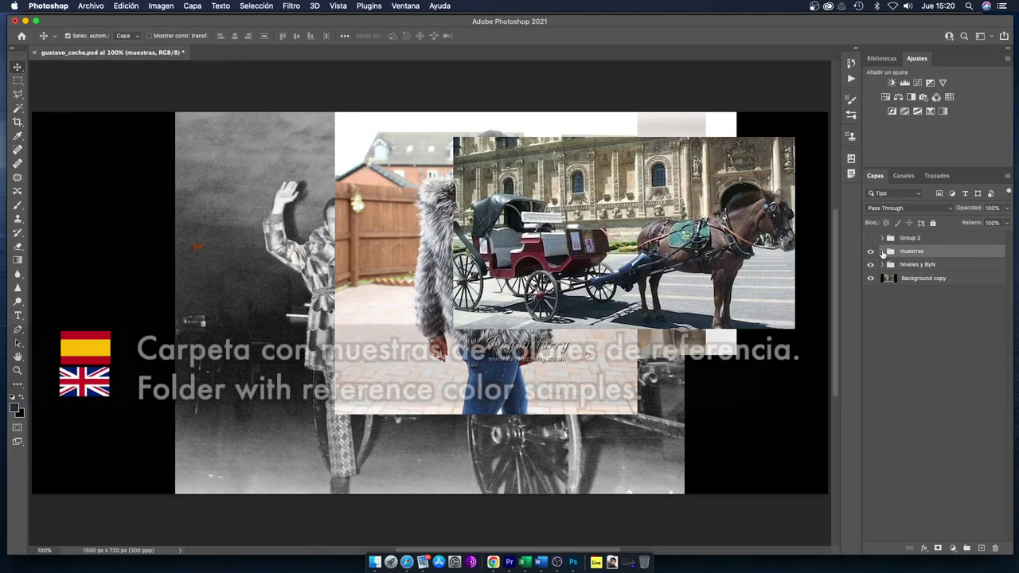
- Hide the camisa, muestra calesa and muestra abrigo 1 layers, and move the muestra abrigo 2 fur coat photo beside the waving man
click(881, 251)
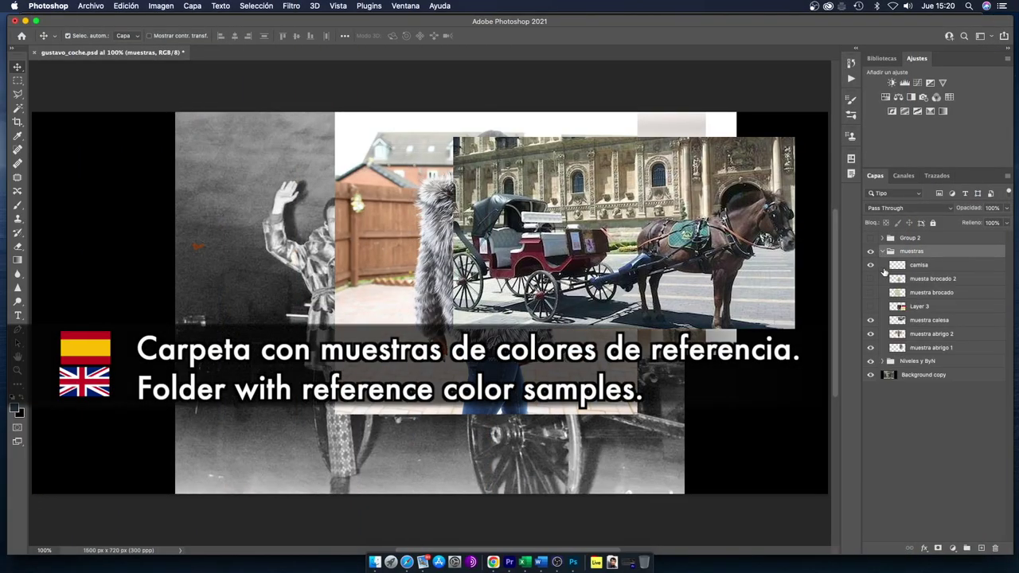
click(870, 264)
click(870, 320)
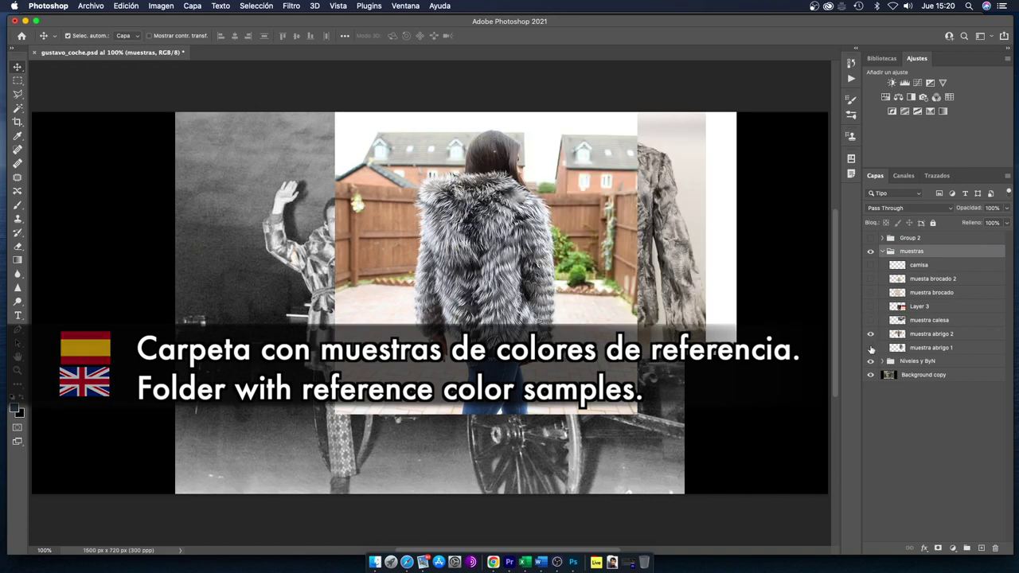
click(870, 347)
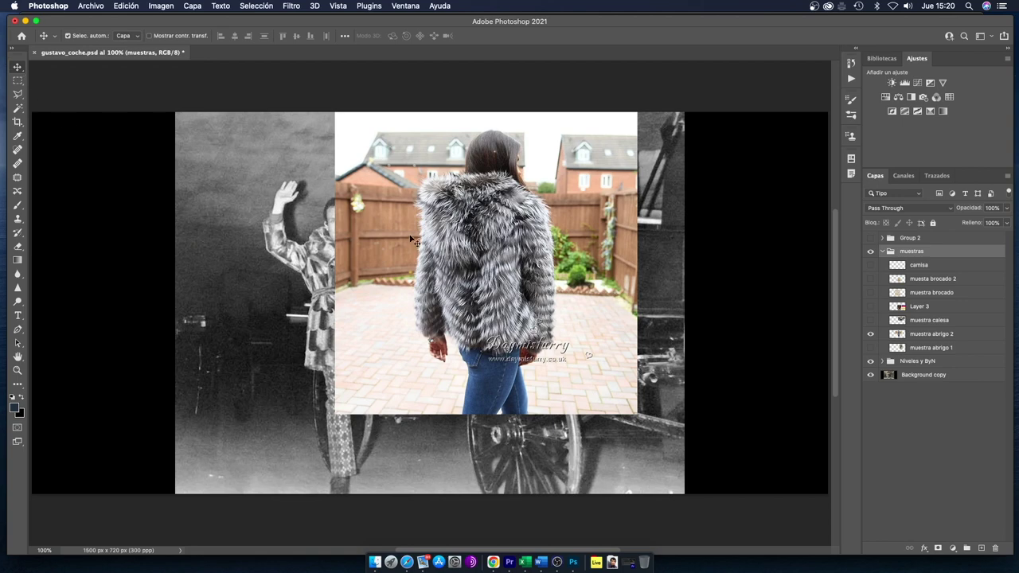
drag(410, 236, 554, 239)
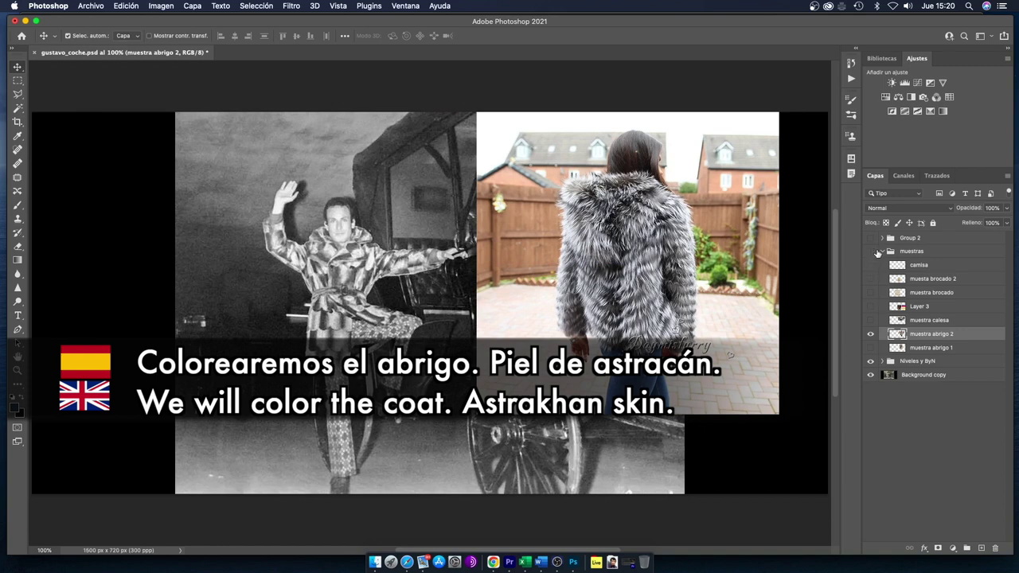
click(880, 252)
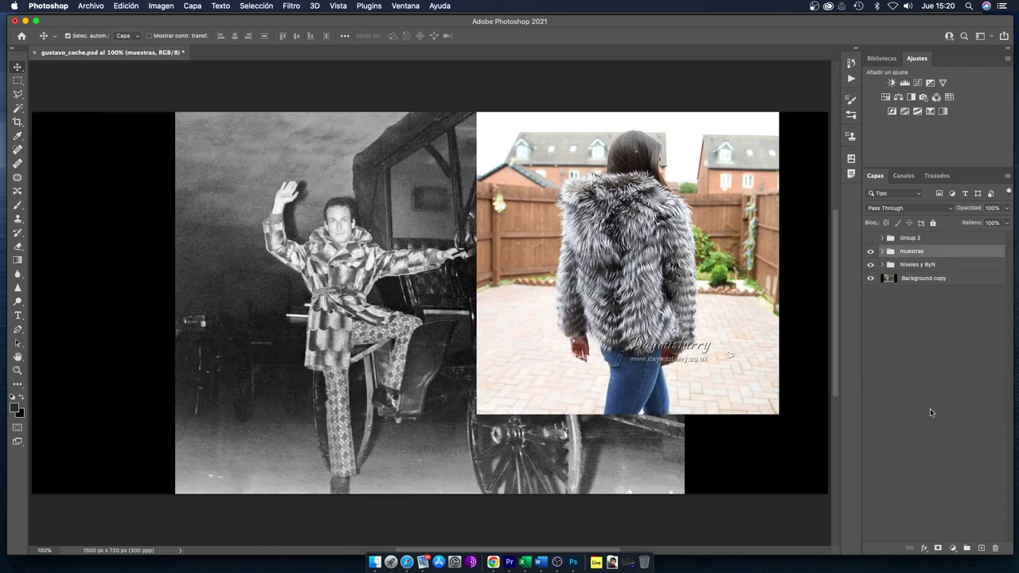
- Add a Hue/Saturation adjustment layer beneath the muestras group and set its saturation to +30
click(953, 548)
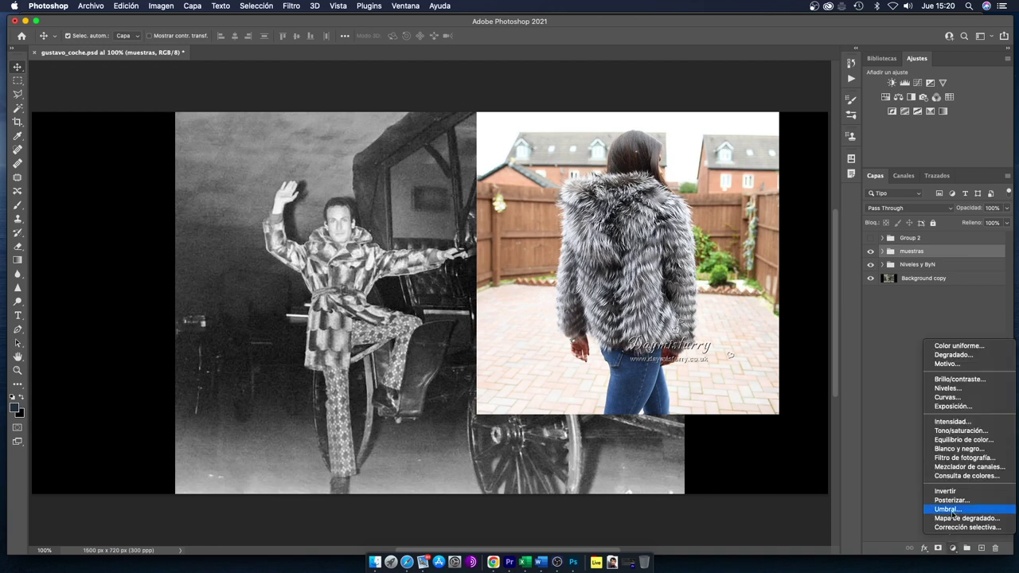
click(960, 431)
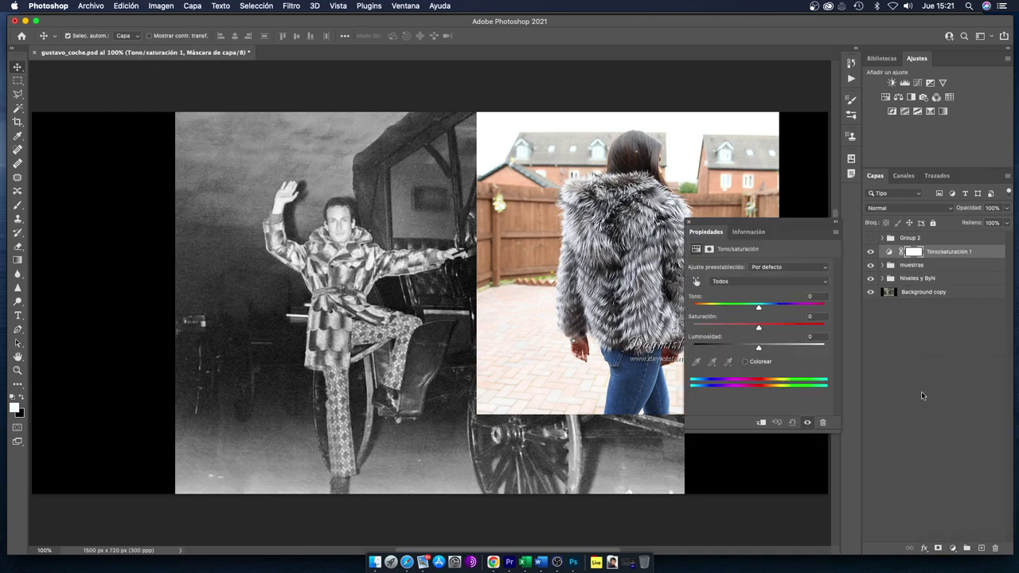
click(745, 361)
drag(886, 252, 888, 290)
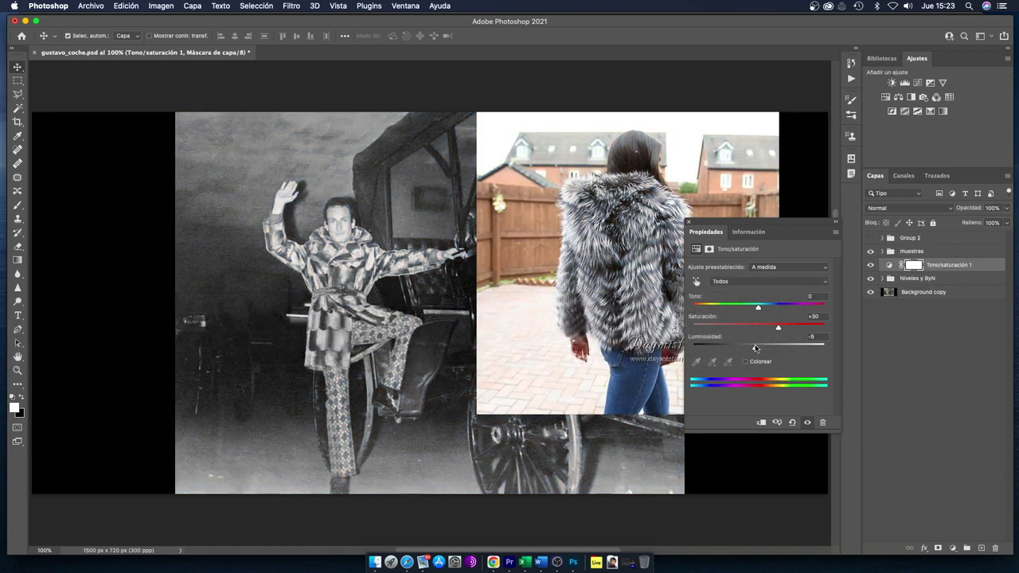
- Set the Hue/Saturation layer's luminosity to -20 and compare the image with and without the adjustment
click(870, 266)
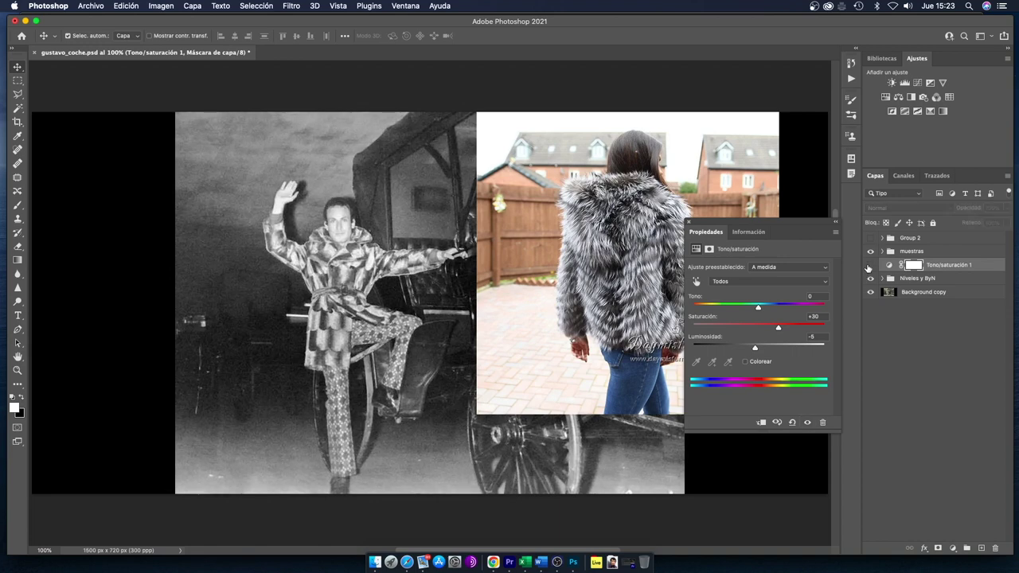
click(870, 265)
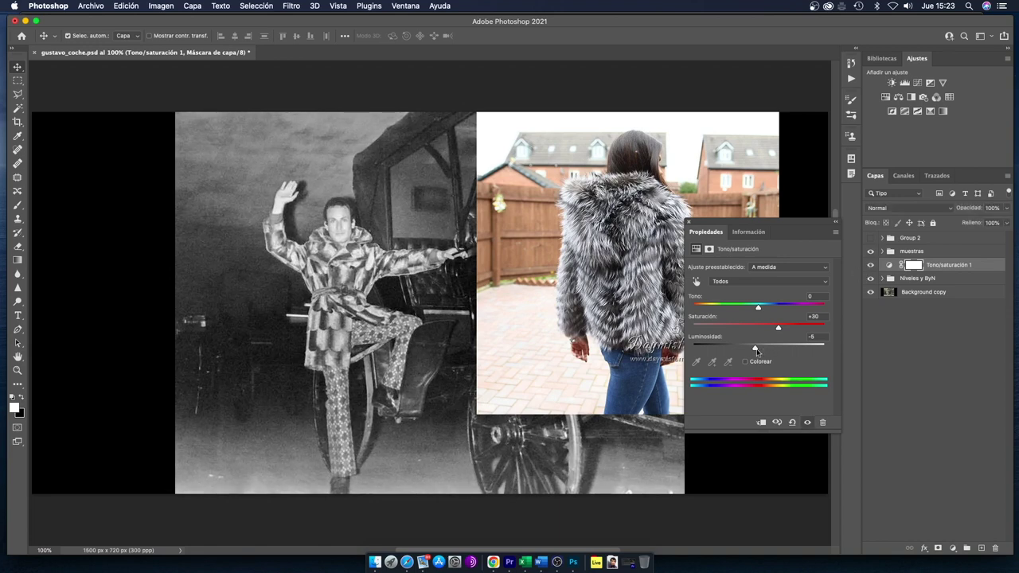
drag(758, 351, 747, 349)
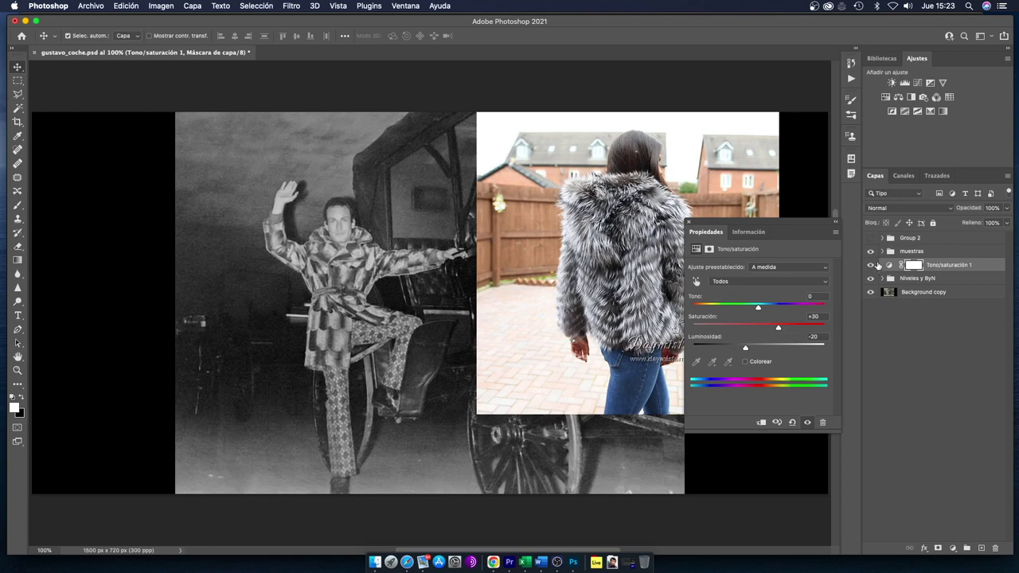
click(871, 265)
click(870, 265)
click(871, 265)
click(871, 265)
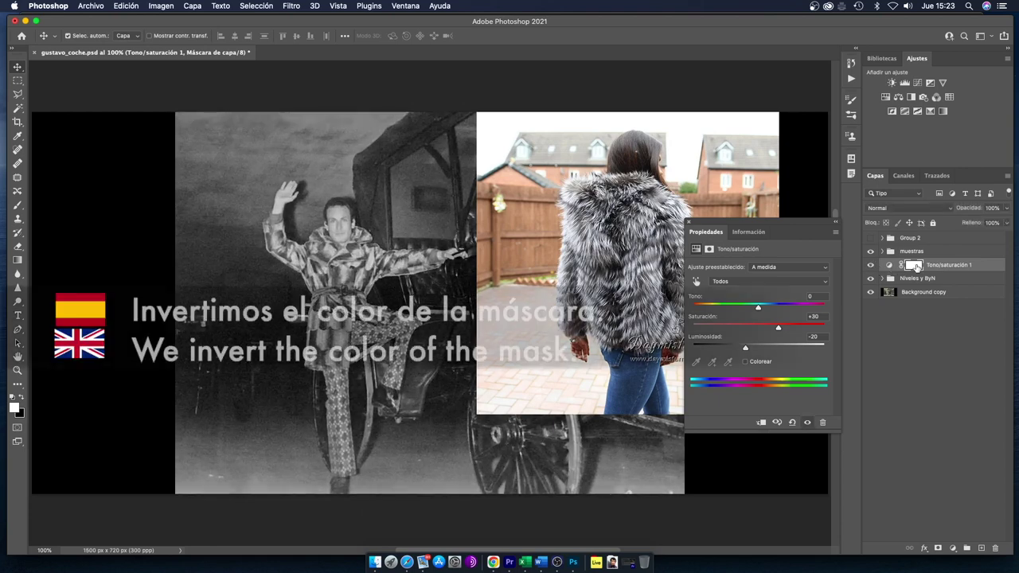
- Invert the Hue/Saturation layer's mask to black and check the layer by toggling its visibility
click(914, 265)
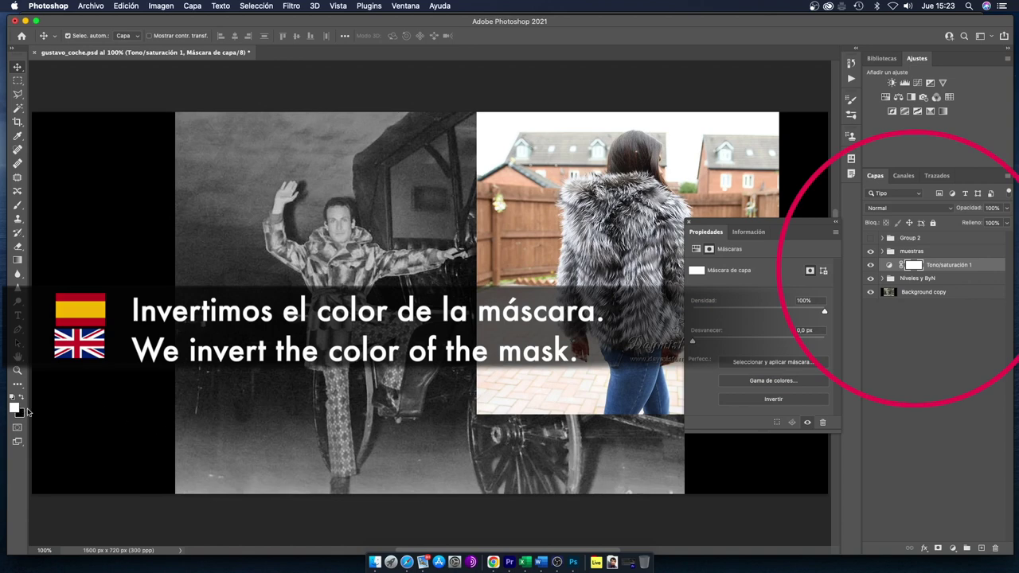
key(super+i)
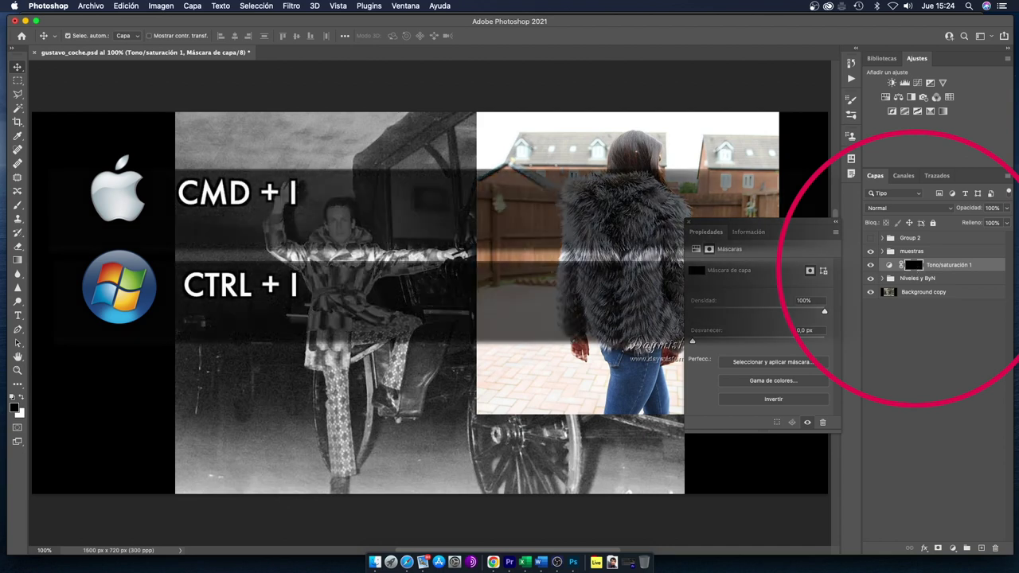
click(871, 266)
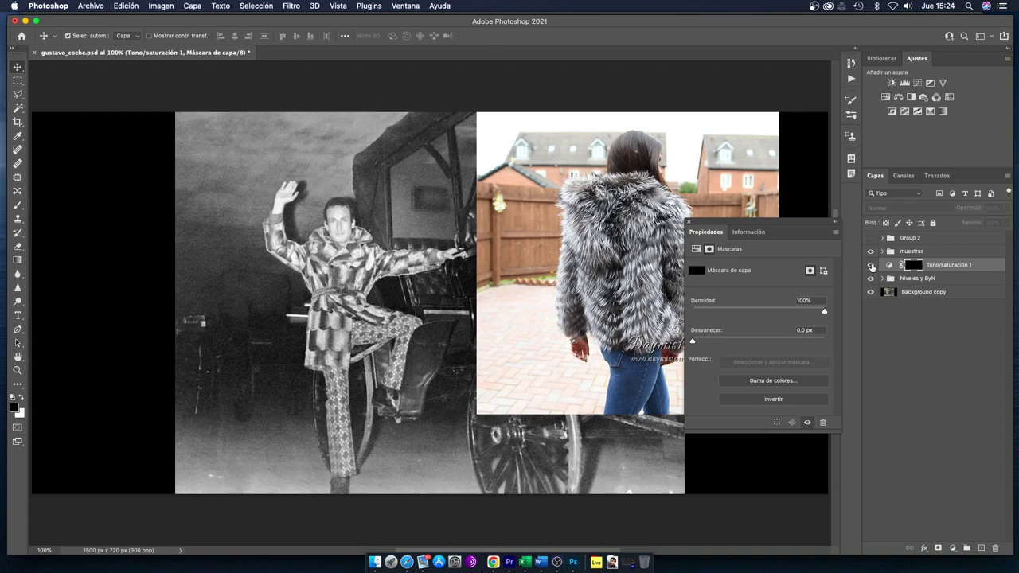
click(870, 266)
- Paint white on the Hue/Saturation mask over the dark patches of the coat's lower part, using a Brush reduced to 8 px
click(17, 370)
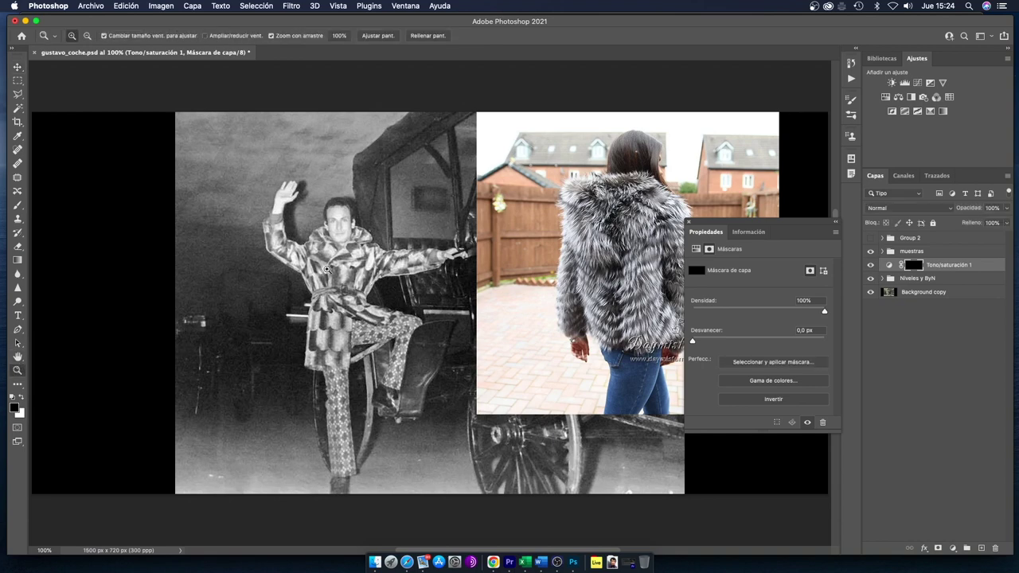
drag(315, 349, 355, 354)
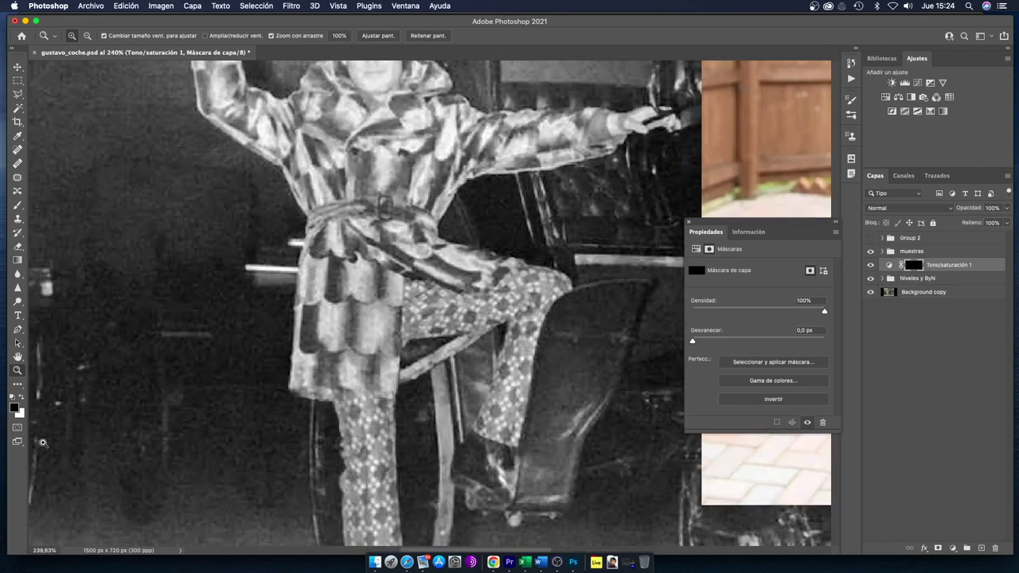
click(21, 398)
click(17, 205)
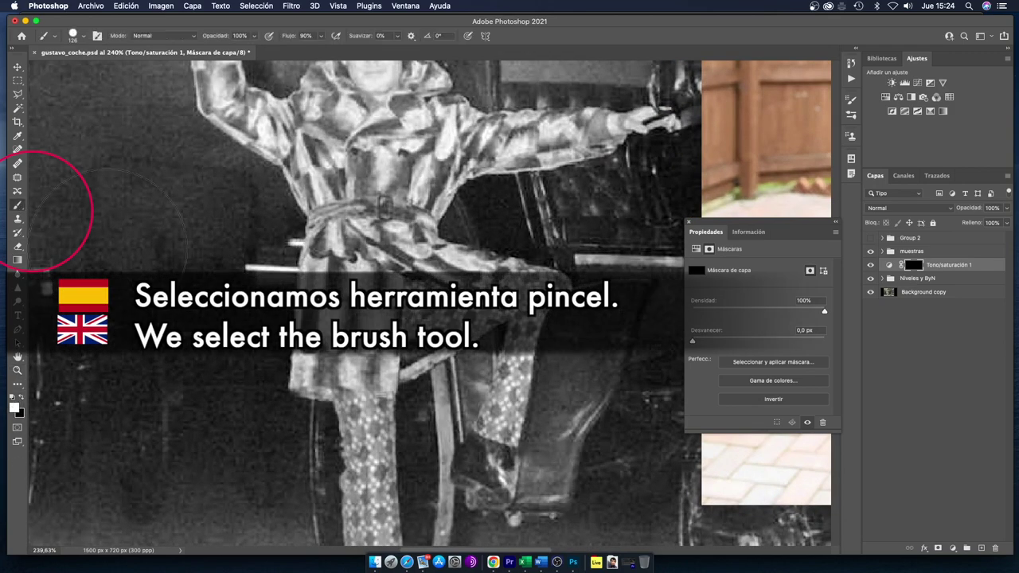
drag(348, 288, 289, 293)
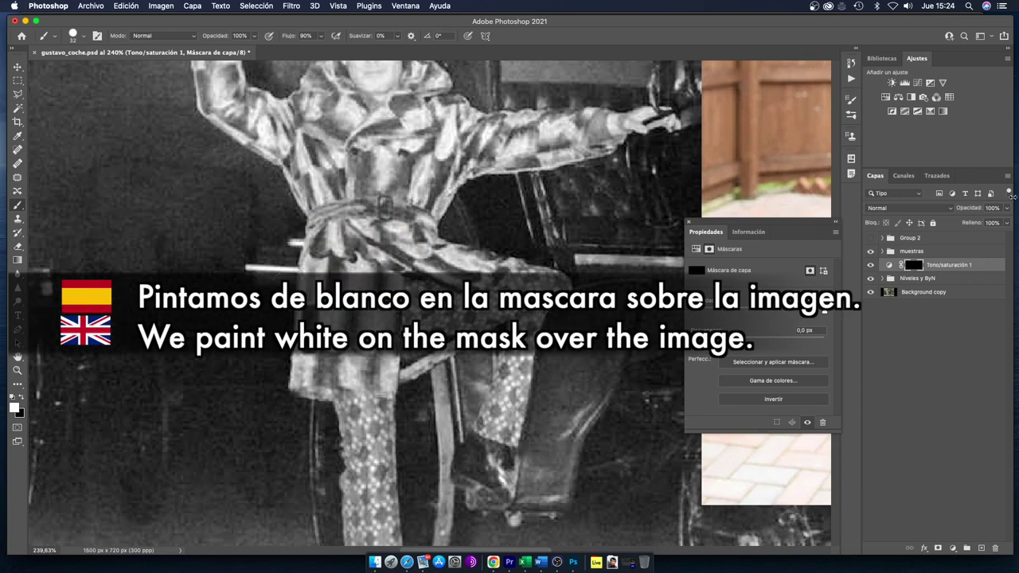
drag(347, 321, 335, 321)
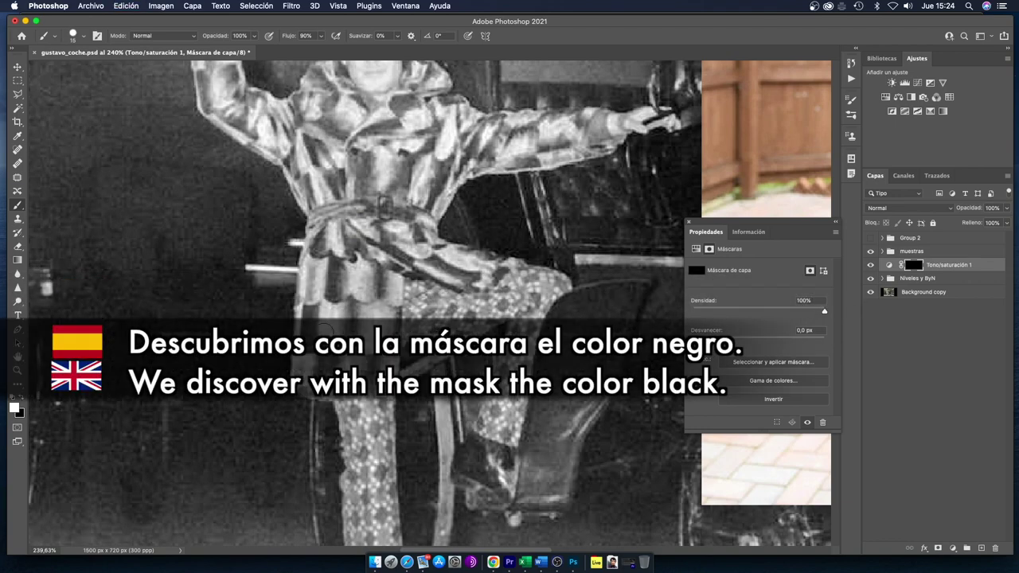
drag(329, 323, 312, 347)
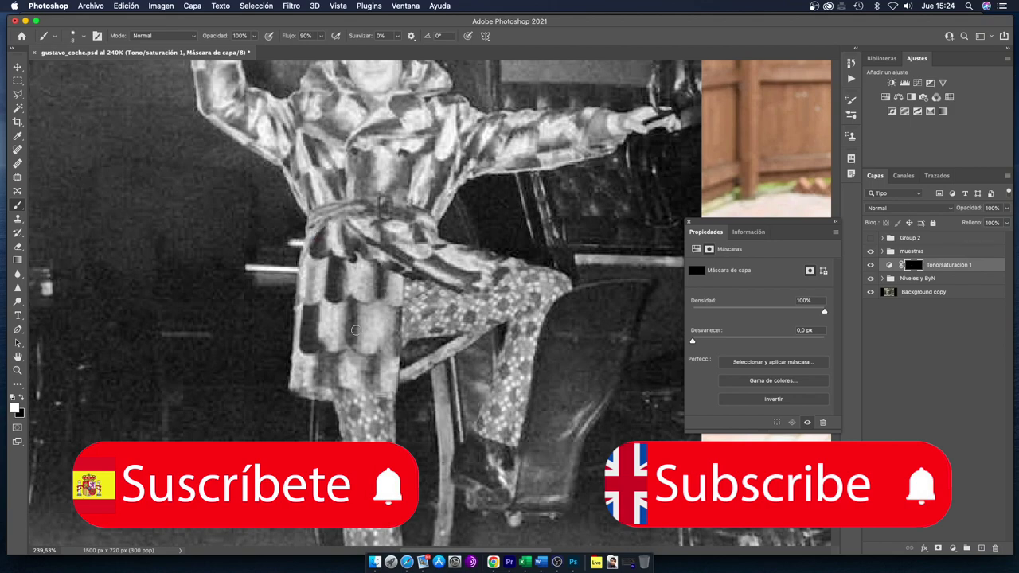
key(x)
key(x)
key(bracketleft)
- Paint the mask white over the dark patches of the coat's upper body and sleeves with the Pencil, and hide the adjustment to compare
scroll(357, 368, up, 3)
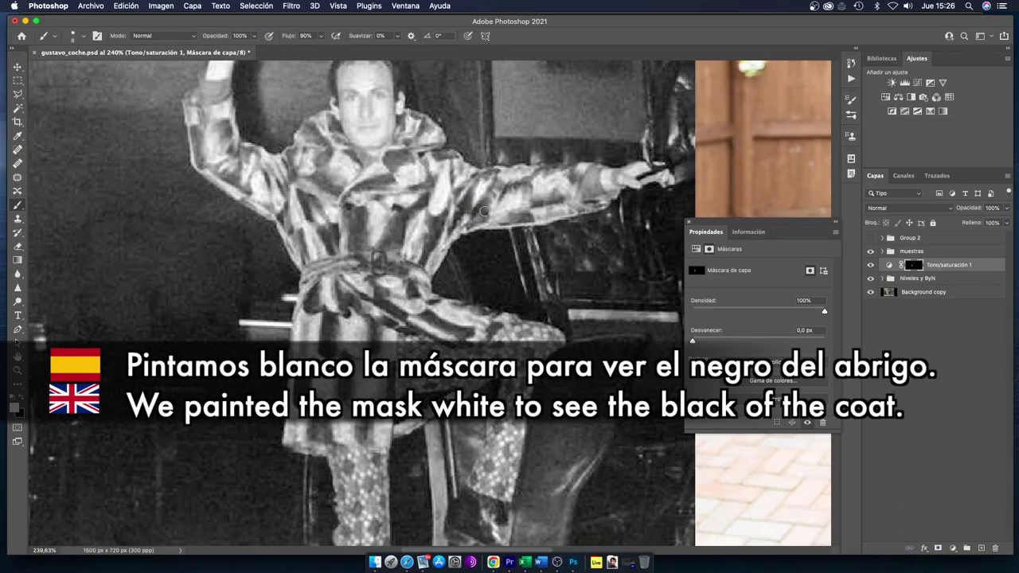
click(74, 36)
click(129, 136)
key(Return)
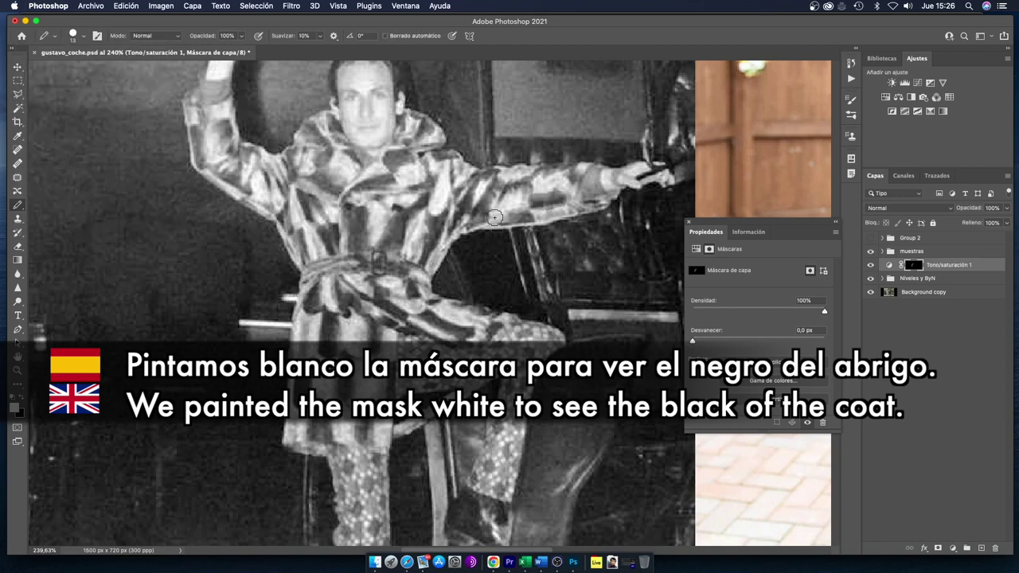
mouse_move(312, 215)
mouse_down()
mouse_move(355, 157)
mouse_move(314, 140)
mouse_move(292, 171)
mouse_up()
click(427, 137)
mouse_move(305, 263)
mouse_down()
mouse_move(278, 185)
mouse_move(238, 184)
mouse_move(199, 148)
mouse_up()
mouse_move(205, 146)
ctrl+alt+mouse_down()
mouse_move(234, 141)
mouse_move(199, 111)
ctrl+alt+mouse_up()
click(871, 265)
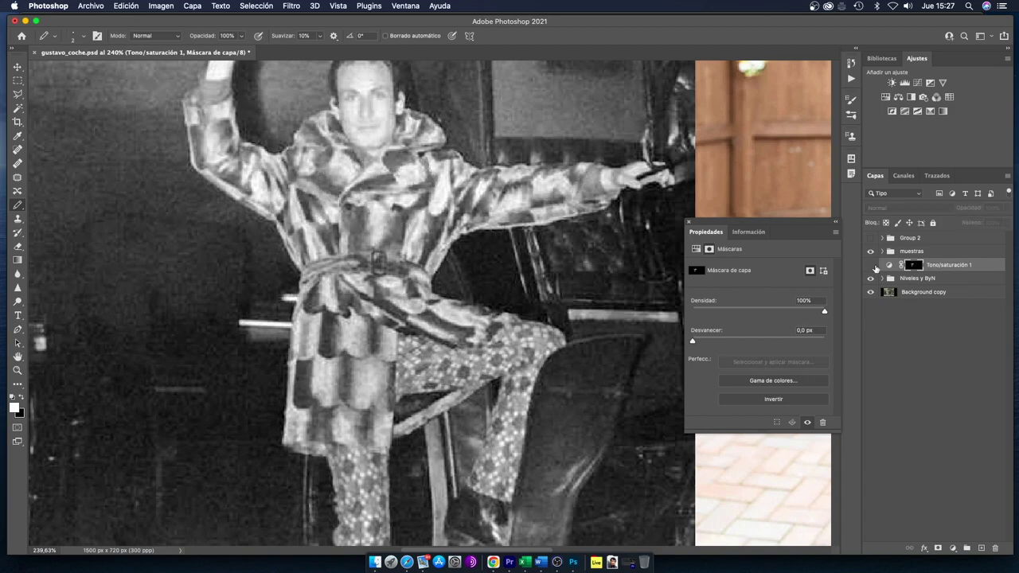
- Fit the whole image in view and compare the coat with and without the Hue/Saturation adjustment
click(870, 265)
key(super+0)
key(space)
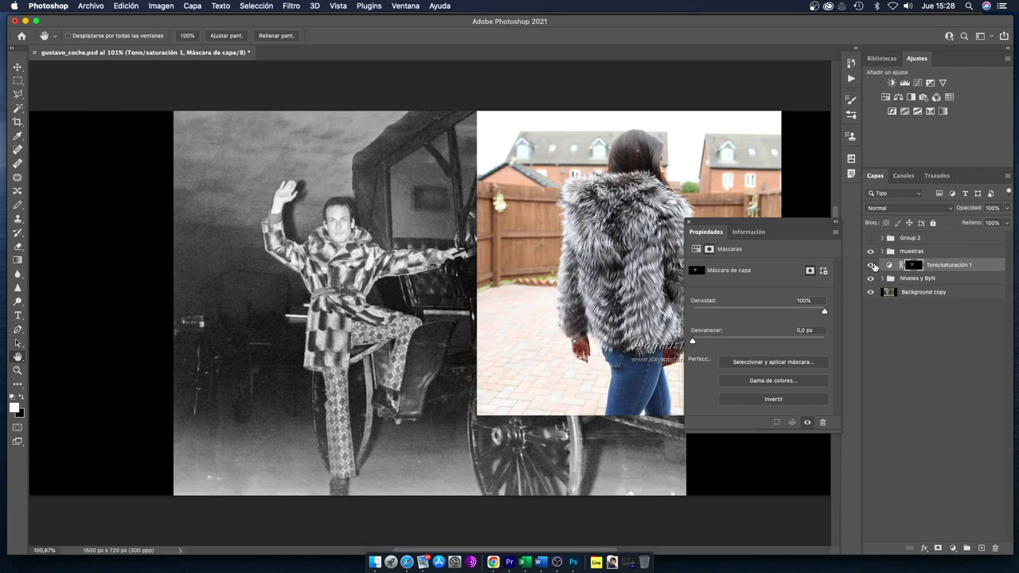
click(870, 264)
click(870, 265)
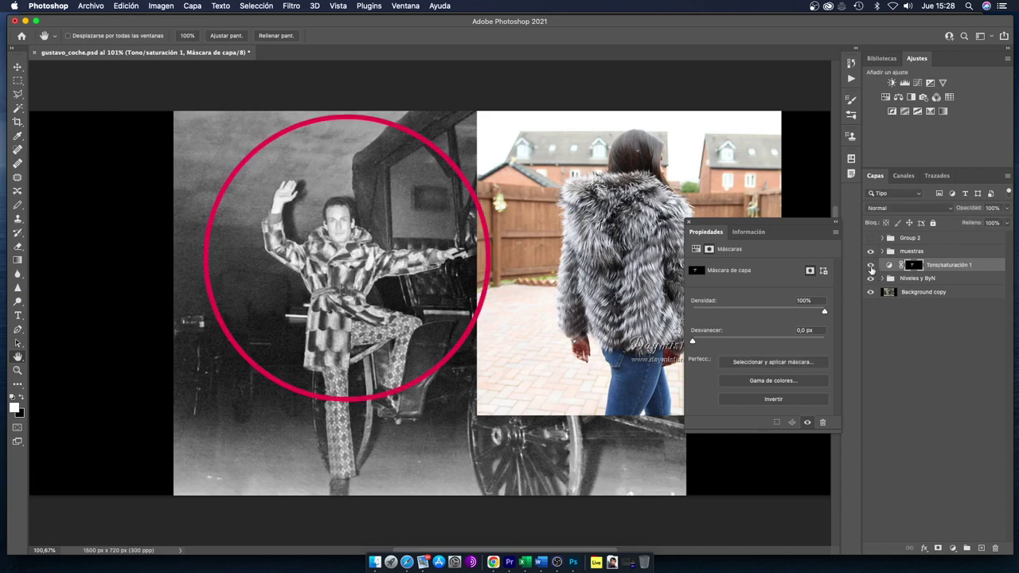
click(870, 266)
click(870, 266)
click(870, 268)
click(870, 268)
- Rename the Hue/Saturation layer as "abrigo grises oscuros"
double_click(950, 266)
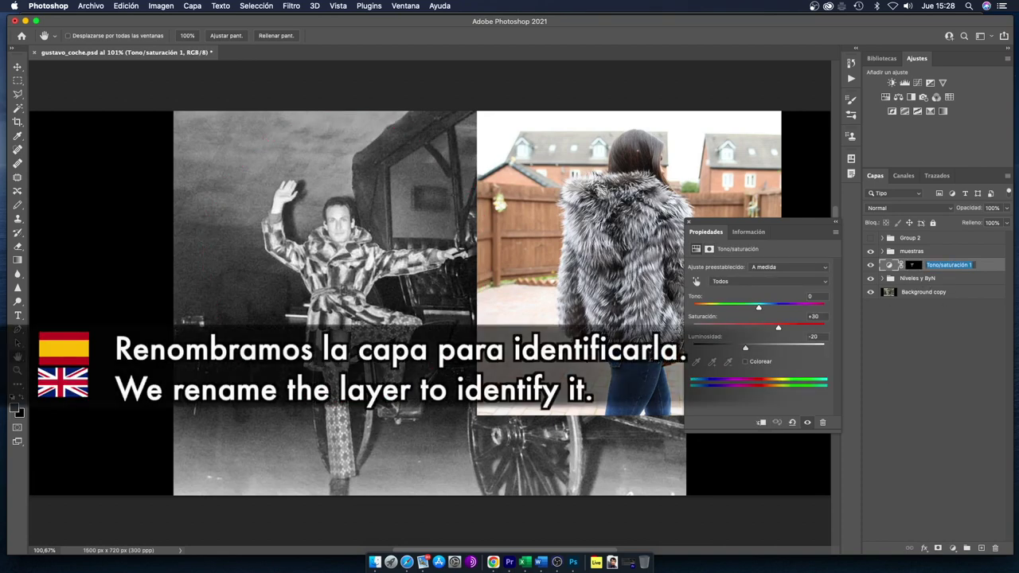
text(abrigo)
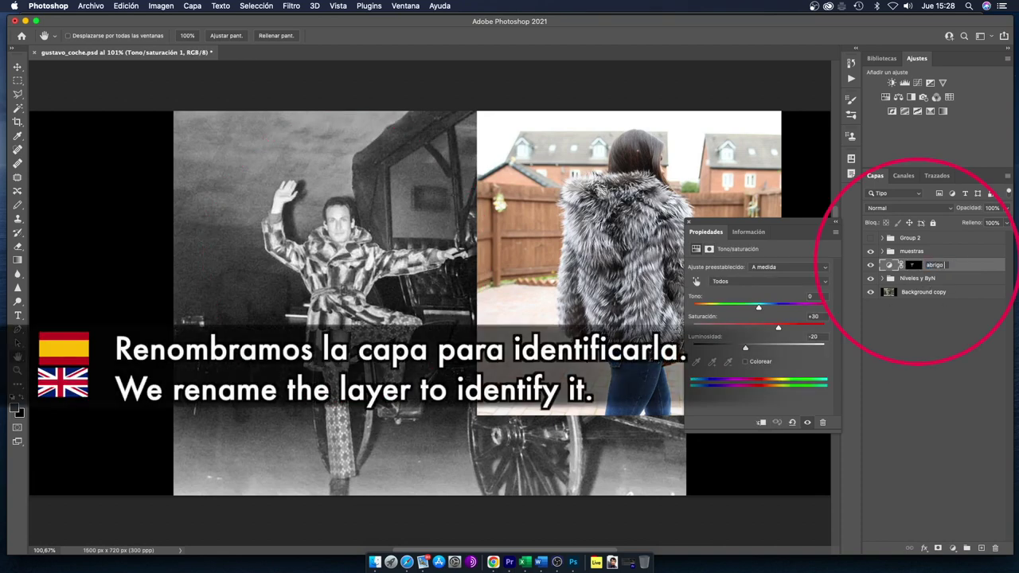
text( negros)
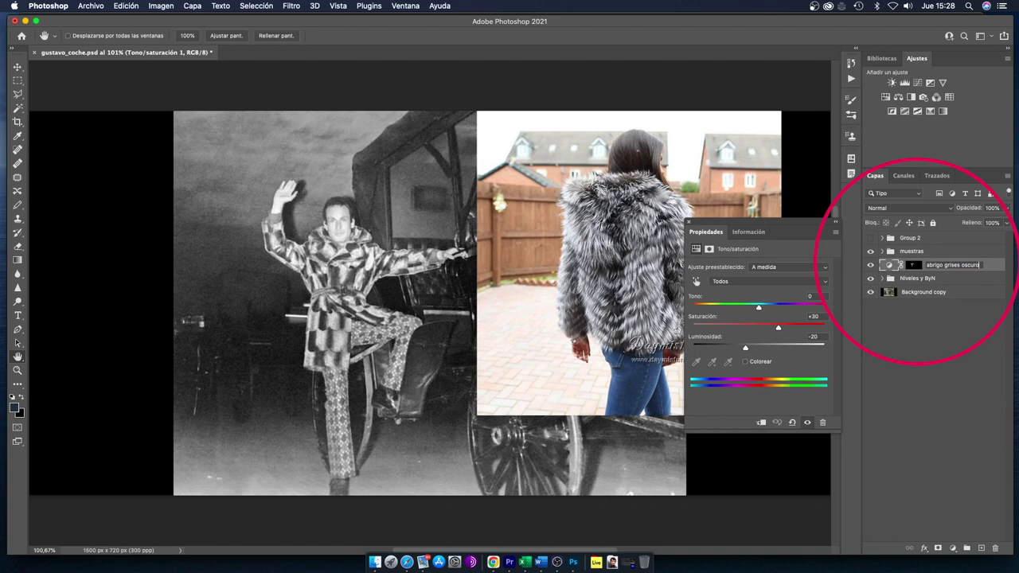
text(s)
key(Return)
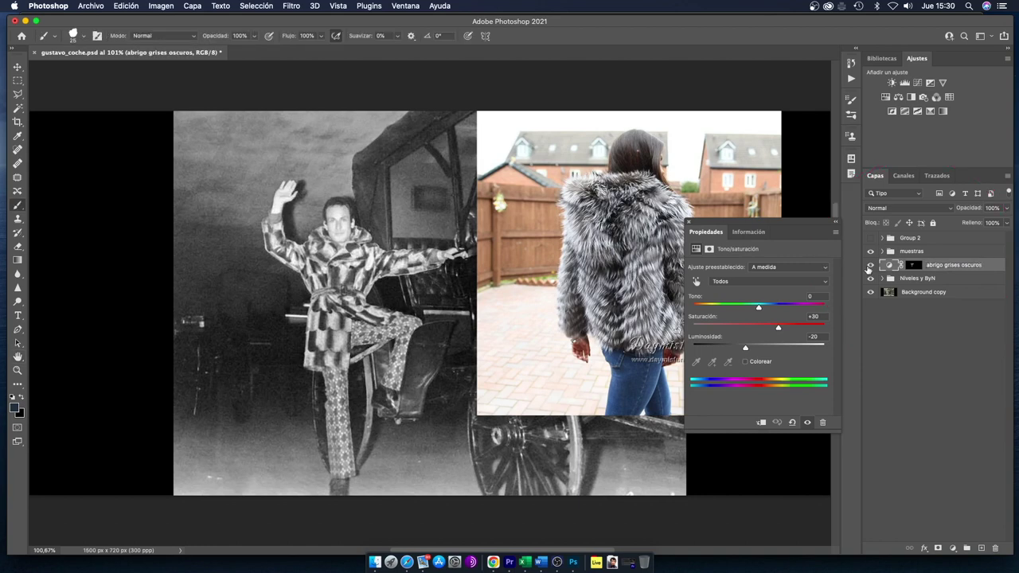
- Add a Hue/Saturation layer with Colorize on, hue 215, saturation 11 and luminosity +46, and invert its mask to black
click(952, 548)
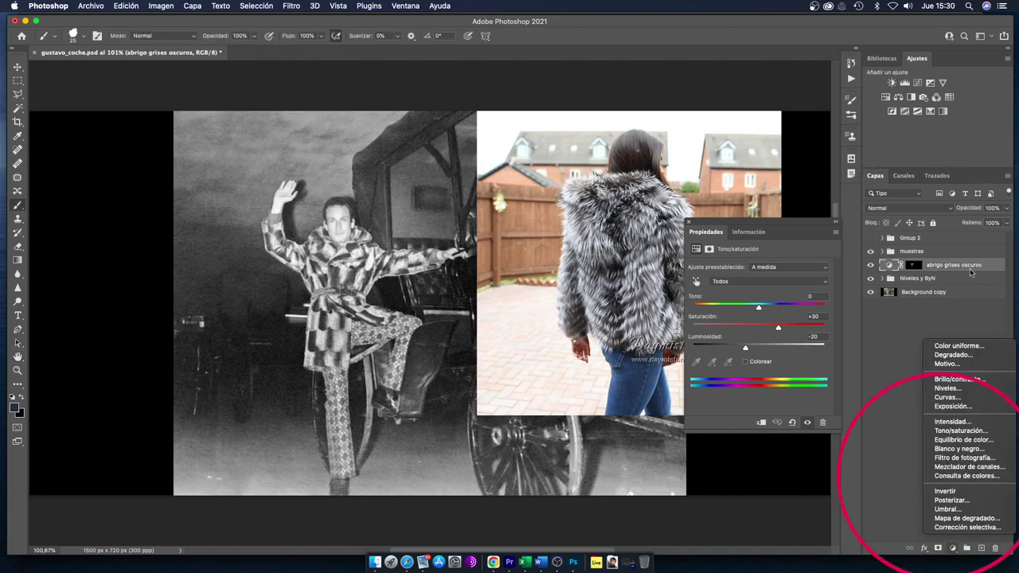
click(947, 431)
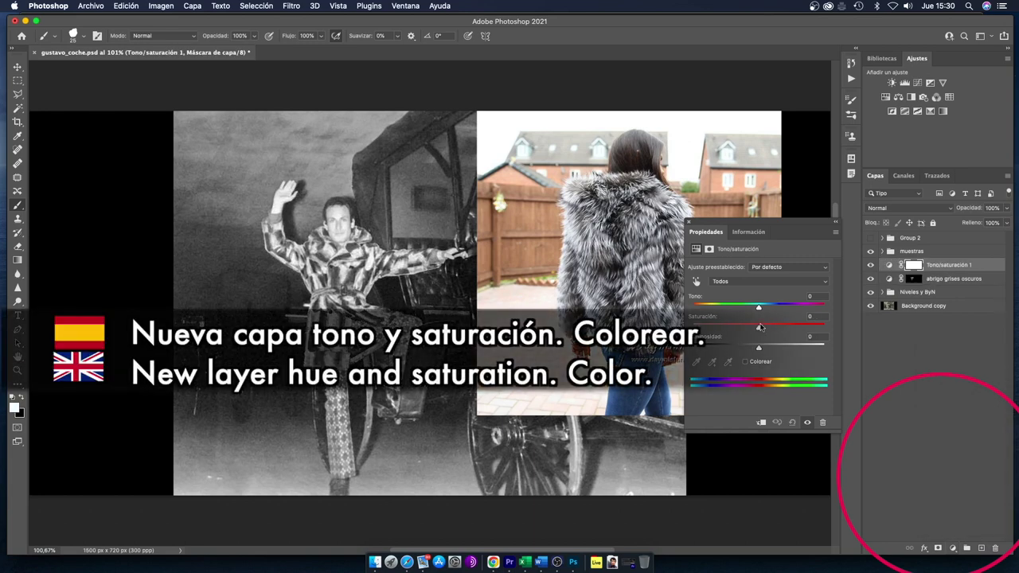
click(746, 362)
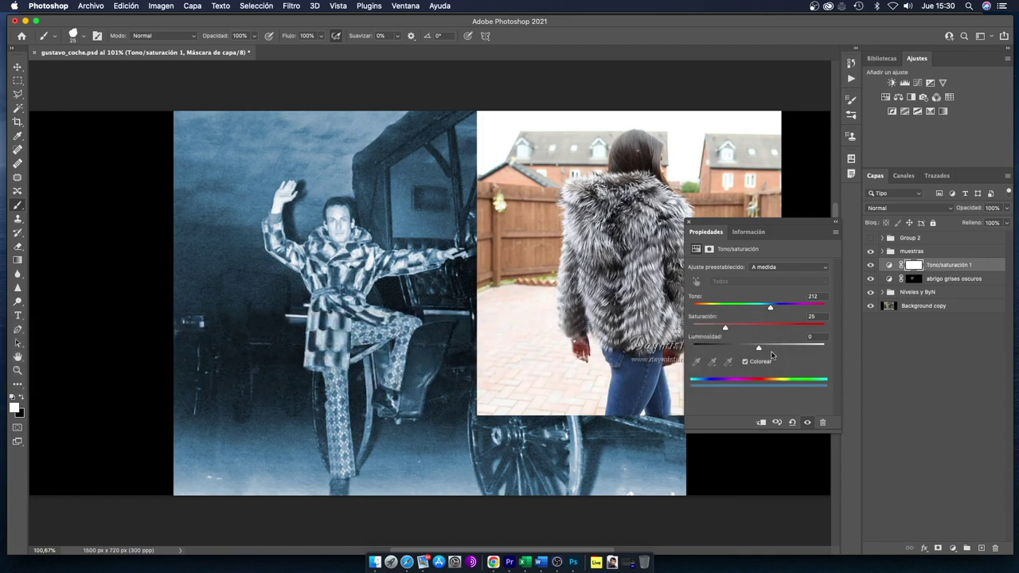
drag(760, 350, 776, 351)
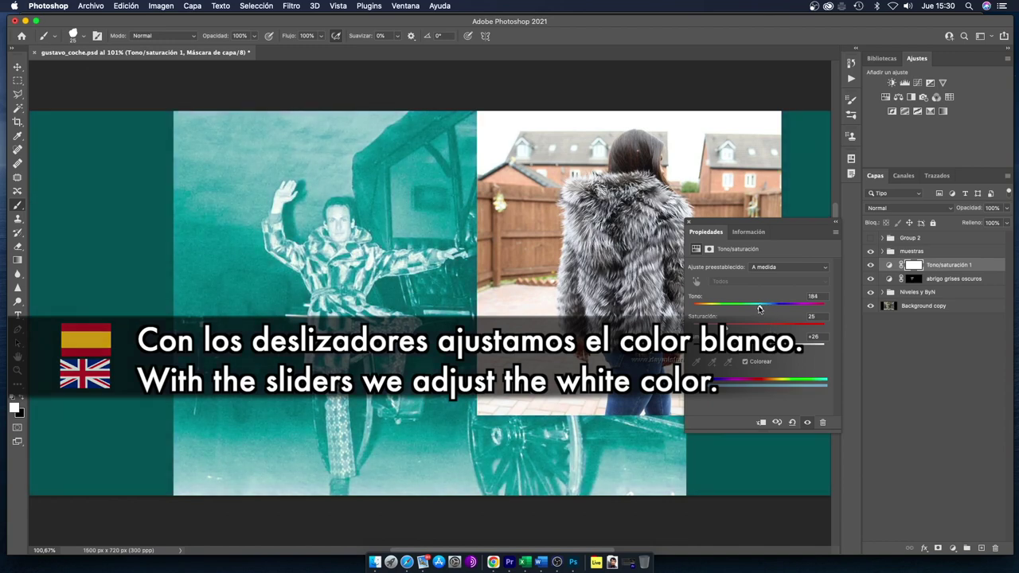
drag(762, 309, 772, 309)
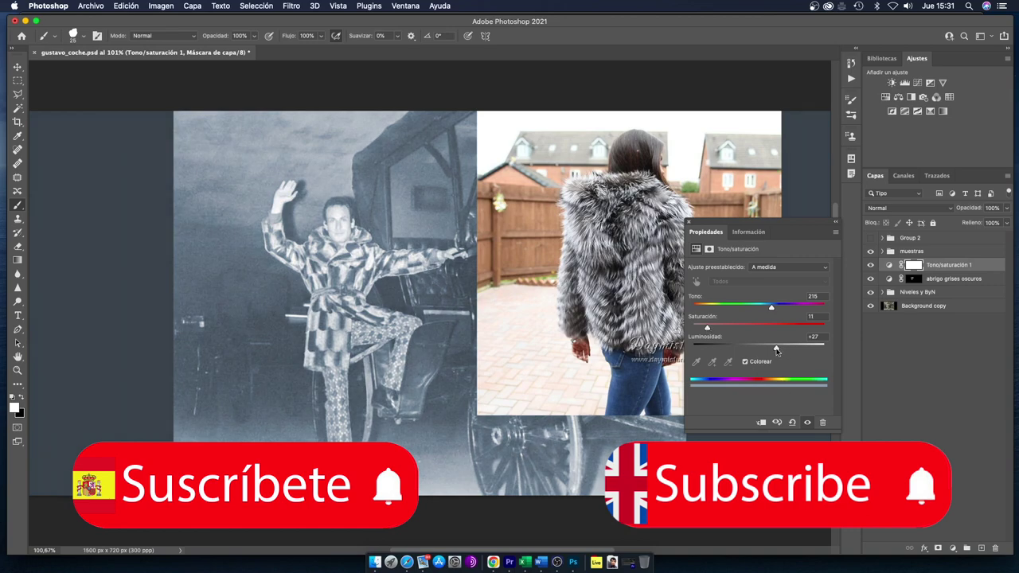
drag(776, 351, 788, 351)
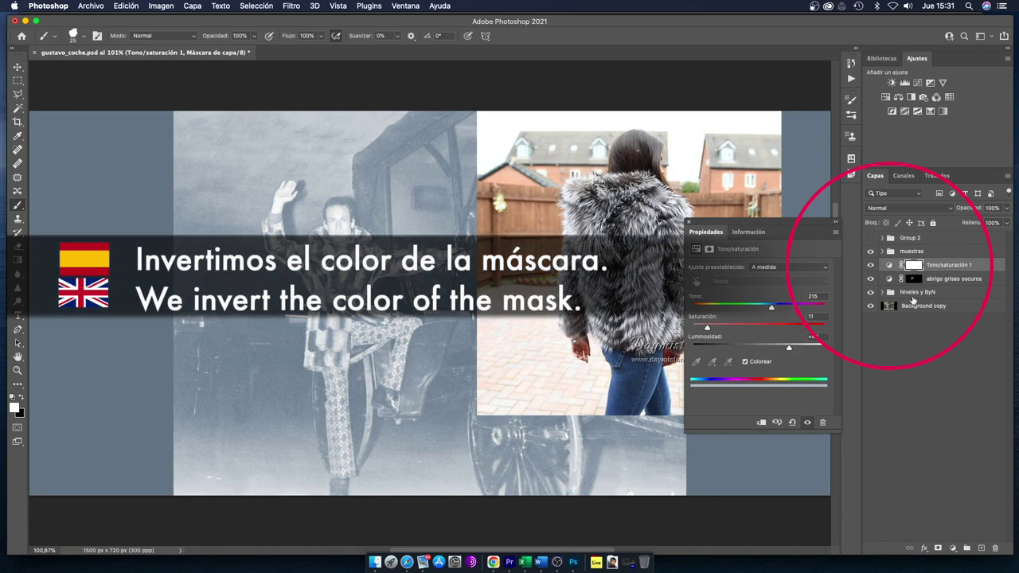
click(912, 265)
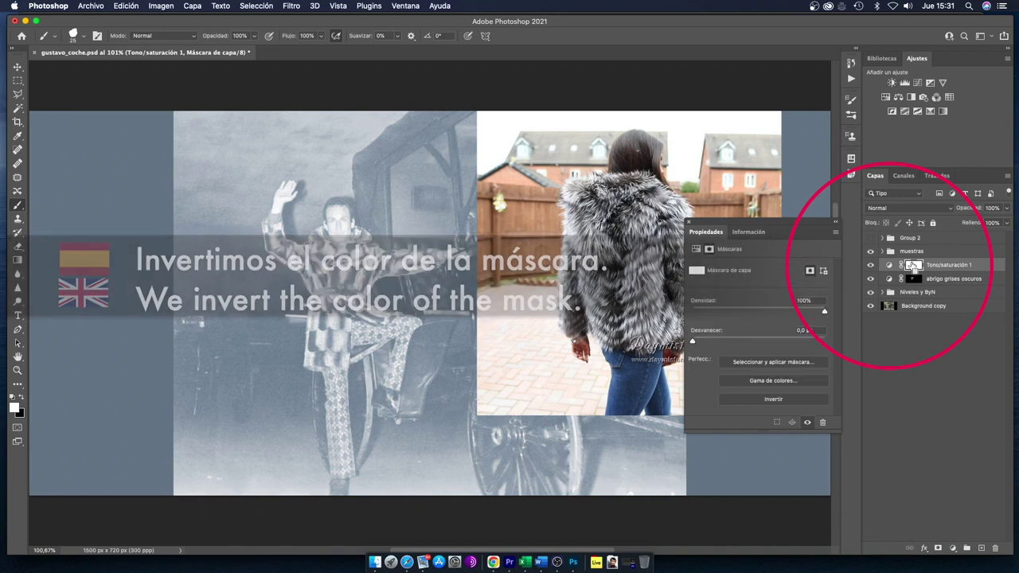
key(super+i)
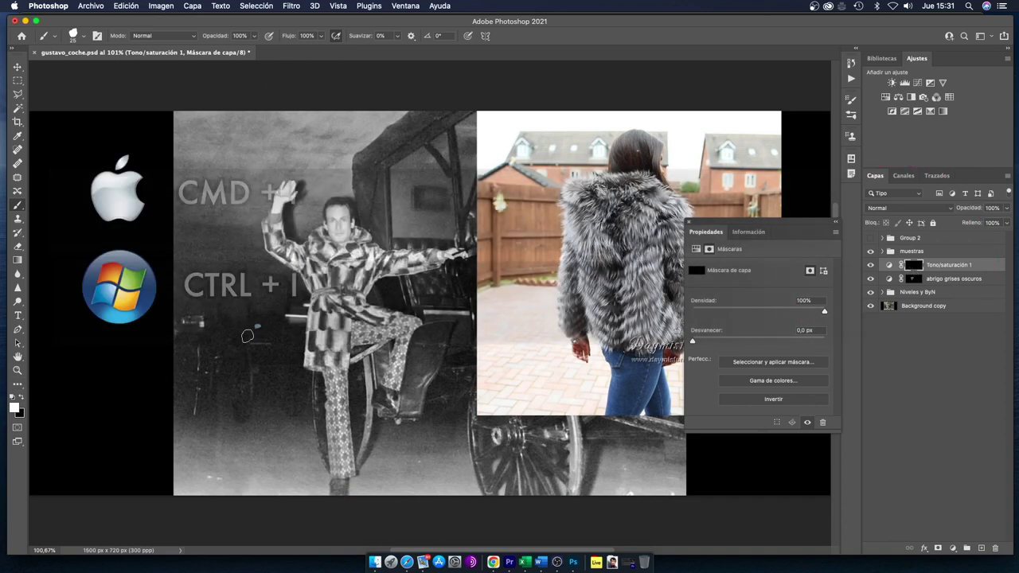
- Set the new Hue/Saturation layer's saturation to 0 and its luminosity to +66
click(888, 265)
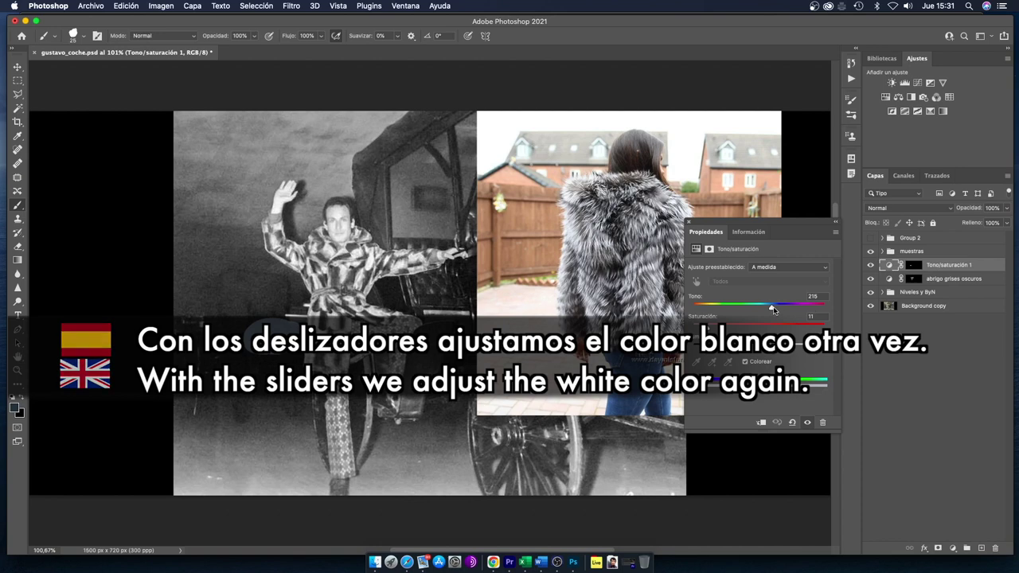
drag(762, 310, 760, 312)
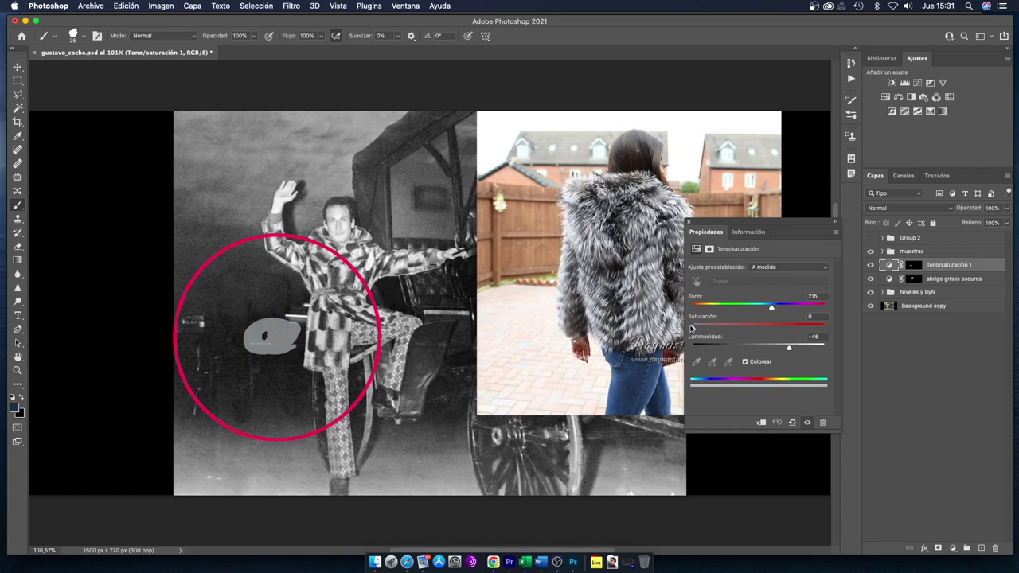
drag(788, 350, 805, 350)
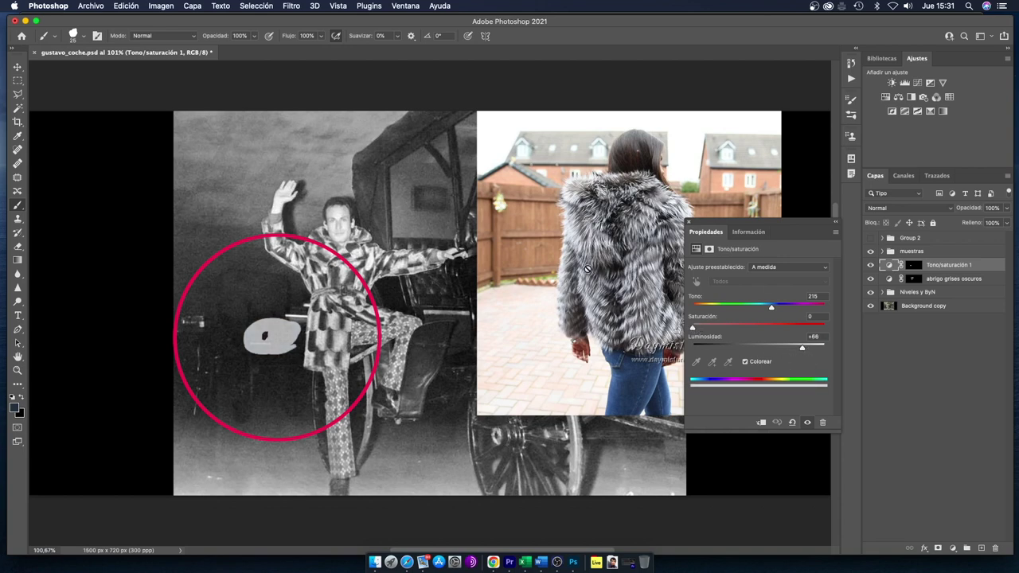
- Paint the test patch beside the coat black on the new layer's mask with the Brush enlarged to 76 px
double_click(911, 265)
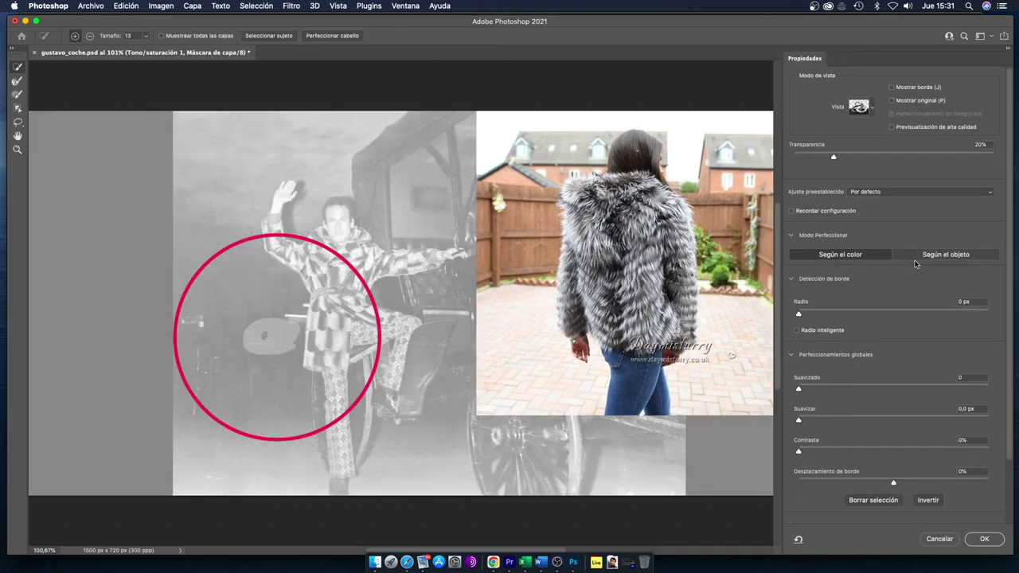
click(950, 537)
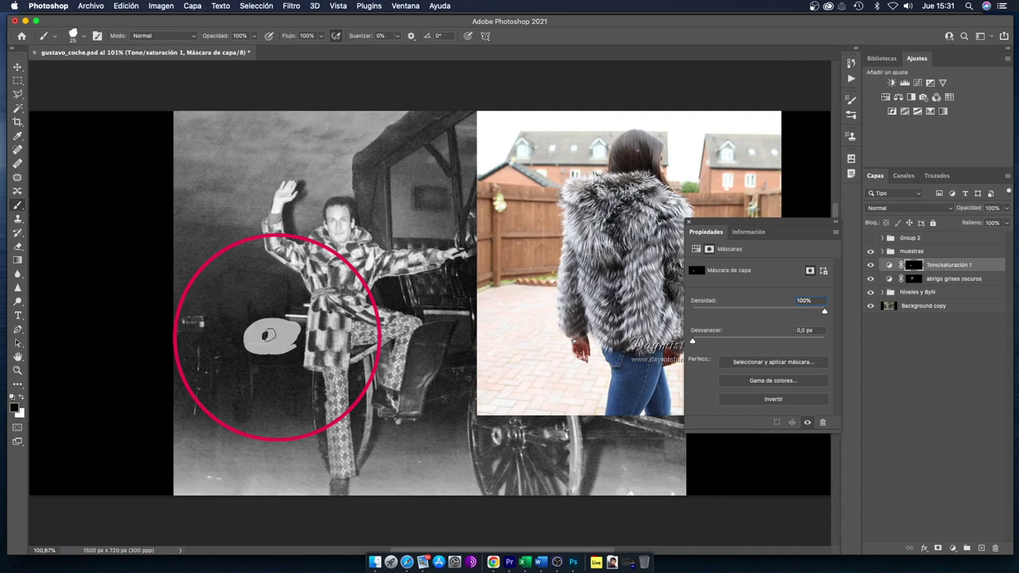
mouse_move(265, 337)
ctrl+alt+mouse_down()
mouse_move(287, 337)
mouse_move(262, 347)
mouse_move(293, 353)
ctrl+alt+mouse_up()
- Choose the soft round brush preset Circular difuso from the Pinceles generales set
click(81, 41)
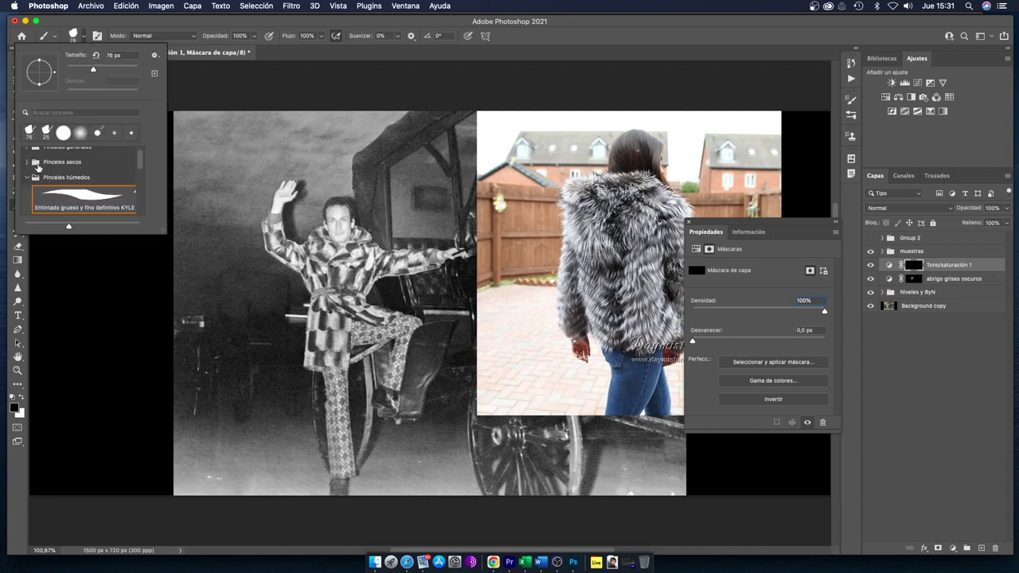
scroll(95, 171, up, 1)
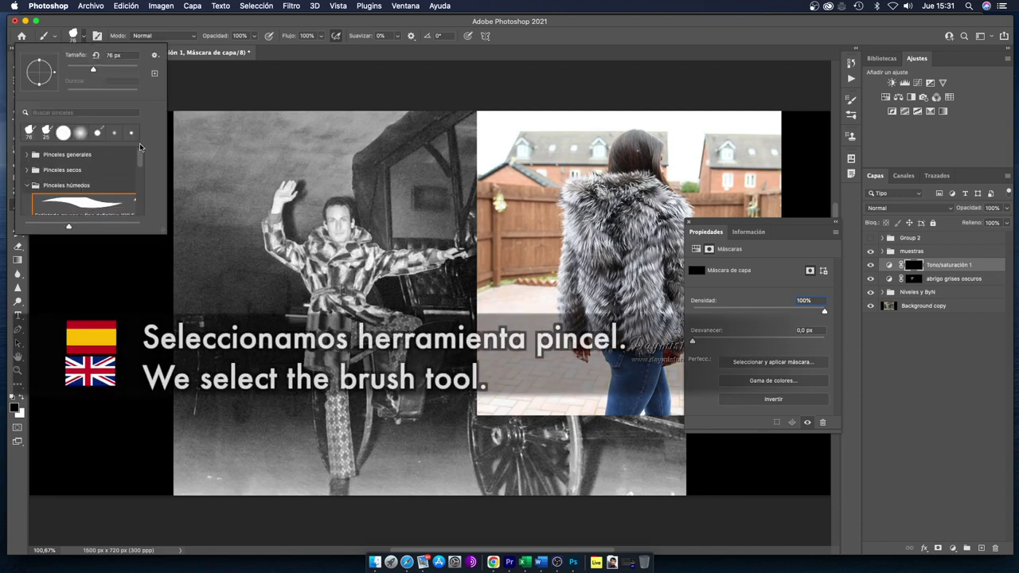
click(32, 154)
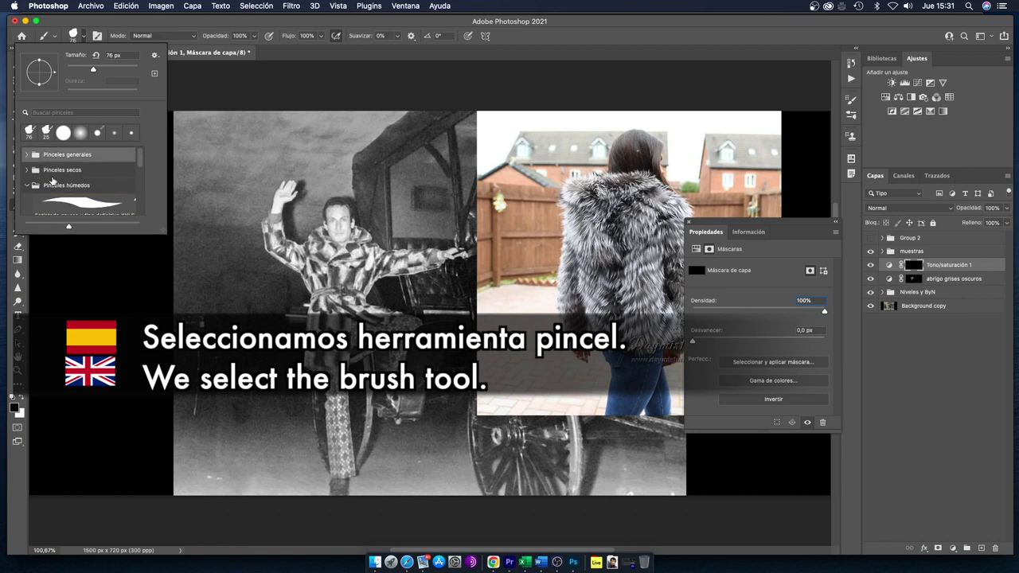
click(28, 155)
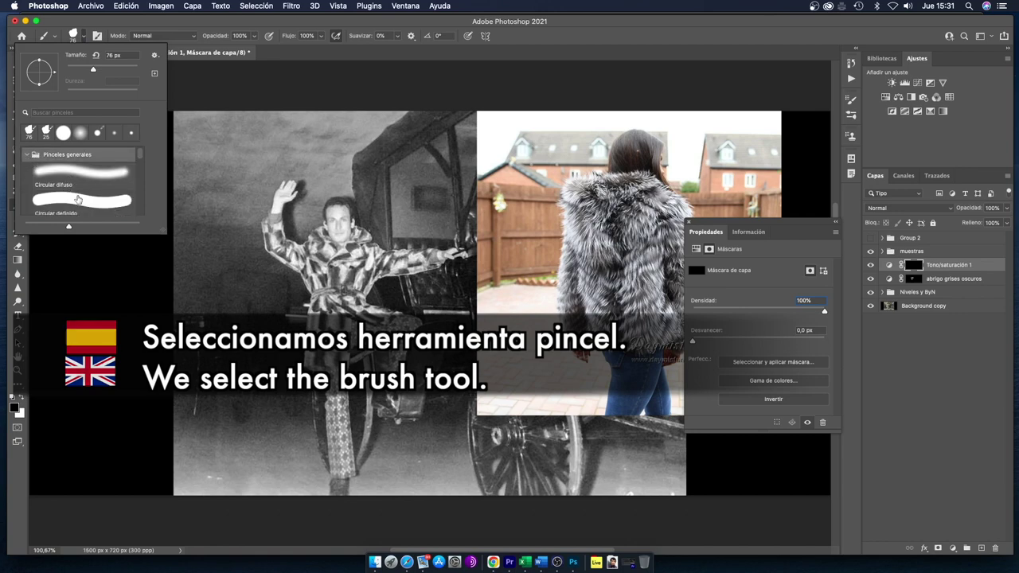
click(63, 188)
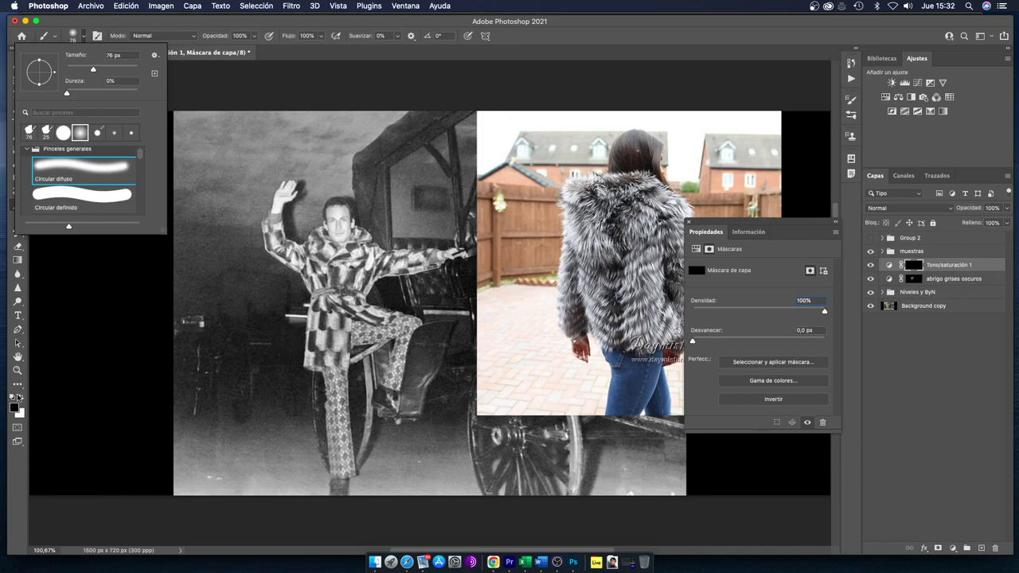
- Paint white on the mask over light patches near the coat's hem, using the soft Brush reduced to 14 px
click(18, 370)
drag(328, 350, 388, 354)
click(19, 206)
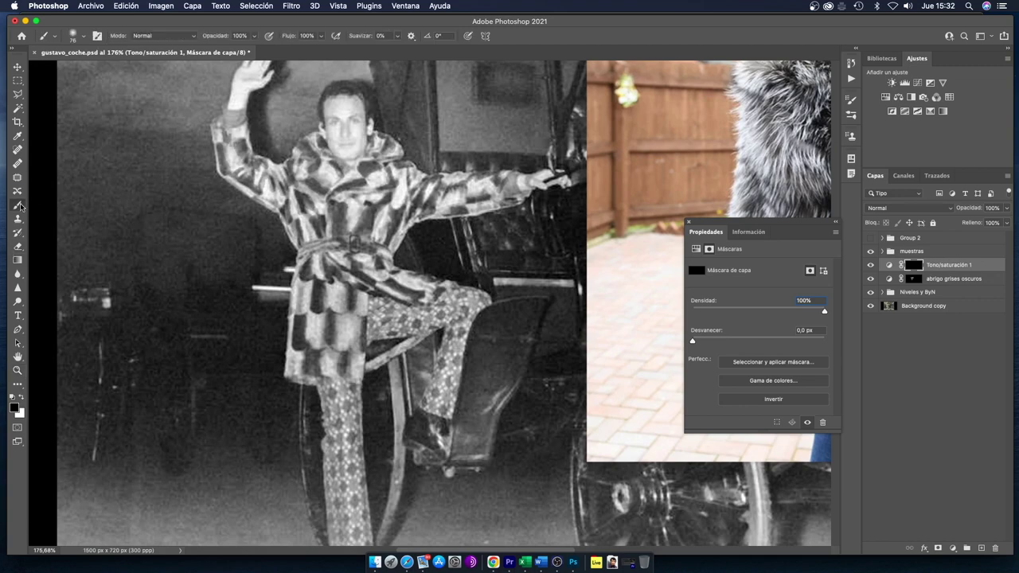
drag(324, 359, 314, 366)
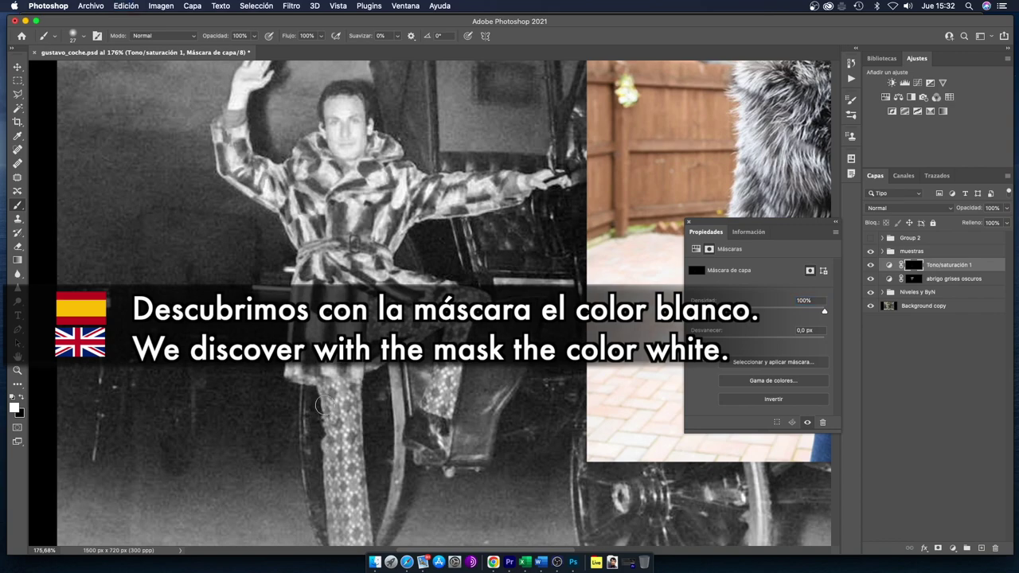
ctrl+alt+drag(327, 372, 329, 368)
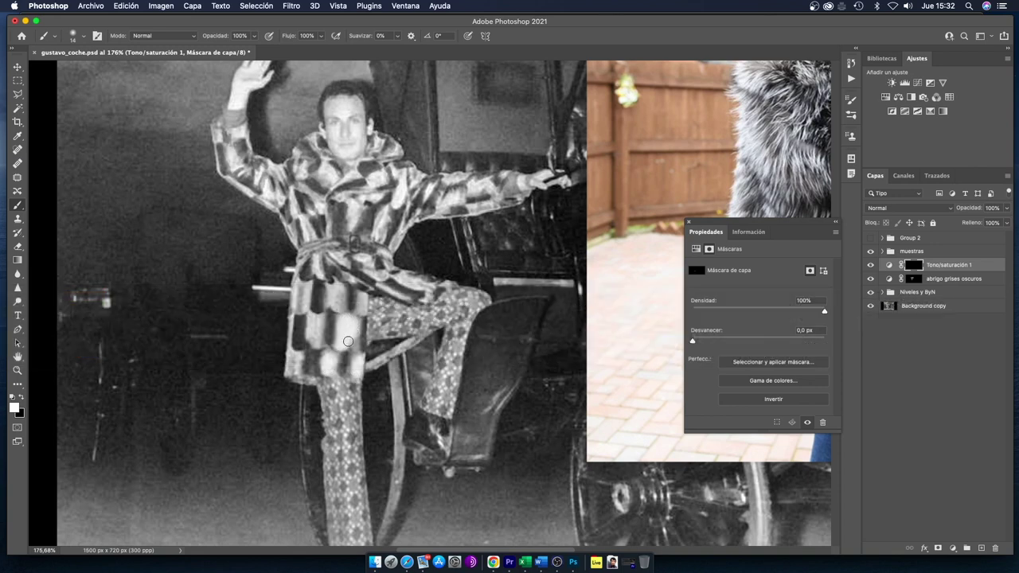
- Paint the mask white over the light patches across the coat and sleeves at 34% opacity, with the Brush reduced to 11 px
key(3)
key(4)
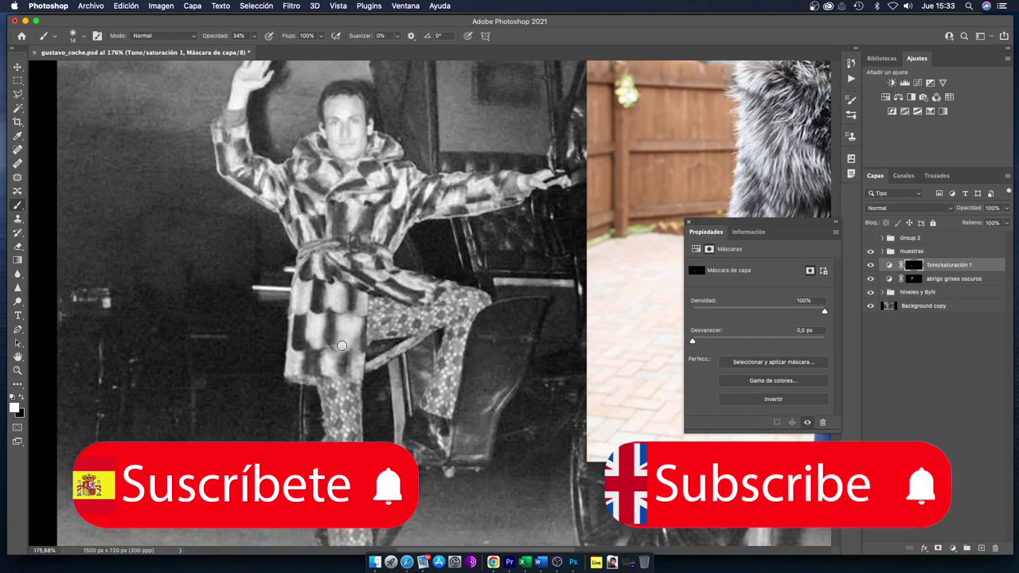
drag(386, 306, 409, 306)
key(bracketleft)
key(bracketleft)
key(bracketleft)
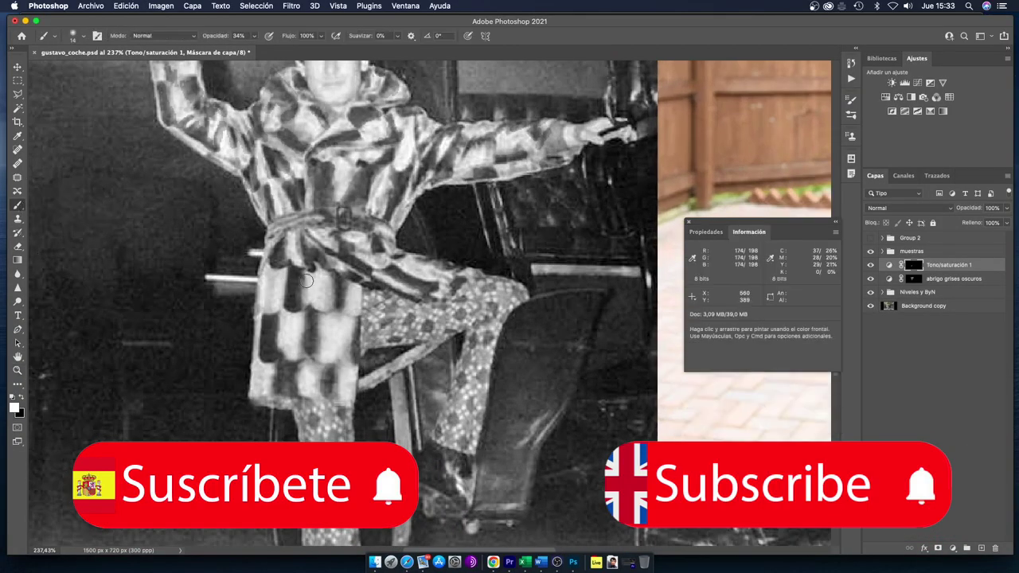
mouse_move(290, 259)
mouse_down()
mouse_move(300, 242)
mouse_move(422, 275)
mouse_move(410, 199)
mouse_move(552, 152)
mouse_up()
key(alt+bracketleft)
key(alt+bracketright)
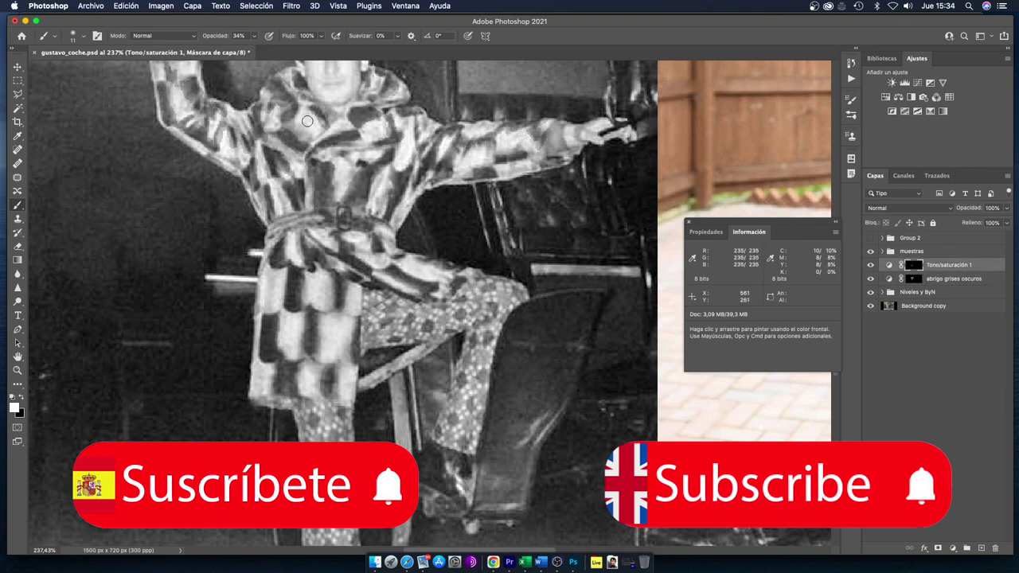
mouse_move(341, 180)
mouse_down()
mouse_move(275, 182)
mouse_move(257, 96)
mouse_up()
- Compare the coat's light patches with and without the new Hue/Saturation layer
scroll(257, 96, down, 2)
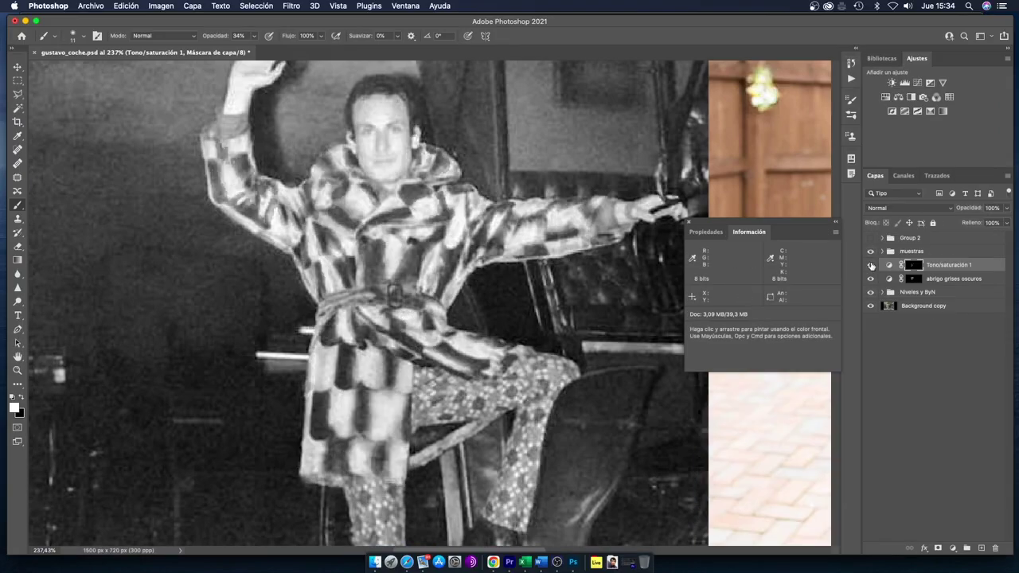
click(870, 265)
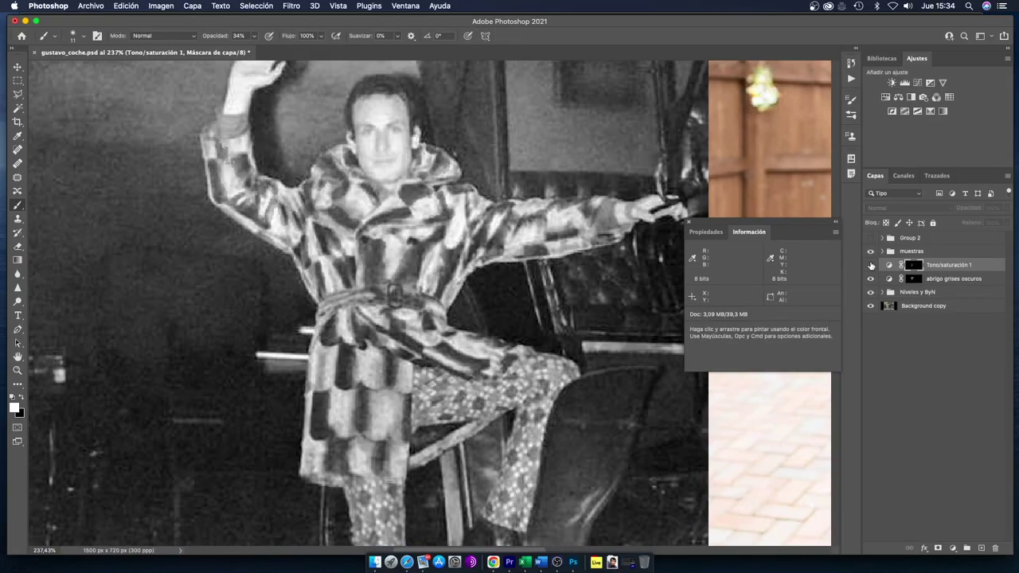
click(870, 265)
click(870, 265)
click(870, 266)
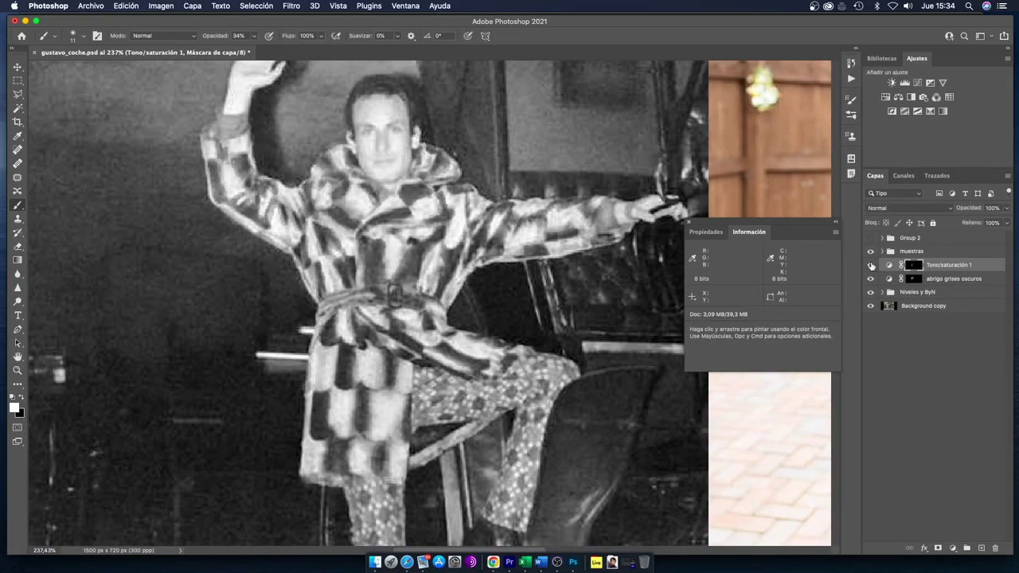
click(870, 265)
click(869, 265)
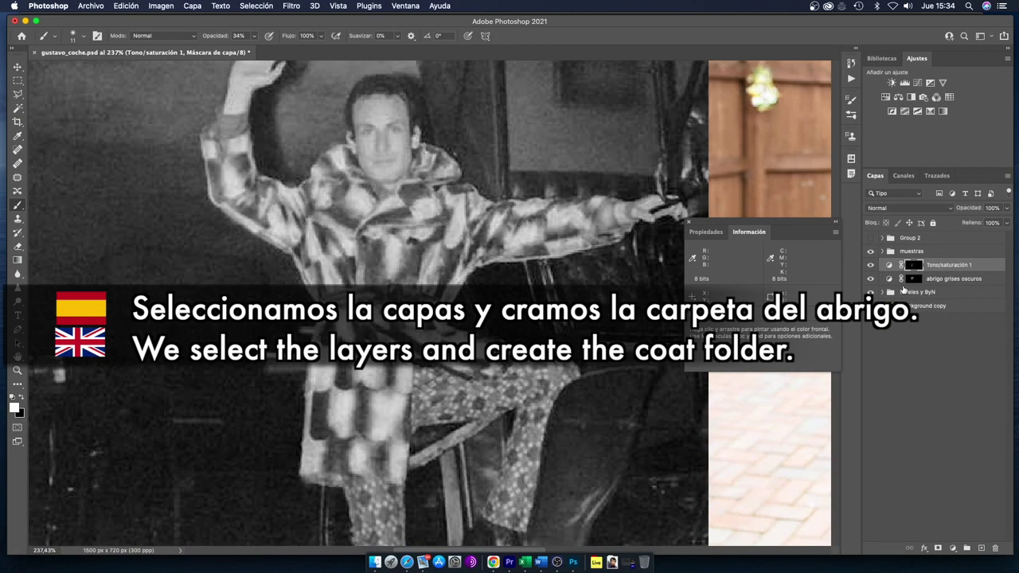
- Group the Tono/saturación 1 and abrigo grises oscuros layers and name the group abrigo
shift+click(904, 280)
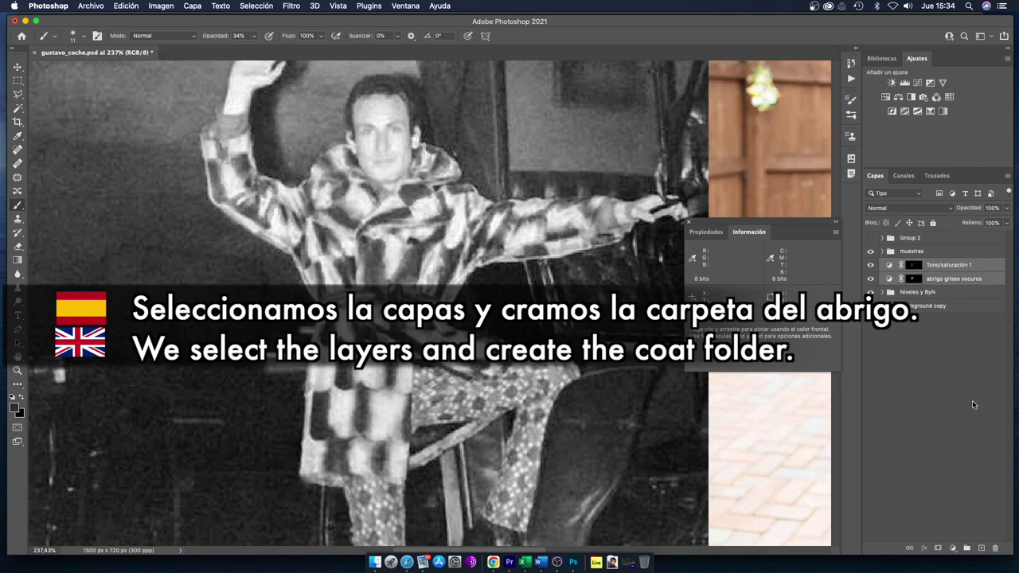
click(967, 548)
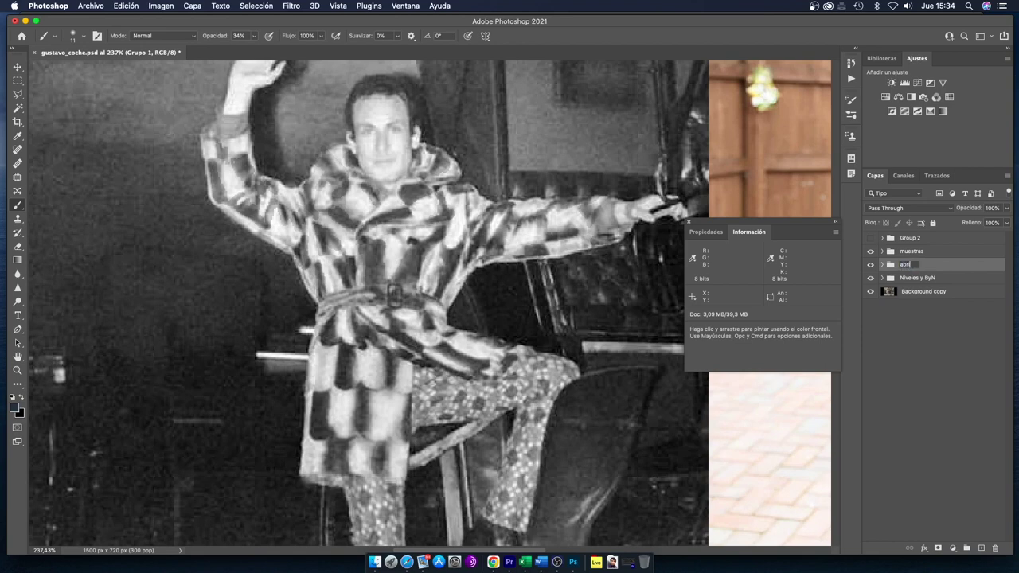
key(Return)
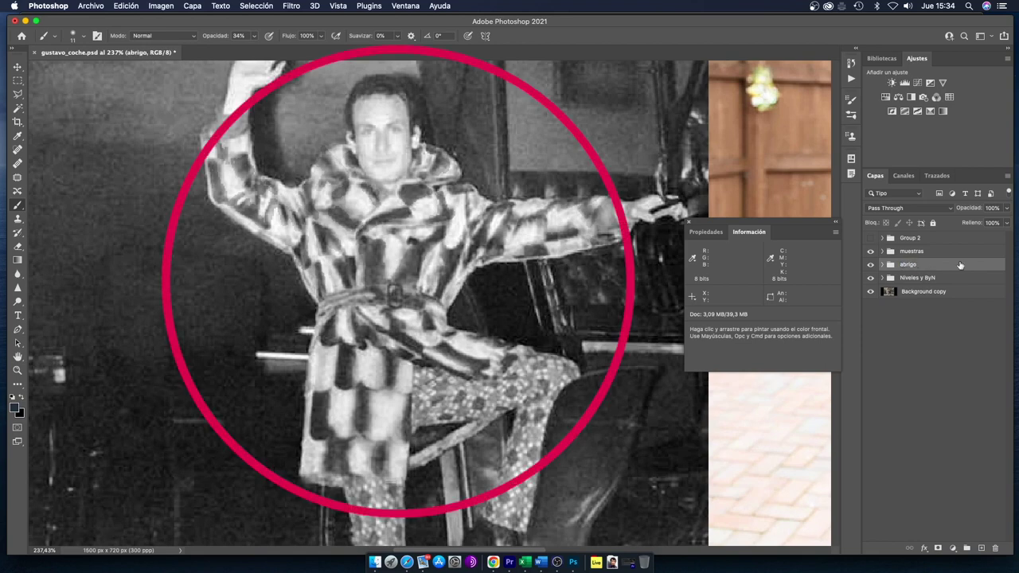
- Compare the coat with and without the abrigo group's adjustments
click(870, 264)
click(870, 264)
click(870, 265)
click(870, 264)
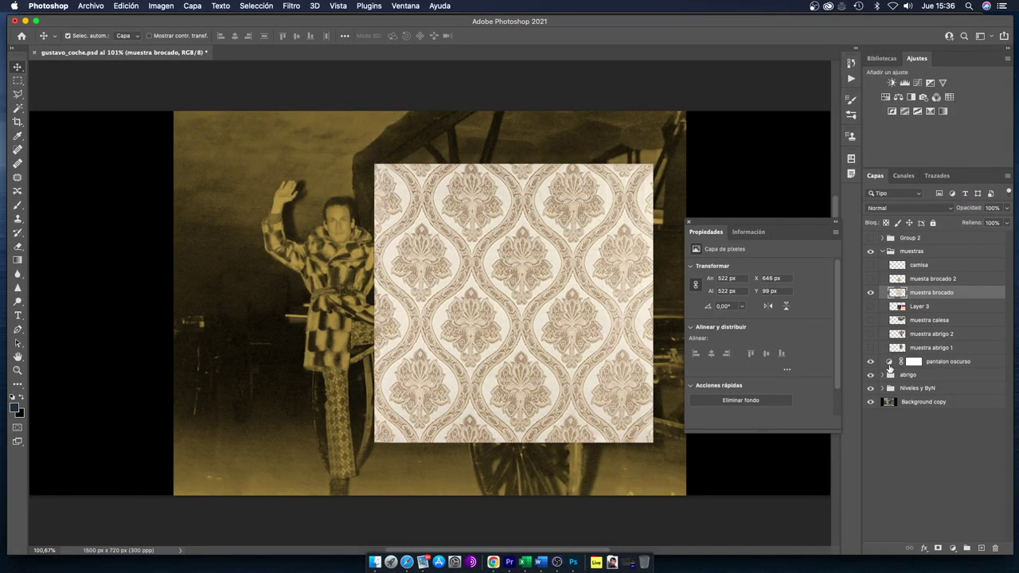
- Invert the mask of the pantalon oscurso adjustment layer to solid black
click(889, 365)
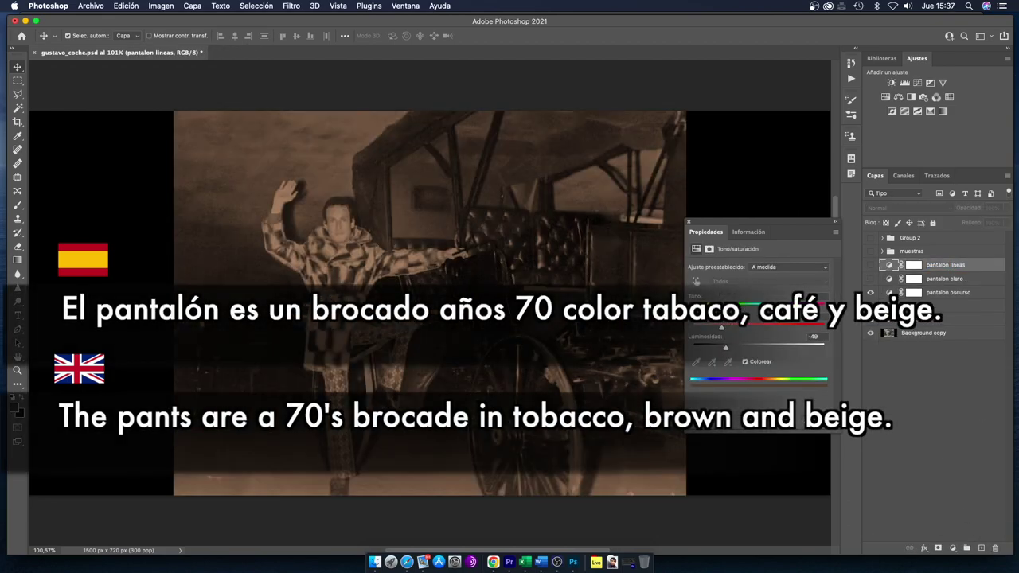
click(916, 293)
key(z)
drag(344, 446, 406, 446)
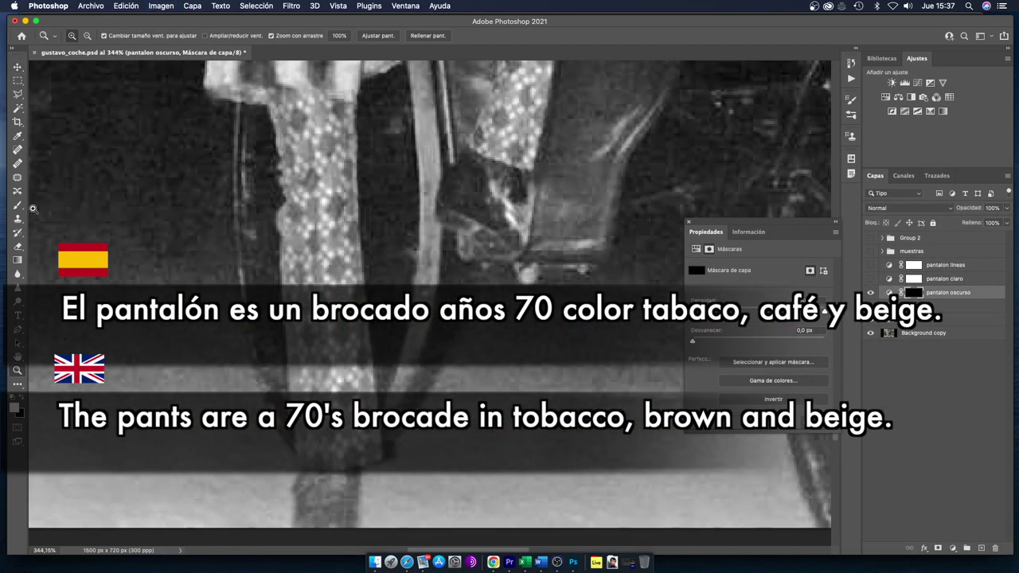
- Set the Brush to 4 px and 100% opacity, testing it on the trousers' dark diamonds and undoing the trial strokes
click(18, 204)
click(73, 35)
drag(297, 271, 336, 275)
click(74, 35)
click(94, 196)
click(254, 36)
drag(253, 52, 291, 52)
mouse_move(300, 269)
mouse_down()
mouse_move(300, 280)
mouse_move(337, 262)
mouse_up()
key(super+z)
key(super+z)
key(super+z)
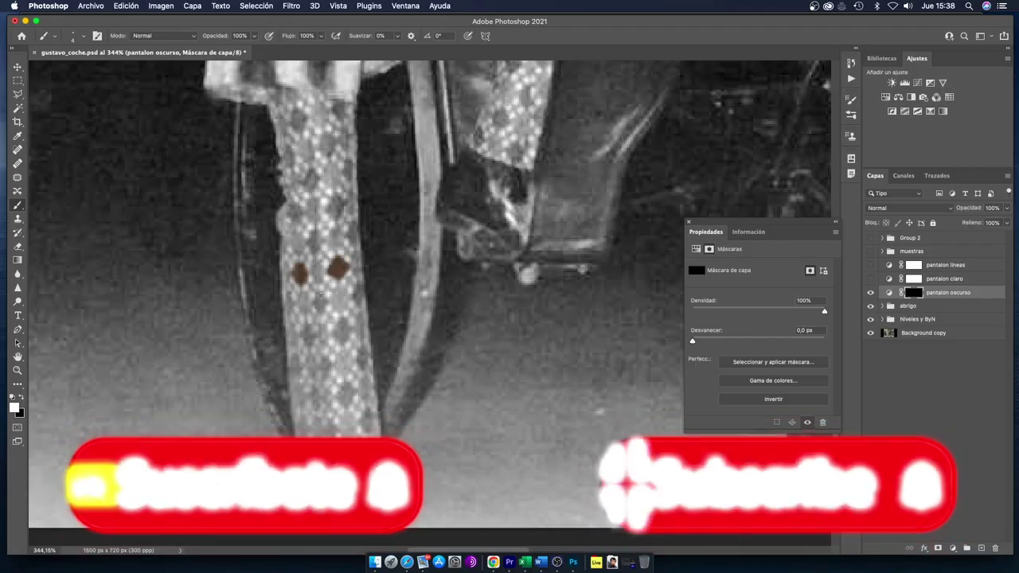
- Paint white on the pantalon oscurso mask over the dark diamonds on the lower half of the standing leg
click(319, 300)
click(341, 330)
click(362, 358)
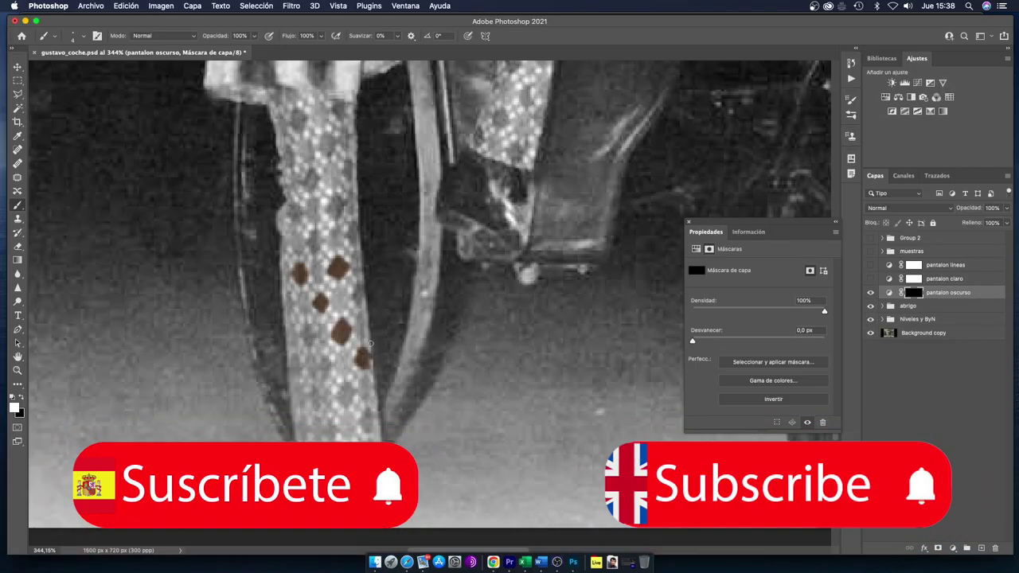
click(309, 334)
click(324, 365)
click(344, 396)
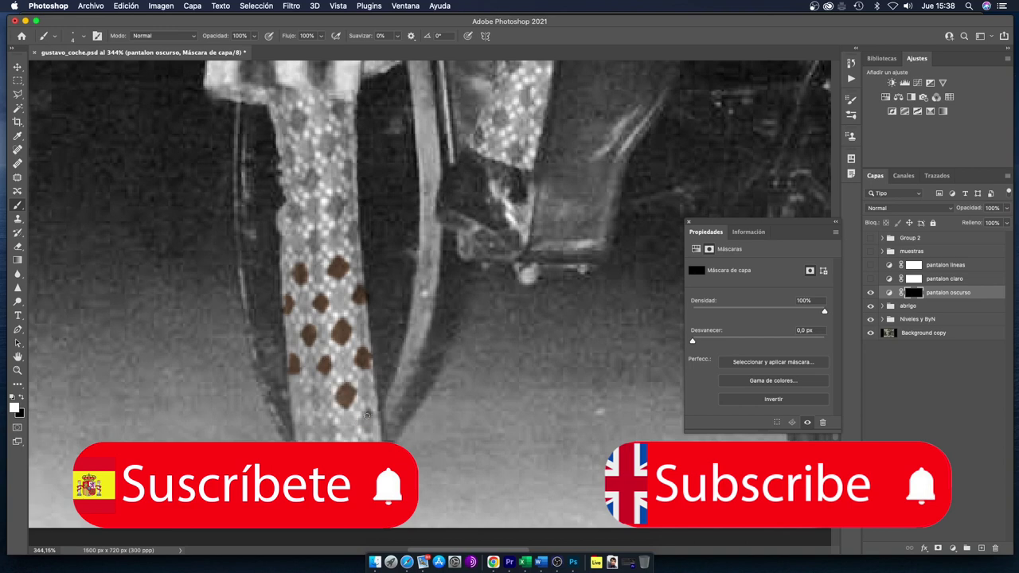
click(367, 421)
click(329, 430)
click(314, 396)
click(302, 428)
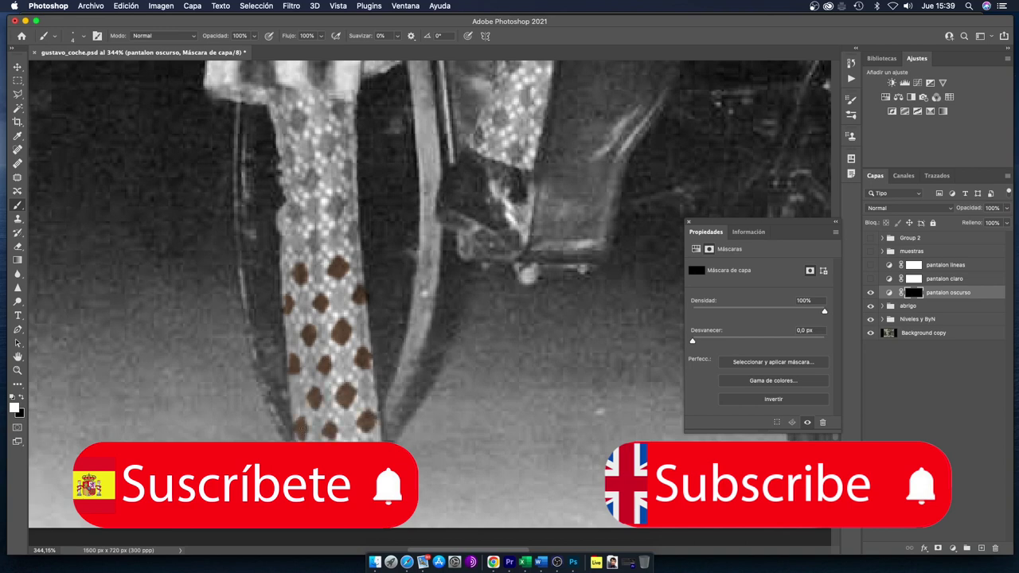
- Paint the dark diamonds on the upper part of the standing leg into the pantalon oscurso mask
click(315, 240)
click(352, 236)
click(336, 207)
click(296, 212)
click(283, 241)
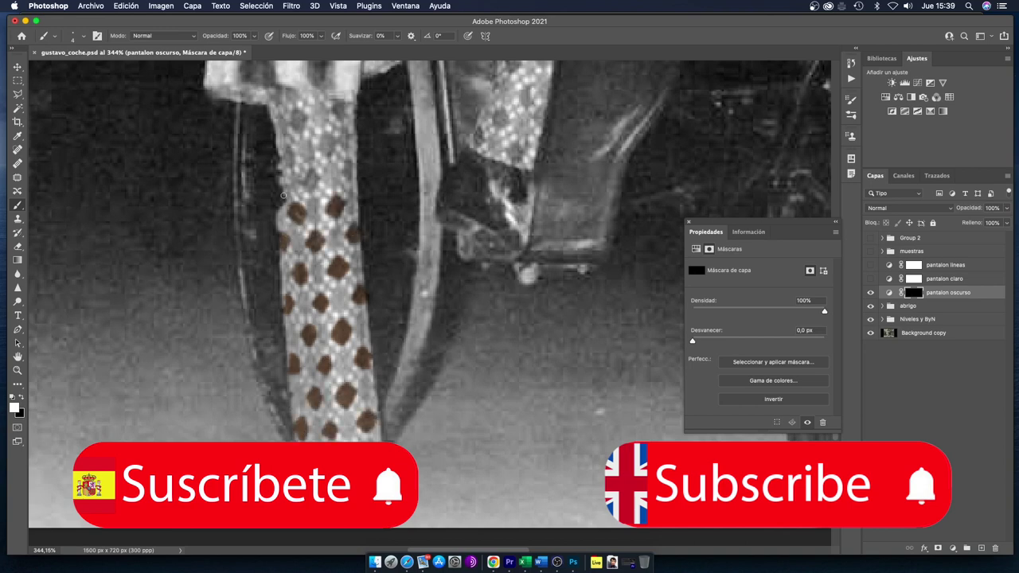
click(281, 198)
click(310, 180)
click(349, 170)
click(329, 145)
click(292, 156)
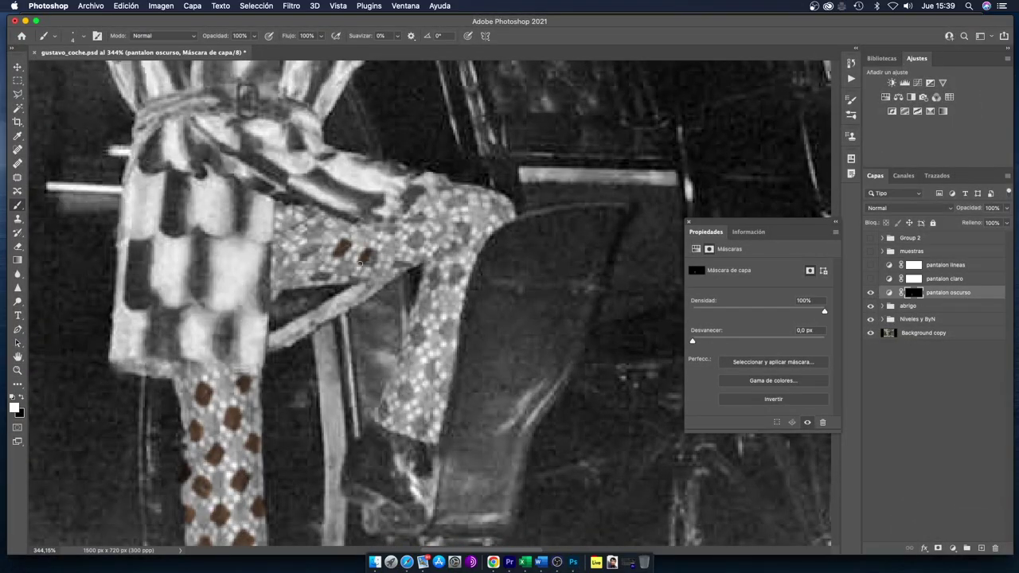
- Paint the mask white over the dark diamonds along the bent leg's thigh, up to the knee
click(320, 276)
click(310, 252)
click(316, 232)
click(416, 240)
click(416, 217)
click(392, 229)
click(456, 201)
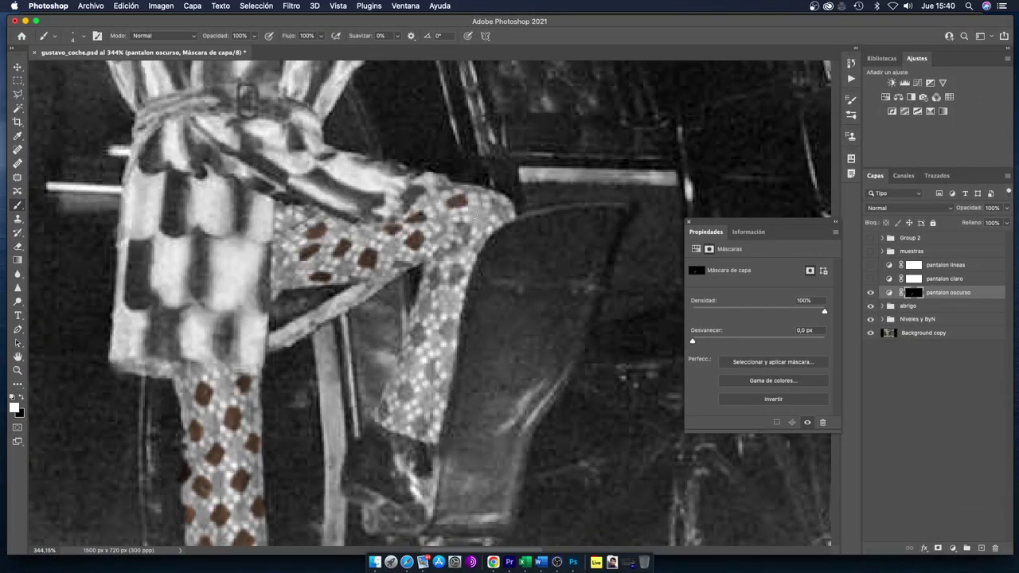
- Paint the dark diamonds from the bent knee down to the hem, plus the missed ones beside the coat
click(464, 233)
click(458, 273)
click(436, 277)
click(418, 334)
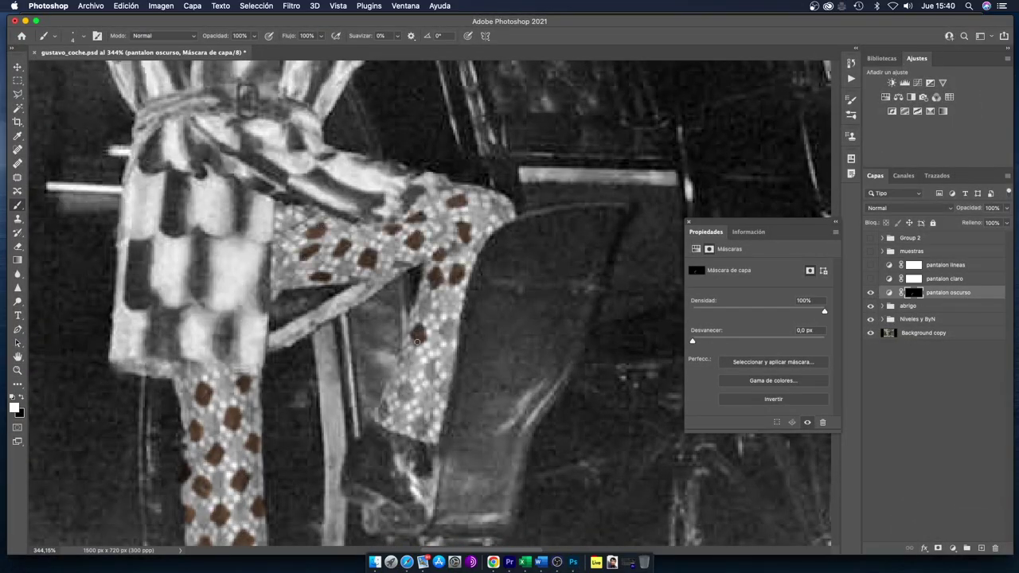
click(432, 371)
click(403, 391)
click(385, 410)
click(419, 426)
click(446, 391)
click(449, 329)
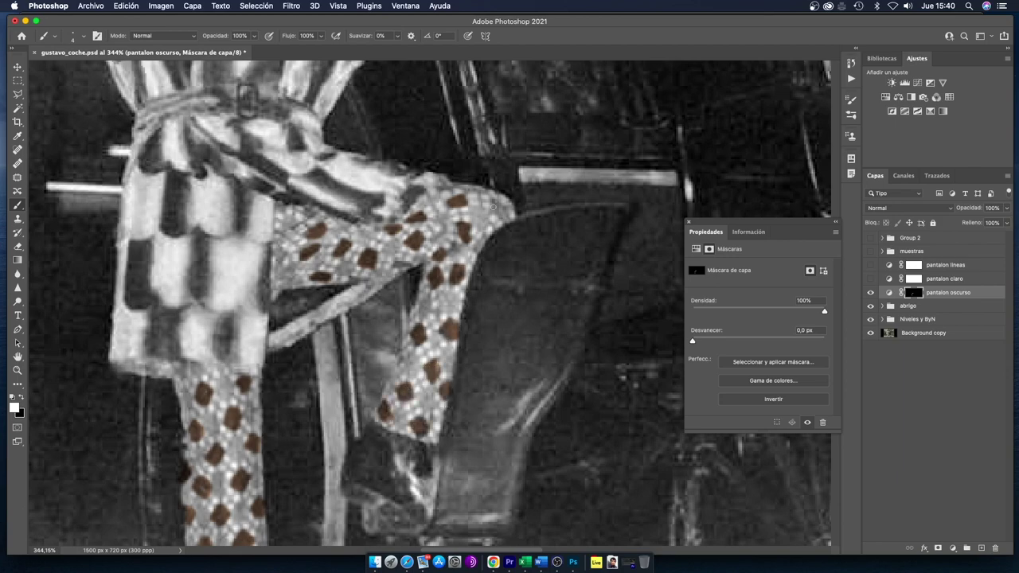
click(500, 211)
click(311, 214)
click(280, 254)
click(288, 287)
- Show the pantalon claro layer and raise its Hue/Saturation lightness
double_click(17, 357)
click(870, 279)
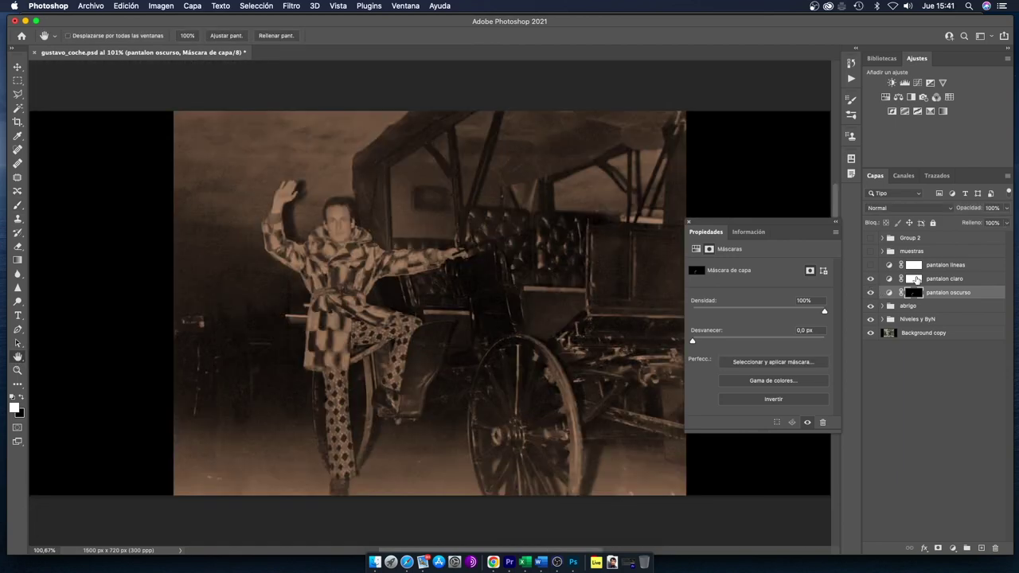
click(889, 278)
drag(727, 350, 748, 349)
- Invert the pantalon claro layer's mask to solid black
click(914, 279)
key(super+i)
click(17, 370)
drag(341, 475, 398, 475)
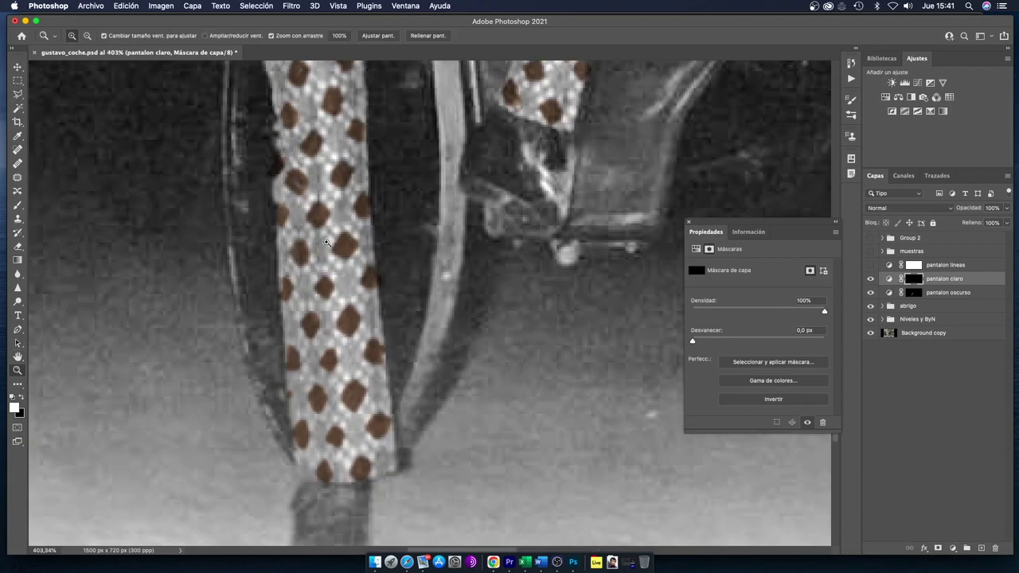
- Paint white on the pantalon claro mask over the light diamonds between the dark ones on the standing leg's shin
click(18, 205)
click(313, 358)
click(305, 286)
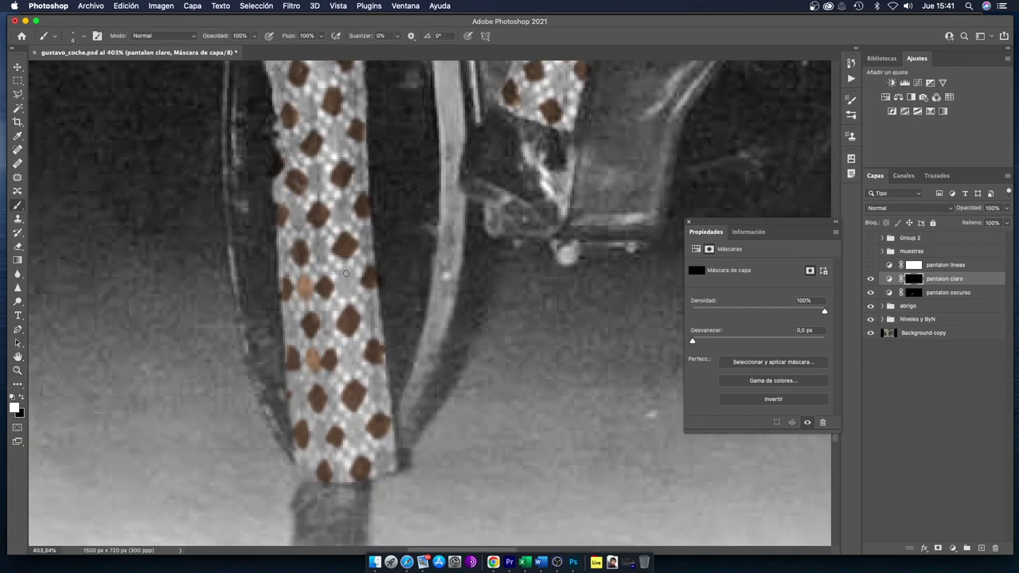
click(347, 282)
click(321, 249)
click(343, 212)
click(297, 215)
click(329, 321)
click(291, 323)
click(352, 360)
click(379, 390)
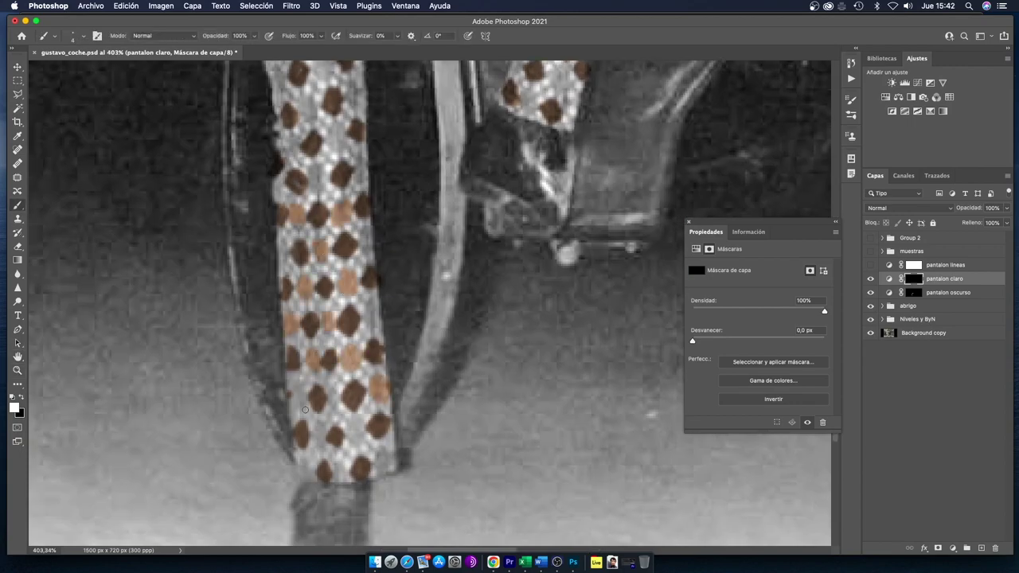
- Paint the light diamonds near the standing leg's hem into the pantalon claro mask
click(334, 396)
click(300, 396)
click(320, 433)
click(356, 431)
click(387, 461)
click(342, 475)
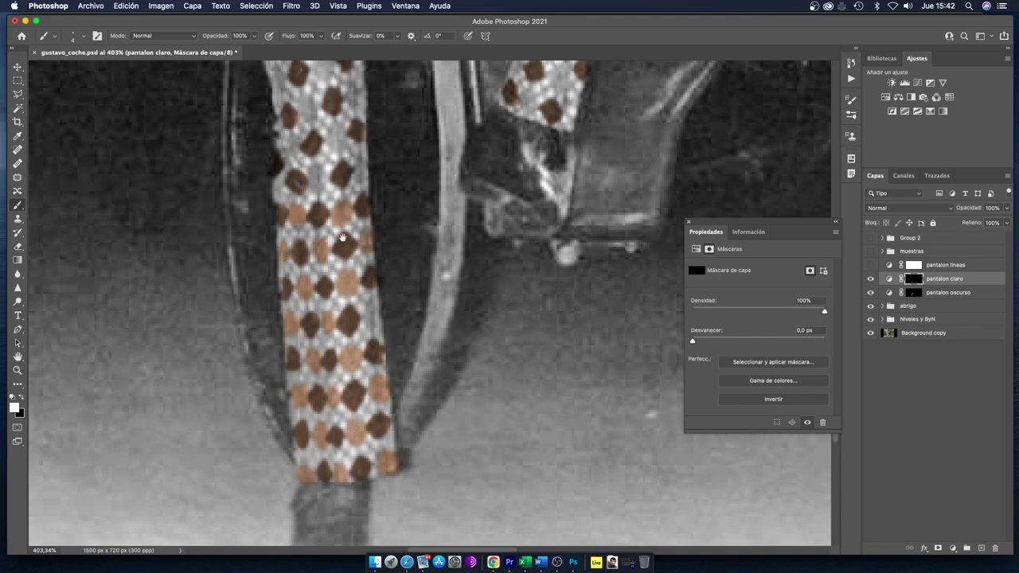
- Paint the light diamonds on the upper standing leg and start on those of the bent leg
scroll(354, 238, up, 3)
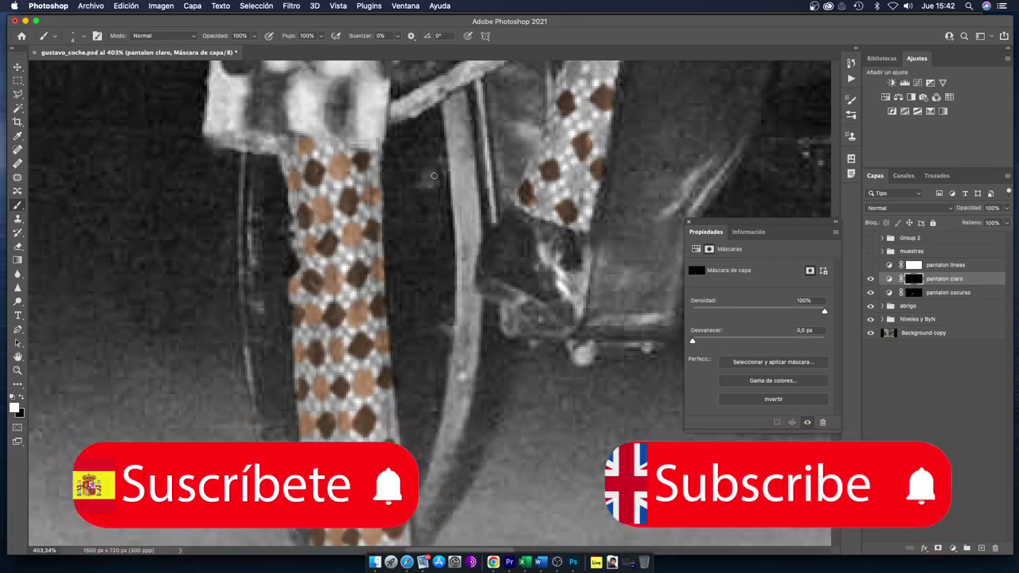
scroll(464, 206, right, 3)
scroll(464, 206, up, 2)
scroll(464, 205, up, 2)
drag(381, 202, 392, 211)
drag(409, 214, 422, 218)
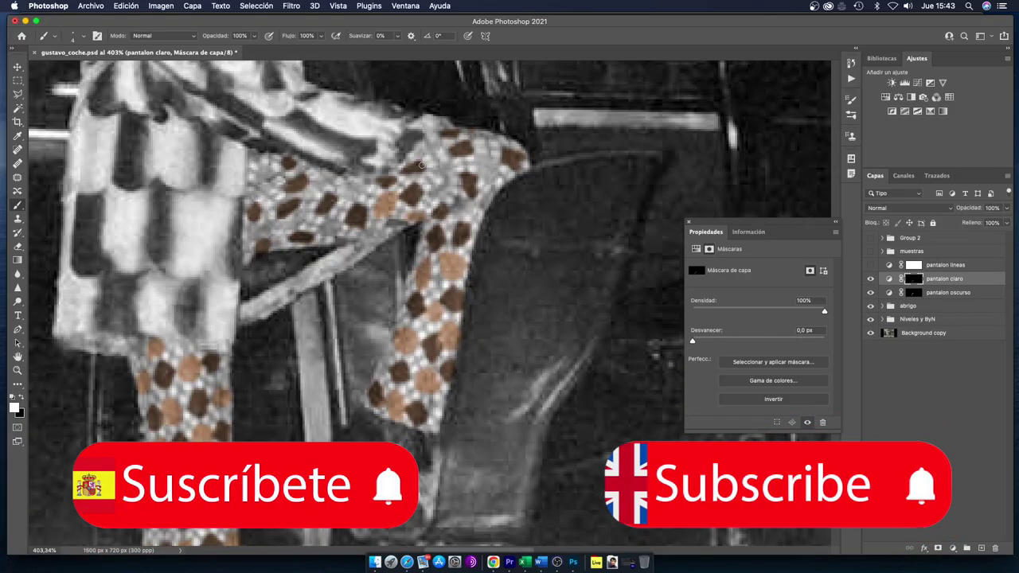
- Paint the remaining light diamonds on the bent leg's thigh and knee into the pantalon claro mask
drag(437, 171, 438, 193)
drag(459, 202, 472, 210)
drag(311, 184, 320, 190)
drag(323, 225, 338, 231)
drag(260, 177, 271, 182)
drag(483, 161, 498, 175)
- Show the pantalon lineas layer and set its Hue/Saturation to hue 211 and lightness -4
double_click(17, 356)
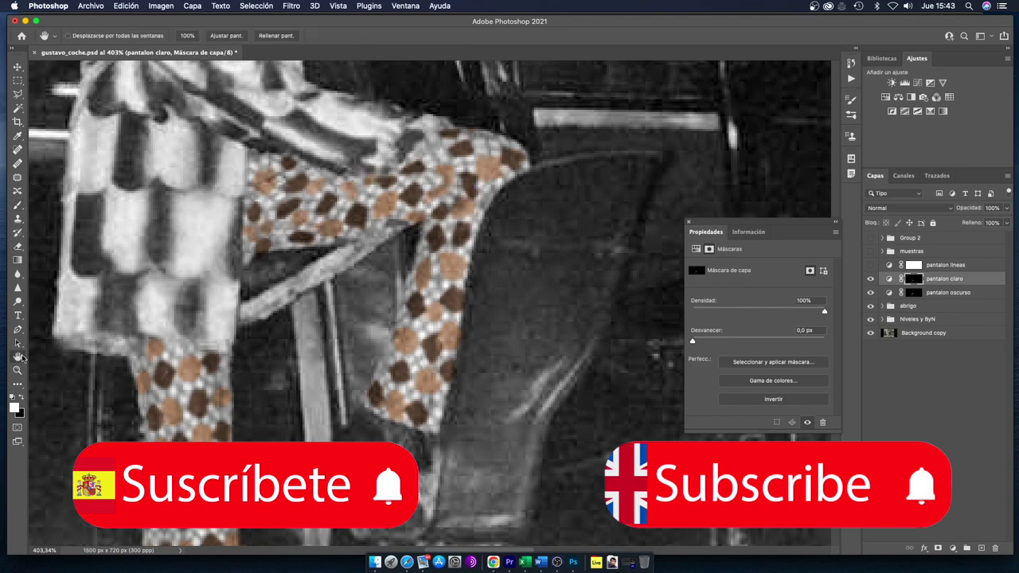
click(870, 264)
click(889, 264)
drag(747, 308, 769, 308)
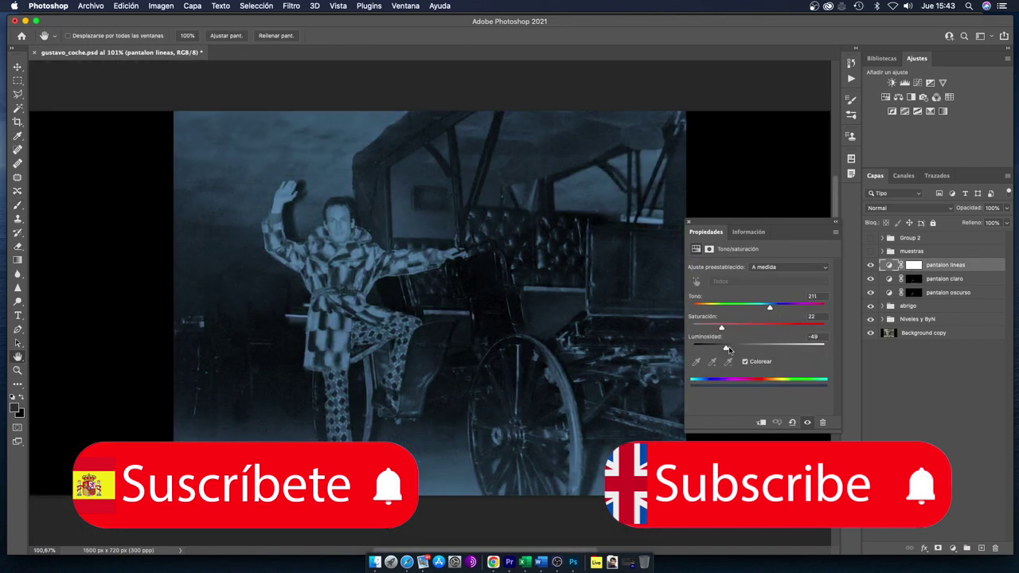
drag(726, 347, 744, 347)
- Invert the pantalon lineas mask to solid black and ready the Brush at the standing leg's hem
click(914, 266)
key(super+i)
click(17, 370)
drag(345, 476, 422, 476)
click(18, 204)
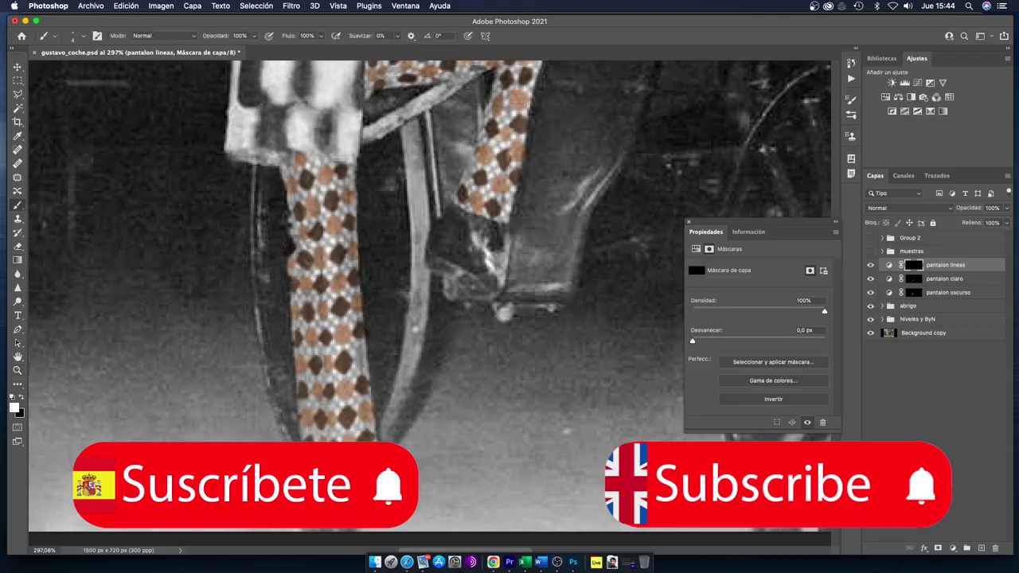
key(z)
drag(342, 481, 375, 481)
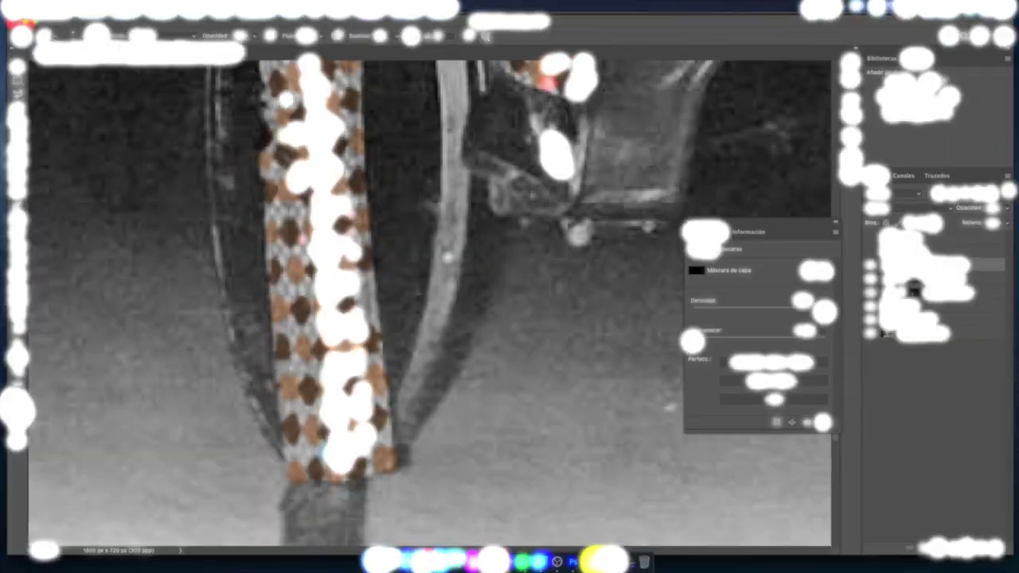
- Paint white on the pantalon lineas mask along the lines between the diamonds, from the standing leg's hem up to the coat
drag(379, 447, 389, 430)
mouse_move(375, 392)
mouse_down()
mouse_move(334, 417)
mouse_move(294, 407)
mouse_up()
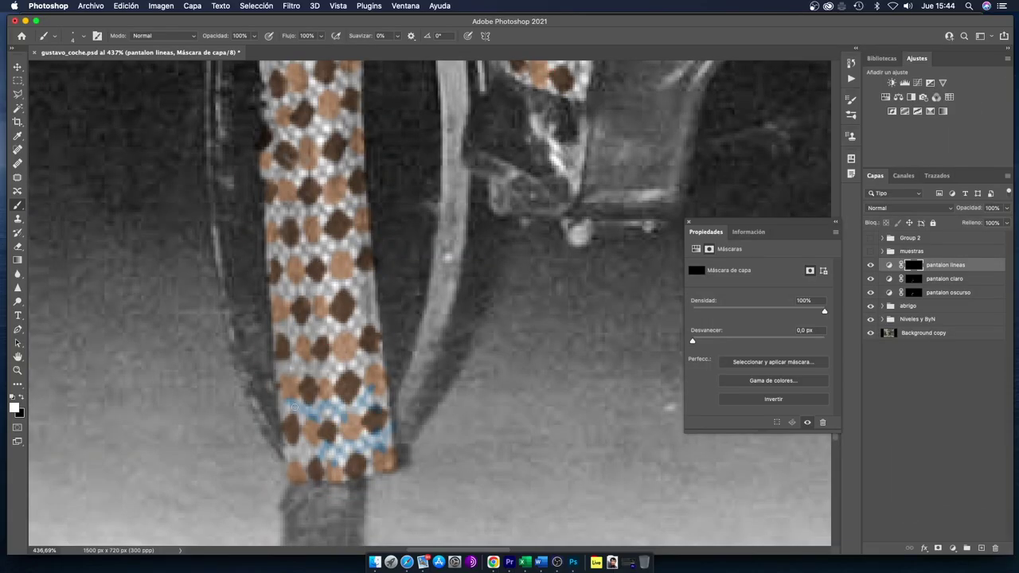
drag(348, 370, 338, 358)
mouse_move(323, 325)
mouse_down()
mouse_move(354, 282)
mouse_move(279, 290)
mouse_move(362, 245)
mouse_move(275, 208)
mouse_up()
drag(298, 259, 271, 246)
scroll(327, 294, up, 5)
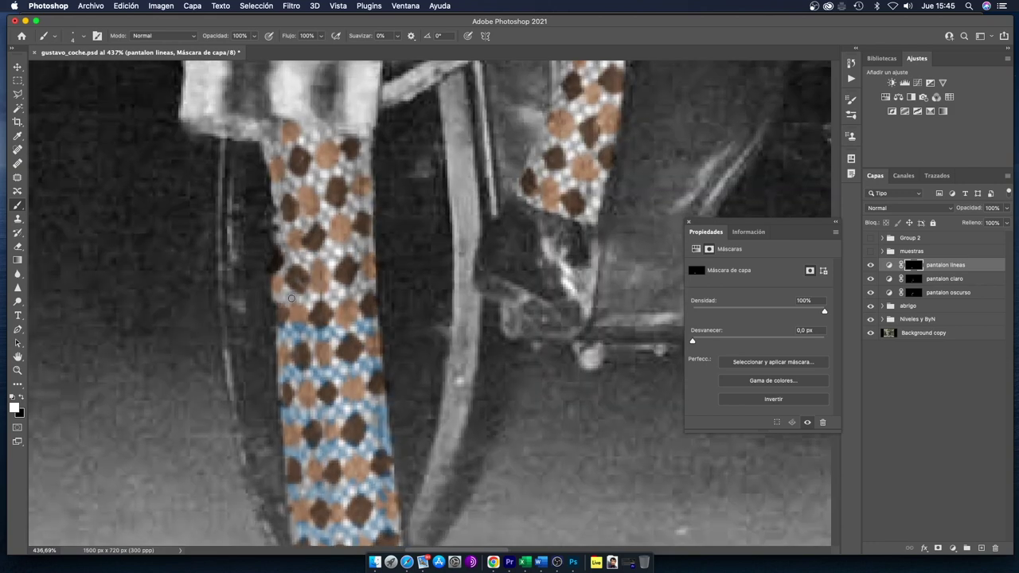
mouse_move(293, 299)
mouse_down()
mouse_move(366, 287)
mouse_move(291, 256)
mouse_move(358, 205)
mouse_move(284, 178)
mouse_move(304, 138)
mouse_move(341, 143)
mouse_up()
- Paint the lines between the diamonds on the bent leg's shin into the pantalon lineas mask
drag(463, 220, 256, 393)
drag(368, 351, 381, 394)
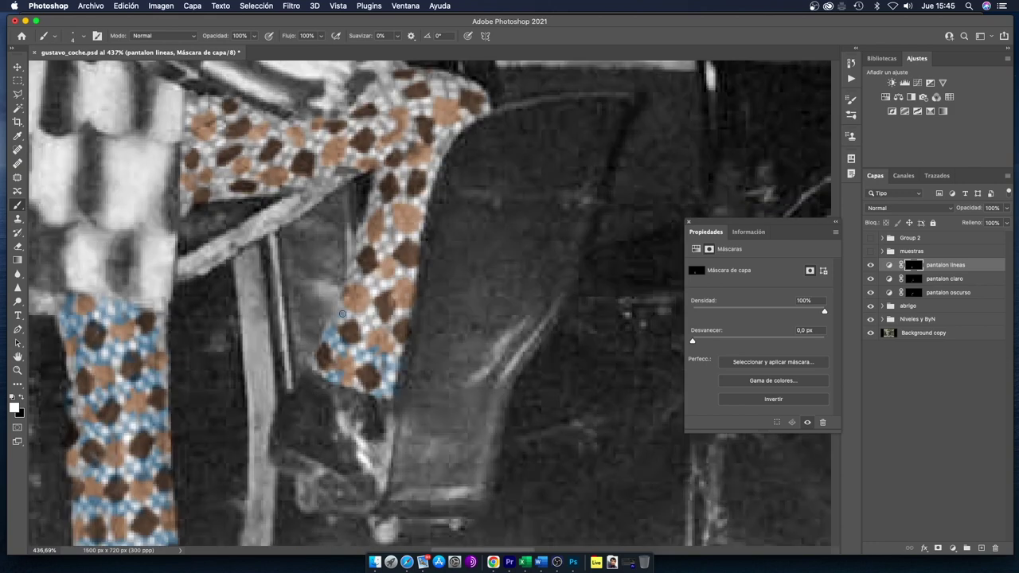
mouse_move(342, 314)
mouse_down()
mouse_move(386, 332)
mouse_move(405, 273)
mouse_move(392, 246)
mouse_move(354, 257)
mouse_move(384, 197)
mouse_move(423, 202)
mouse_up()
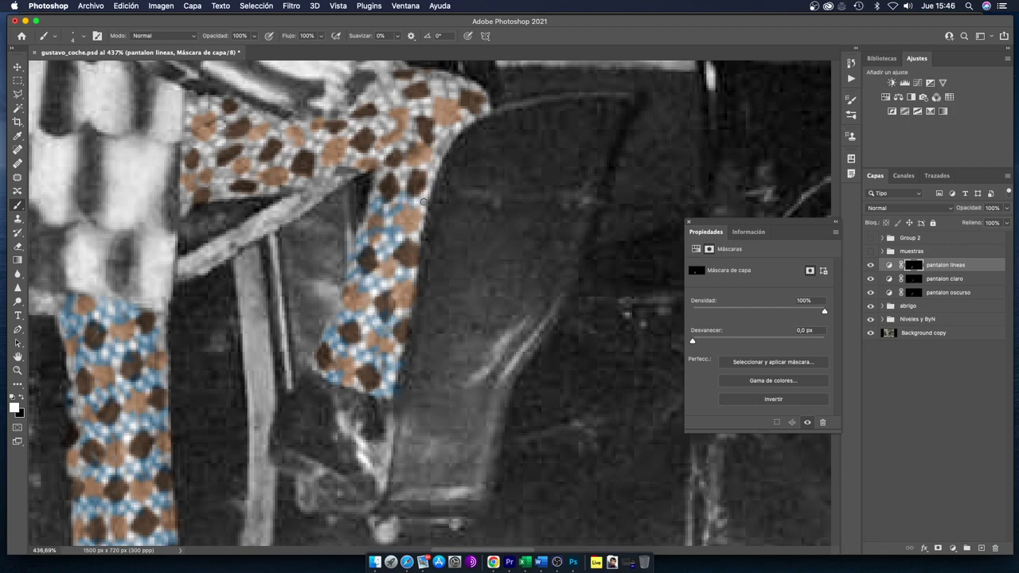
- Touch up a dark diamond at the knee on the pantalon oscurso mask, and paint the knee and thigh lines on the pantalon lineas mask
click(916, 293)
click(446, 143)
click(926, 265)
drag(445, 134, 485, 110)
mouse_move(426, 98)
mouse_down()
mouse_move(387, 136)
mouse_move(432, 213)
mouse_up()
drag(436, 160, 418, 167)
drag(237, 185, 255, 176)
mouse_move(258, 272)
mouse_down()
mouse_move(309, 266)
mouse_move(322, 202)
mouse_move(336, 235)
mouse_move(371, 250)
mouse_move(411, 217)
mouse_move(430, 187)
mouse_up()
- Group the three trouser adjustment layers and name the group pantalon
double_click(17, 357)
shift+click(945, 292)
key(super+g)
double_click(910, 264)
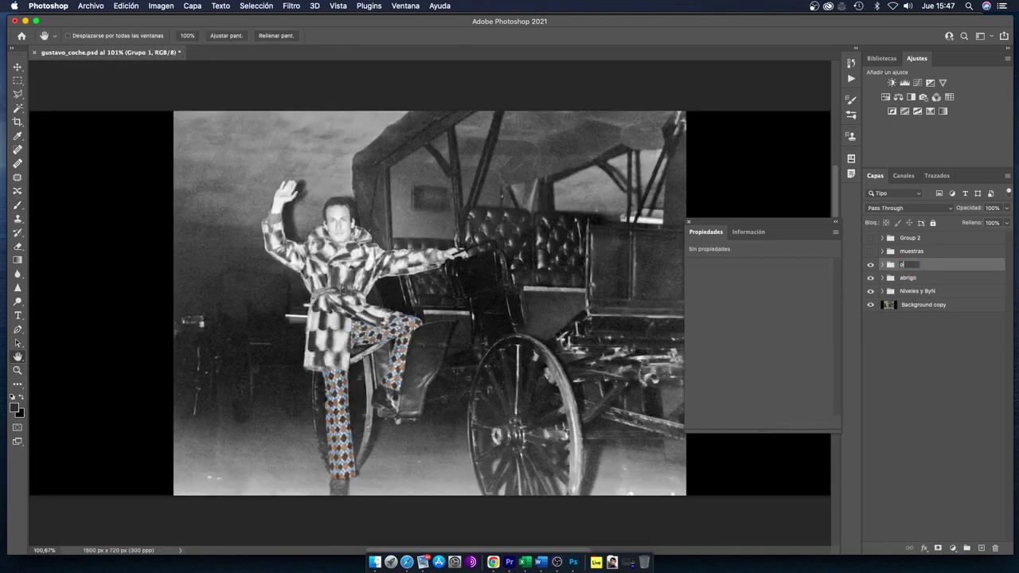
text(pantalon)
- Recolor the pantalon lineas layer to beige with hue 45 and saturation 15
click(882, 264)
click(953, 278)
drag(722, 327, 713, 328)
drag(769, 305, 708, 305)
- Compare the trousers with and without the pantalon group's colors
click(871, 264)
click(871, 266)
click(870, 266)
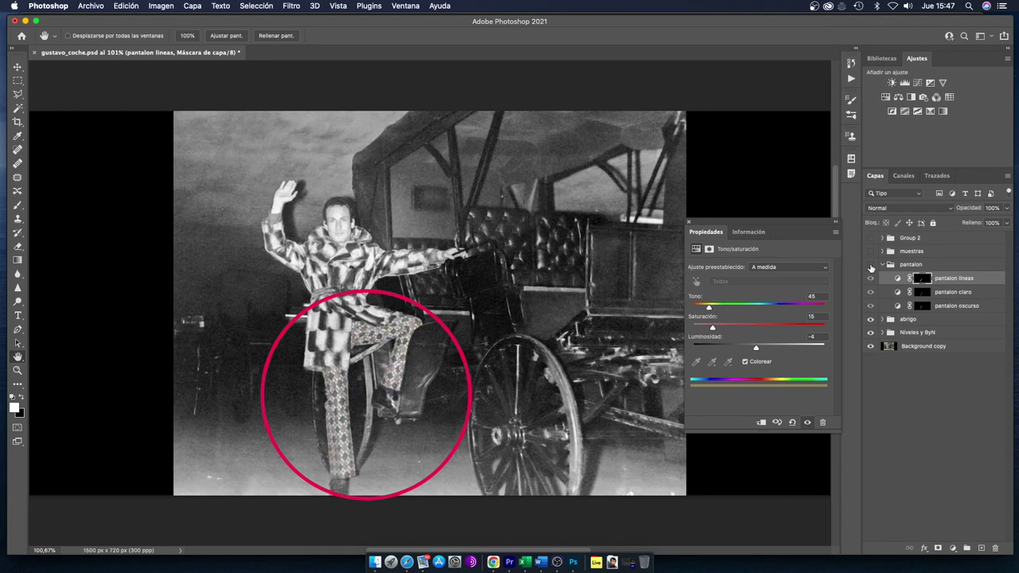
click(870, 266)
click(871, 266)
click(871, 266)
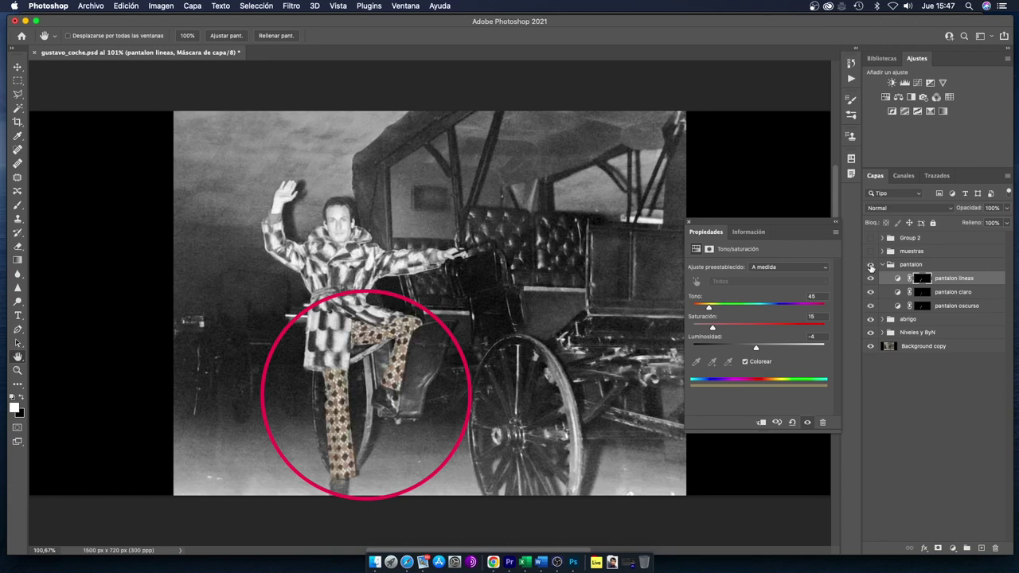
click(871, 266)
click(871, 265)
- Group the pantalon and abrigo groups together and name the new group Ropa
click(881, 264)
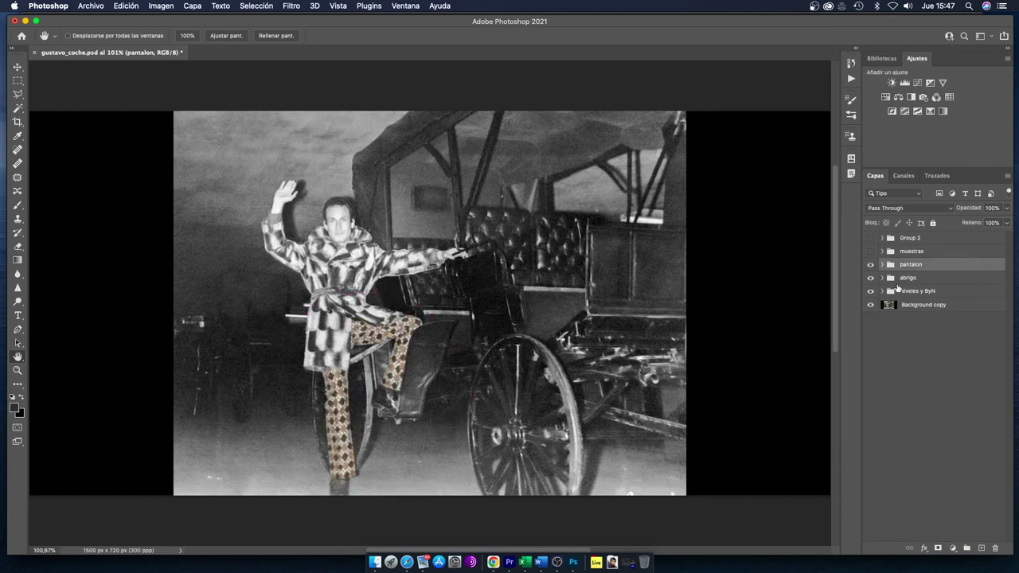
shift+click(891, 278)
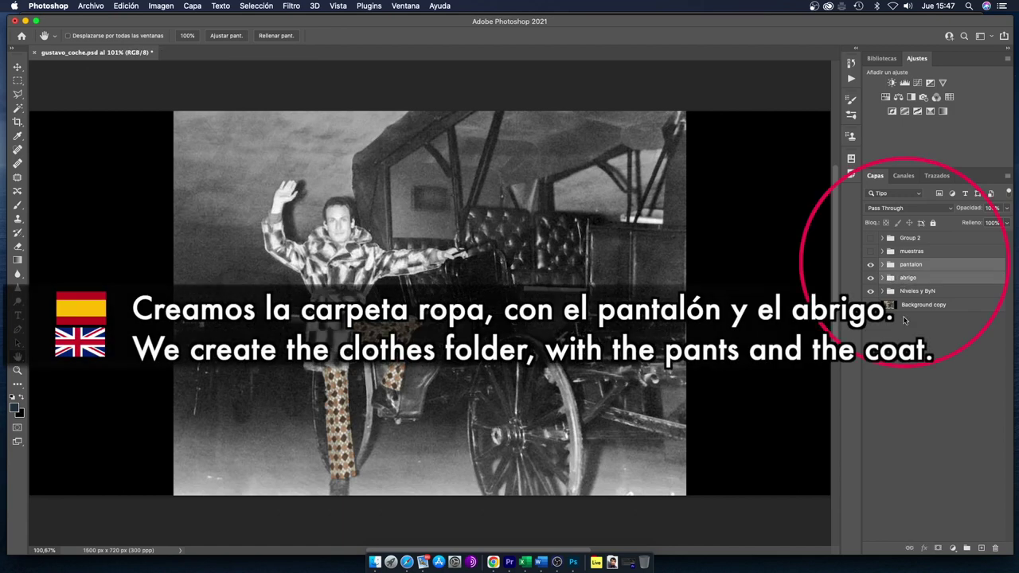
click(966, 548)
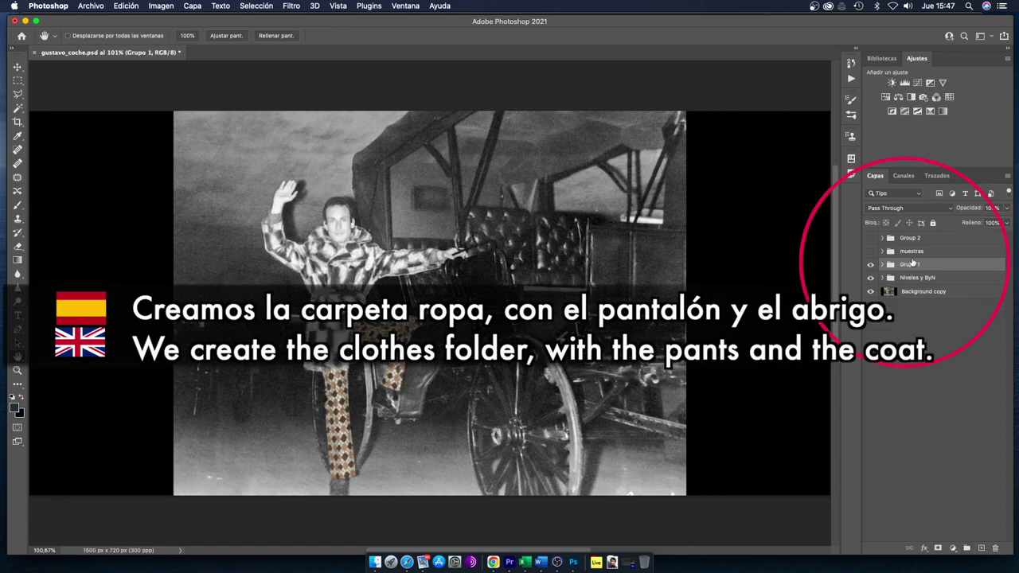
text(Ropa)
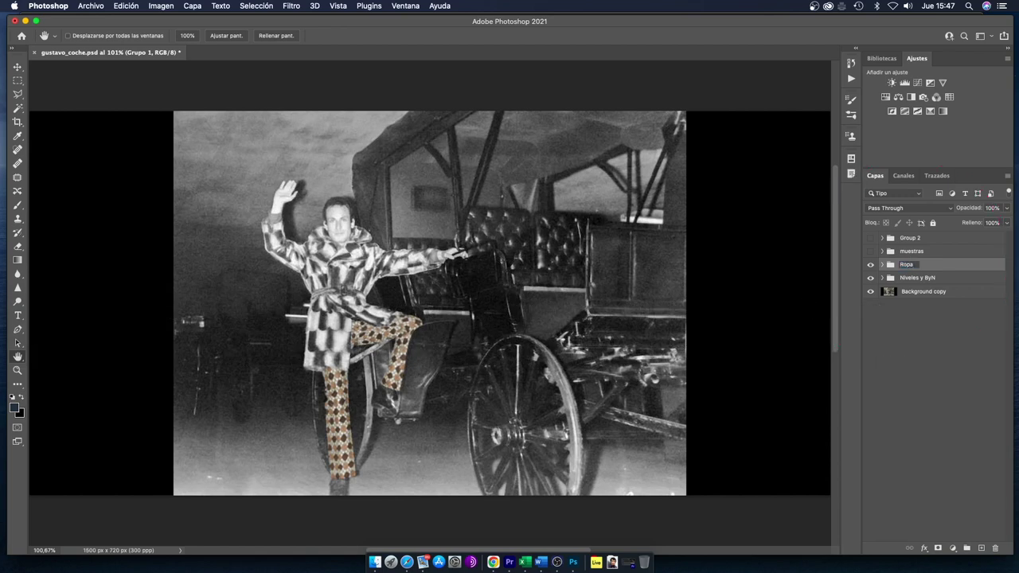
key(Return)
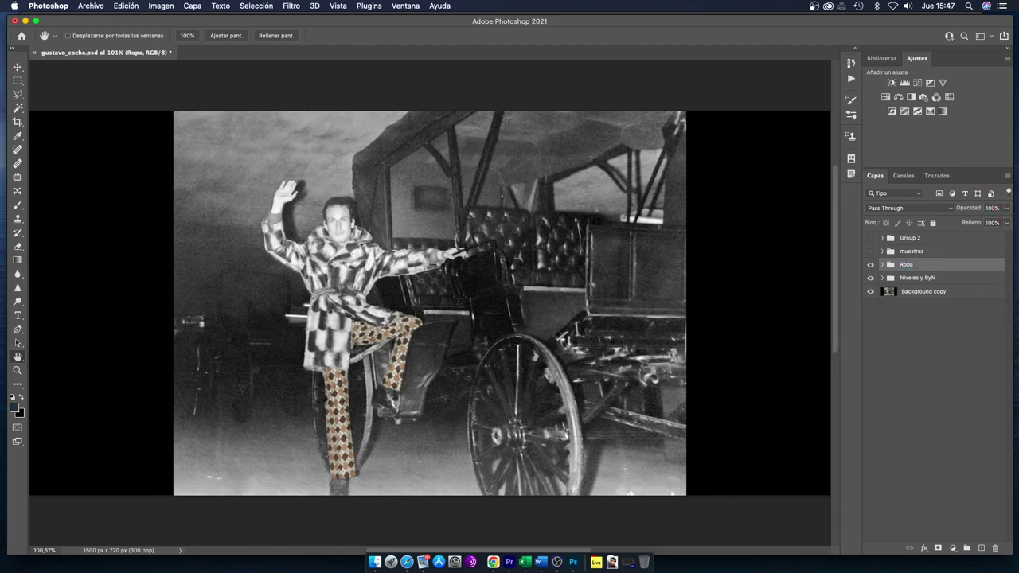
- Compare the coat and trousers with and without the Ropa group's colors
click(869, 265)
click(870, 265)
click(870, 265)
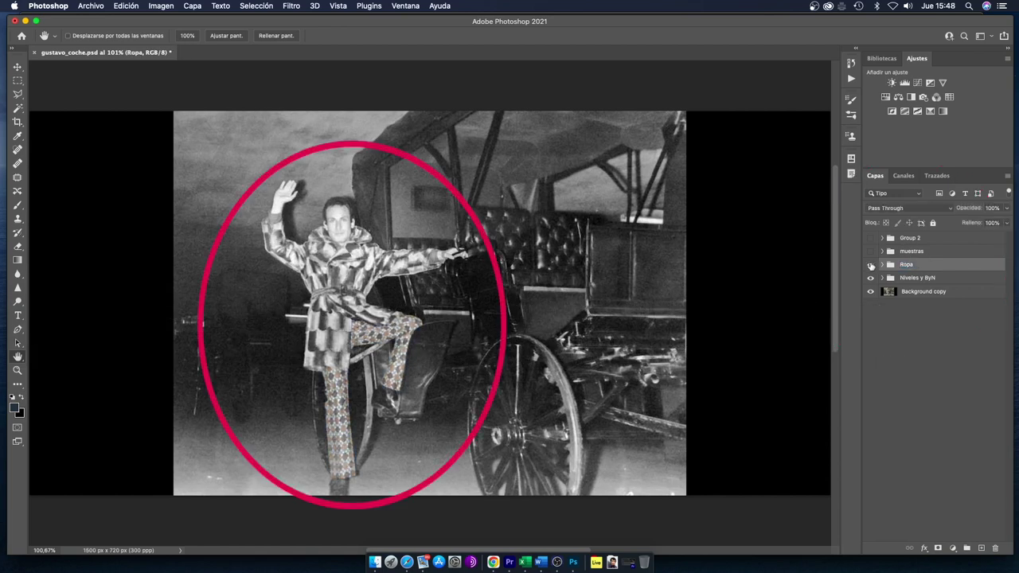
click(870, 265)
click(870, 265)
click(870, 265)
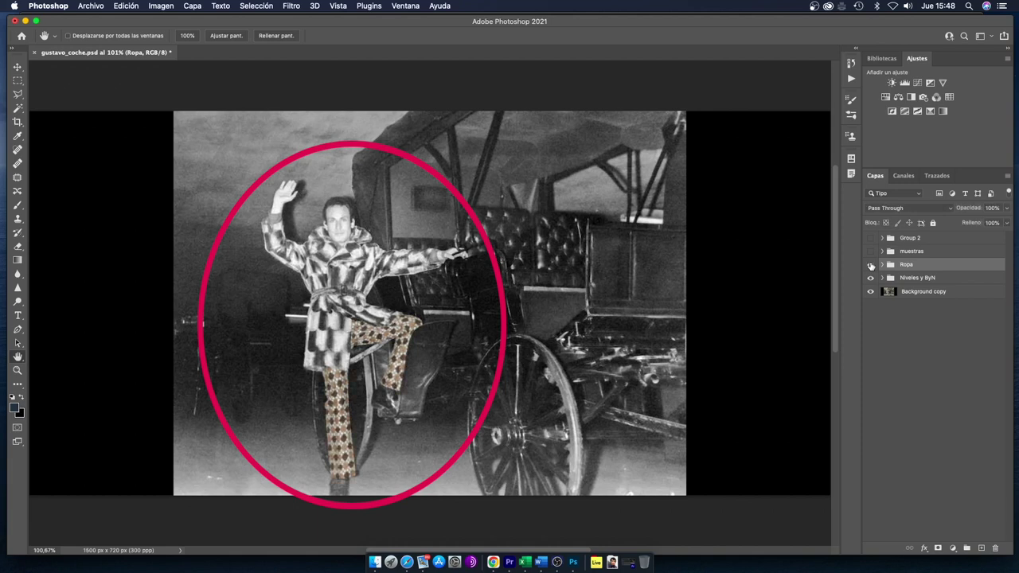
- Add a Hue/Saturation adjustment layer named camisa above pantalon inside the Ropa group
click(882, 264)
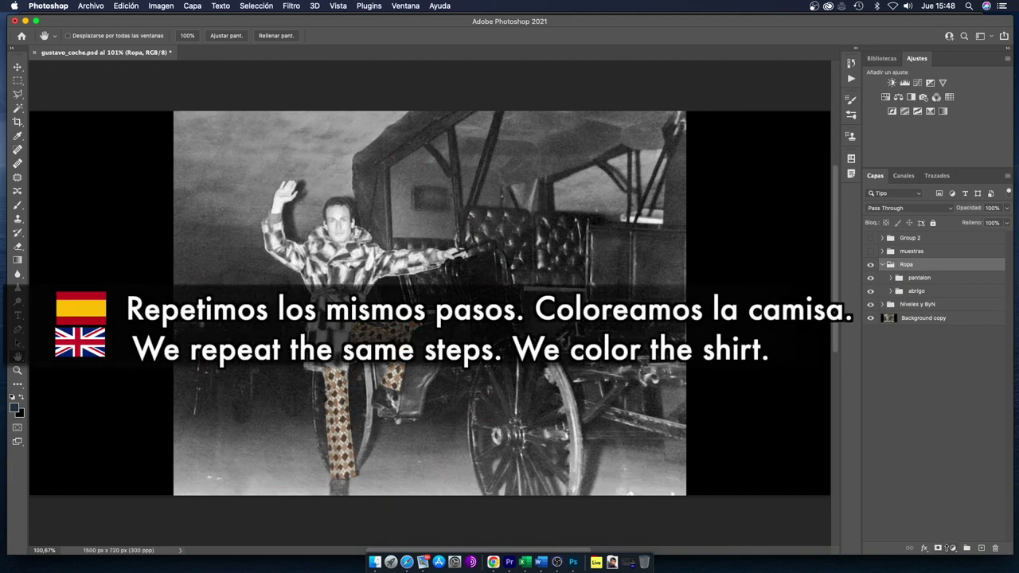
click(951, 549)
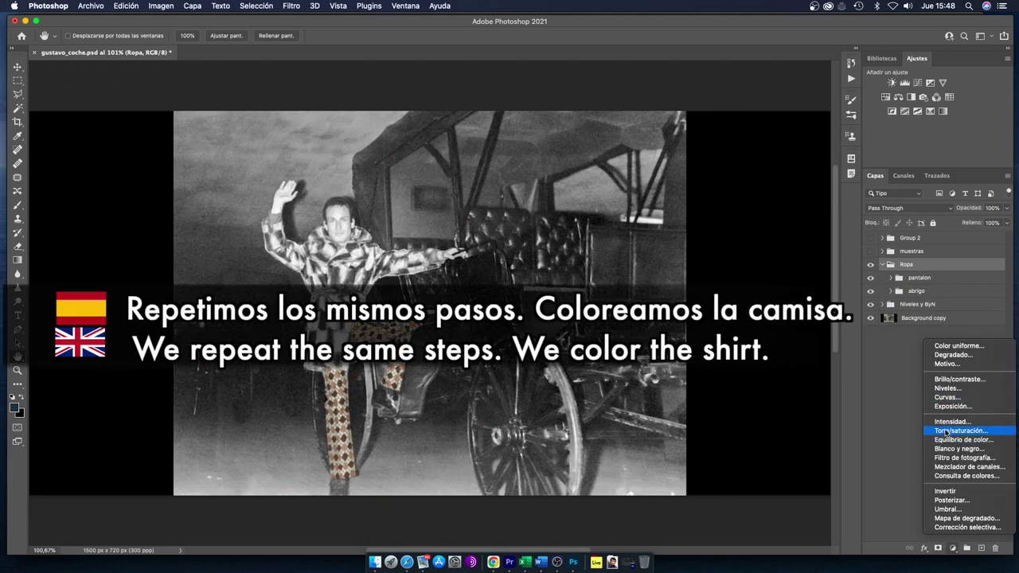
click(946, 433)
double_click(952, 277)
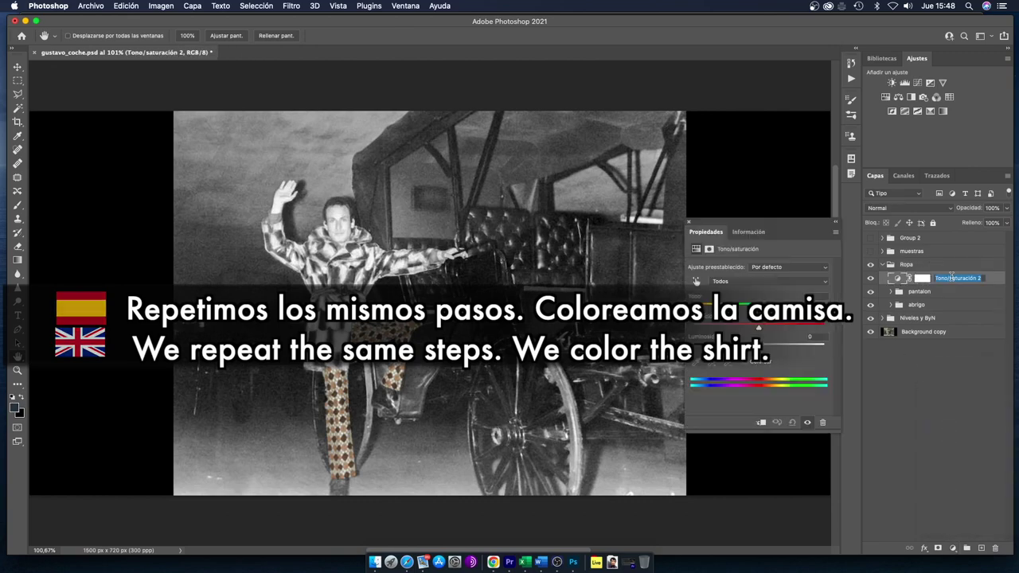
text(C)
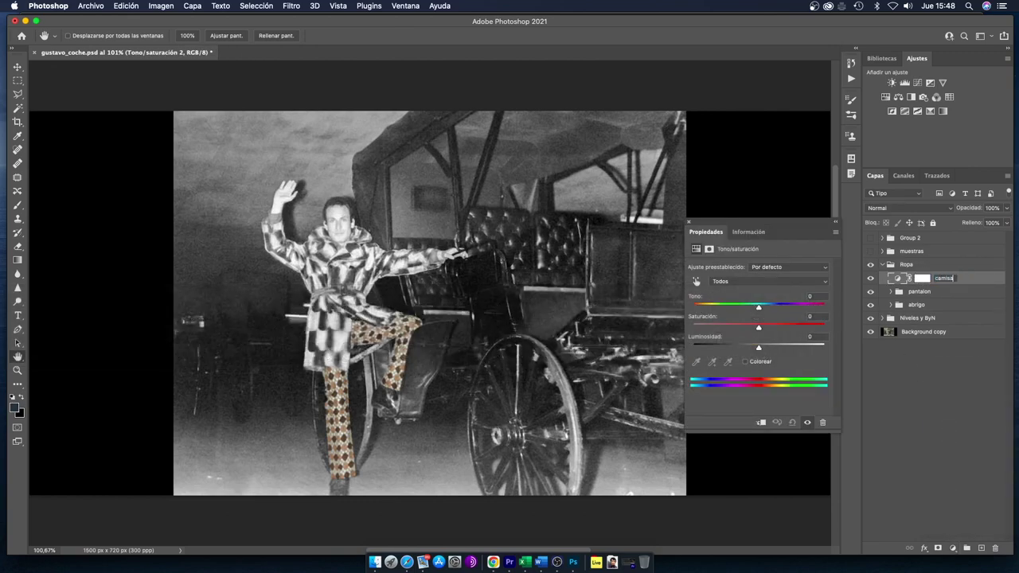
key(Return)
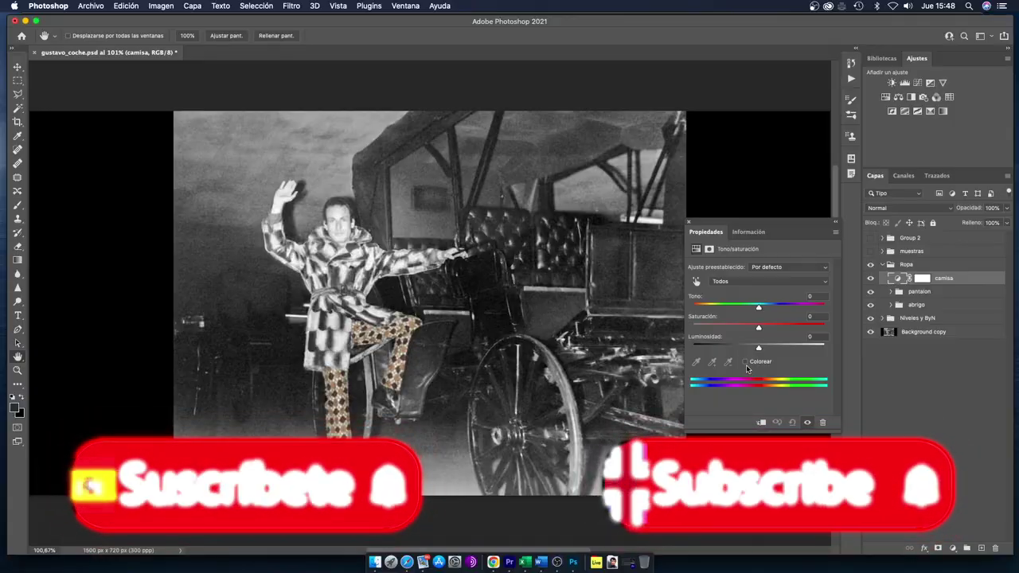
- Turn on Colorize for the camisa adjustment, shift its hue to red and set the lightness to +16
click(745, 362)
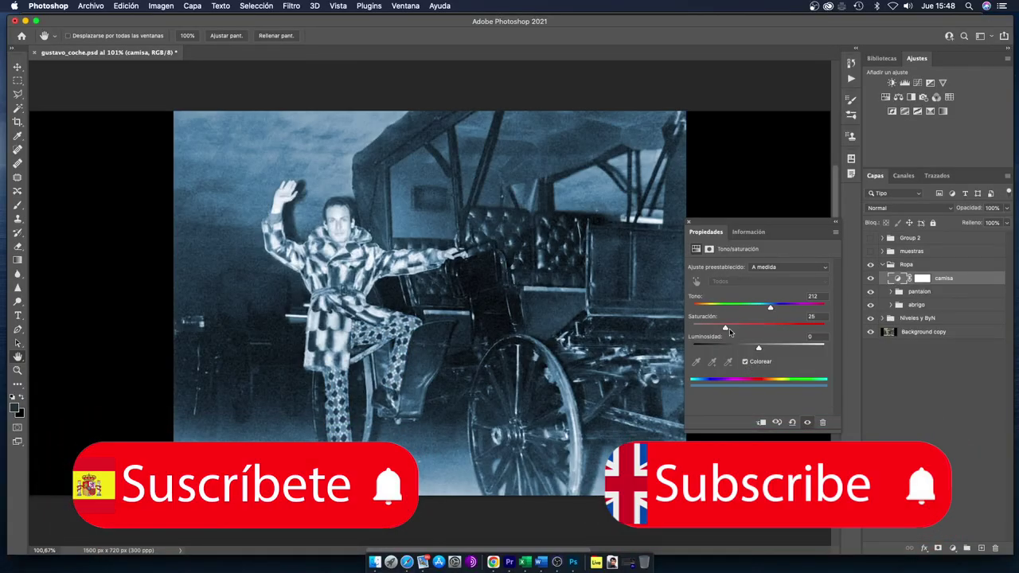
drag(771, 308, 692, 309)
drag(725, 327, 769, 349)
- Invert the camisa mask and paint in the shirt cuffs at both wrists
click(919, 279)
key(super+i)
click(18, 369)
drag(287, 225, 342, 226)
click(17, 206)
drag(272, 223, 234, 239)
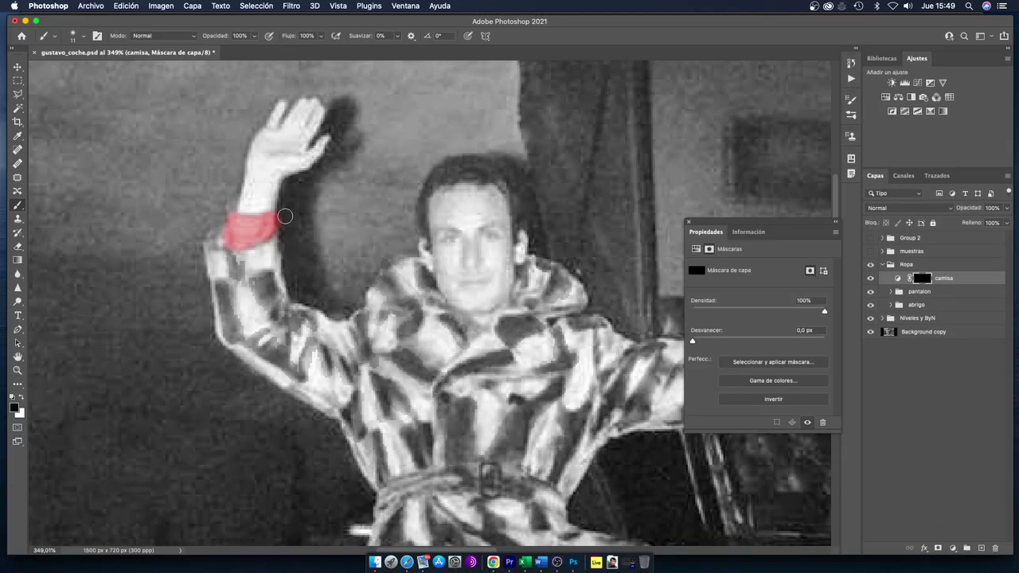
drag(668, 369, 432, 332)
key(h)
key(ctrl+0)
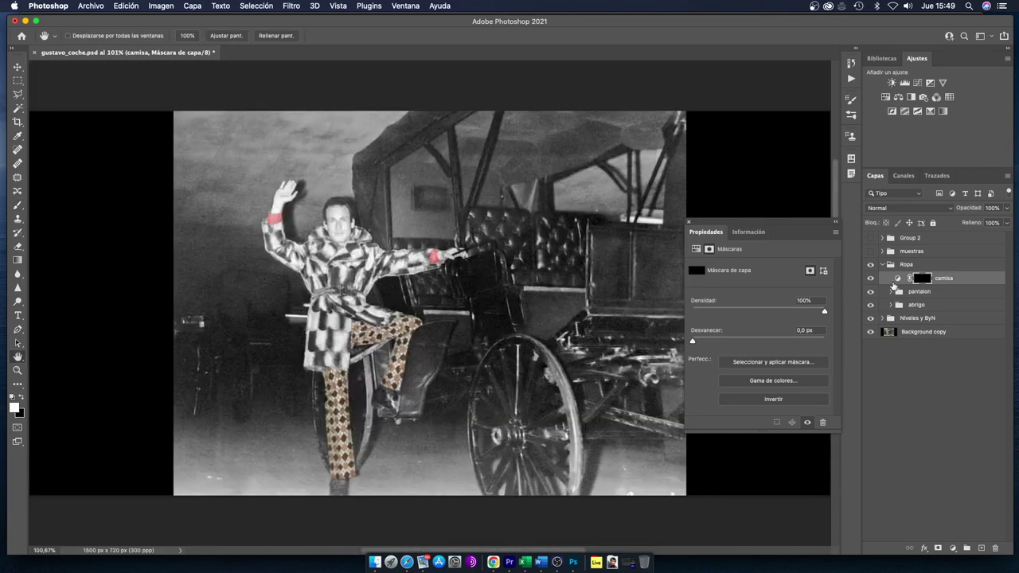
- Recolor the camisa layer to light orange-brown with hue 35 and saturation 36
click(18, 205)
click(696, 248)
drag(693, 308, 739, 328)
- Compare the clothes, including the shirt cuffs, with and without the Ropa group's colors
click(870, 265)
click(871, 265)
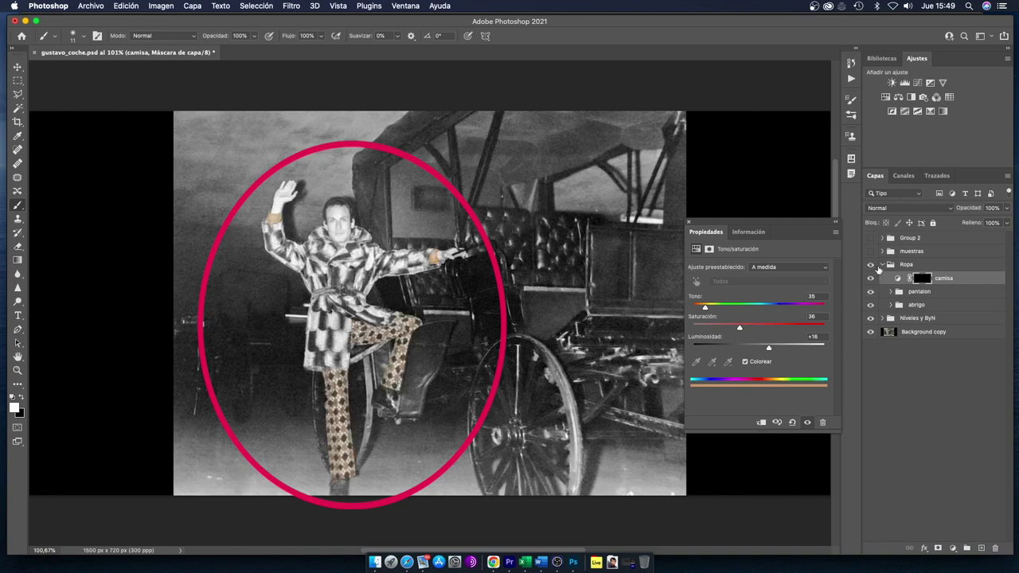
click(870, 265)
click(870, 265)
click(871, 265)
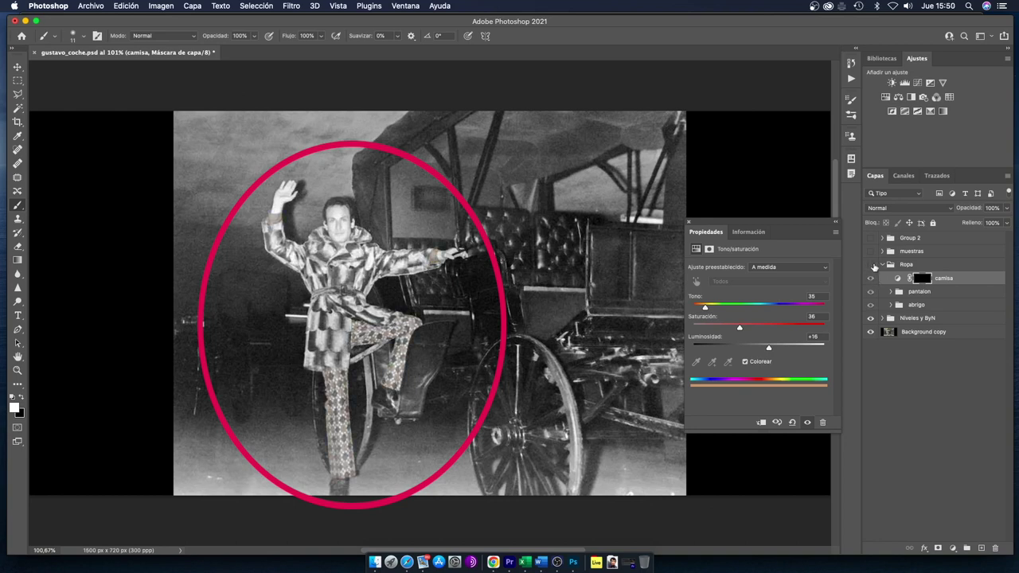
click(871, 265)
click(870, 265)
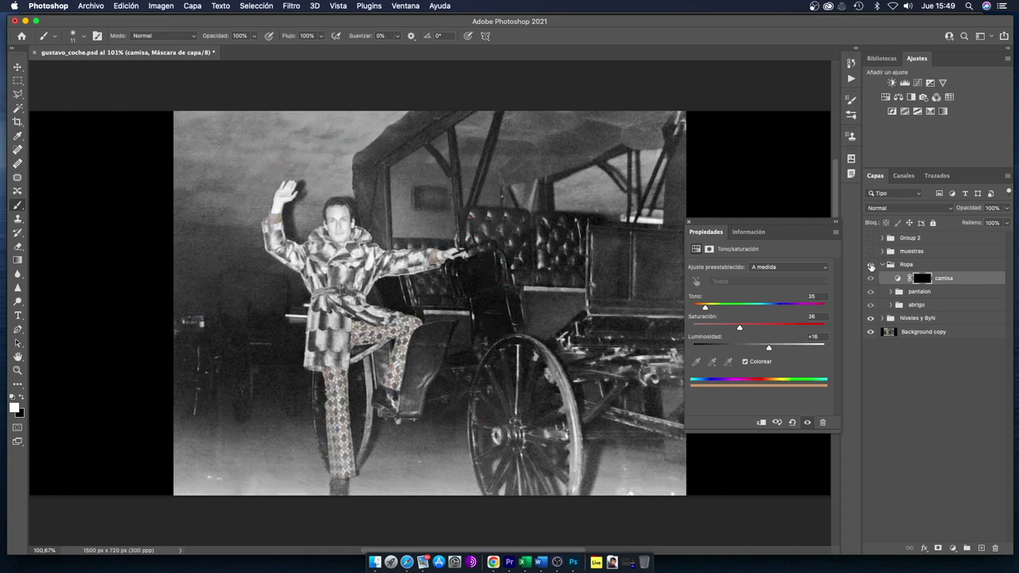
click(871, 265)
click(870, 265)
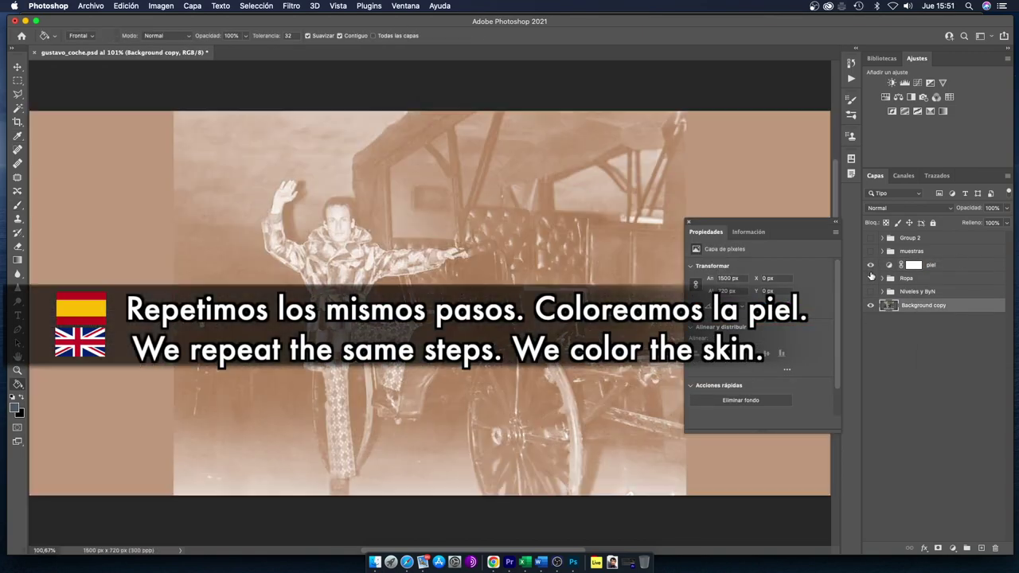
- Paint the skin color over both hands and the face on the piel mask, and lower the brush opacity
click(889, 265)
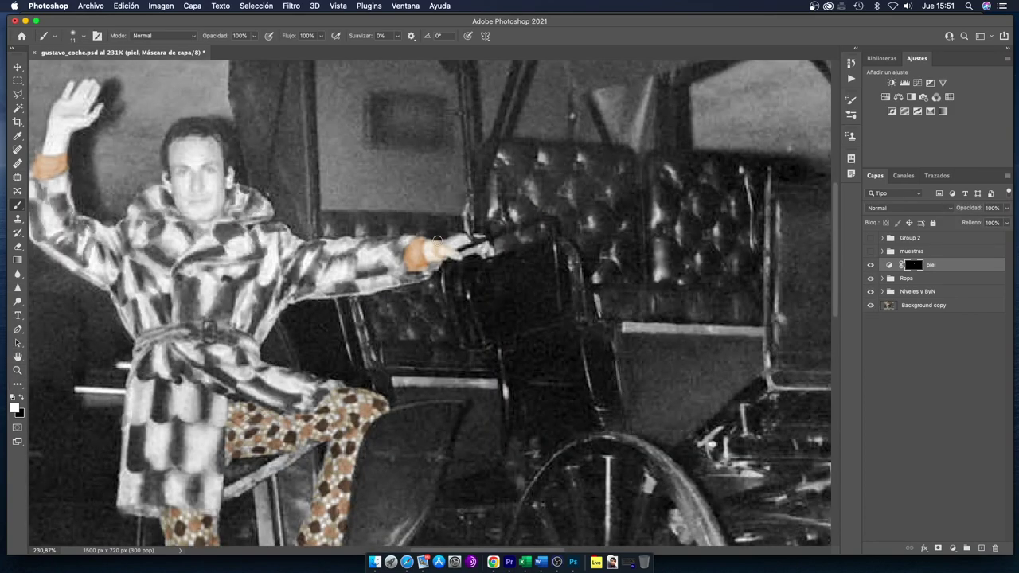
drag(437, 240, 455, 255)
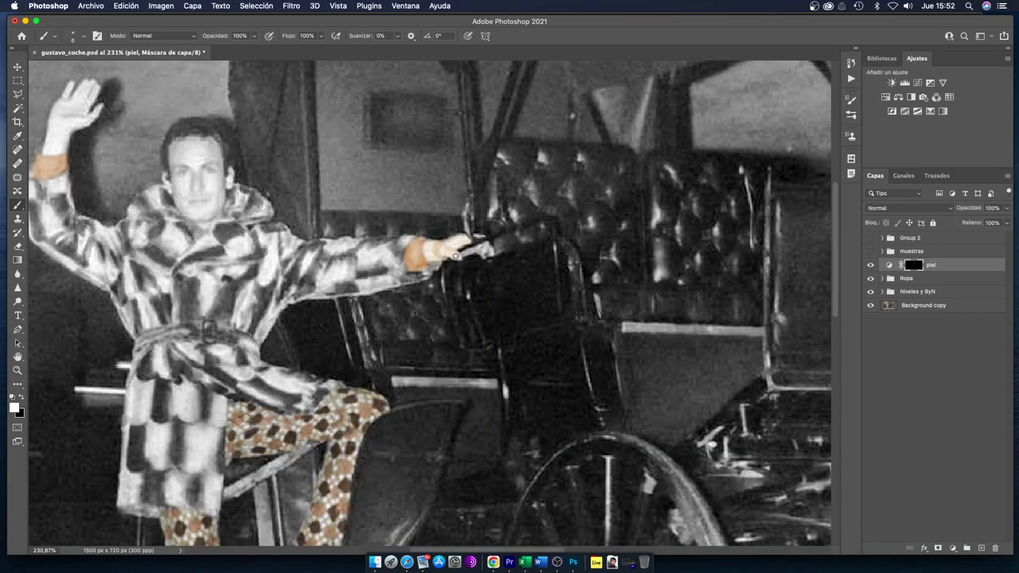
drag(195, 158, 199, 208)
drag(72, 116, 62, 116)
mouse_move(75, 160)
mouse_down()
mouse_move(104, 159)
mouse_move(203, 279)
mouse_up()
drag(127, 179, 102, 203)
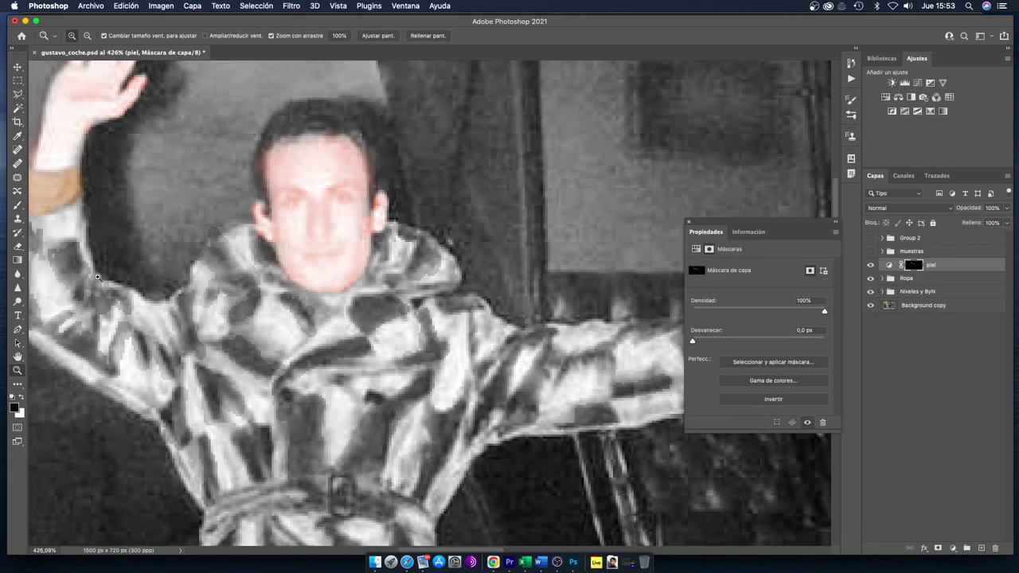
key(b)
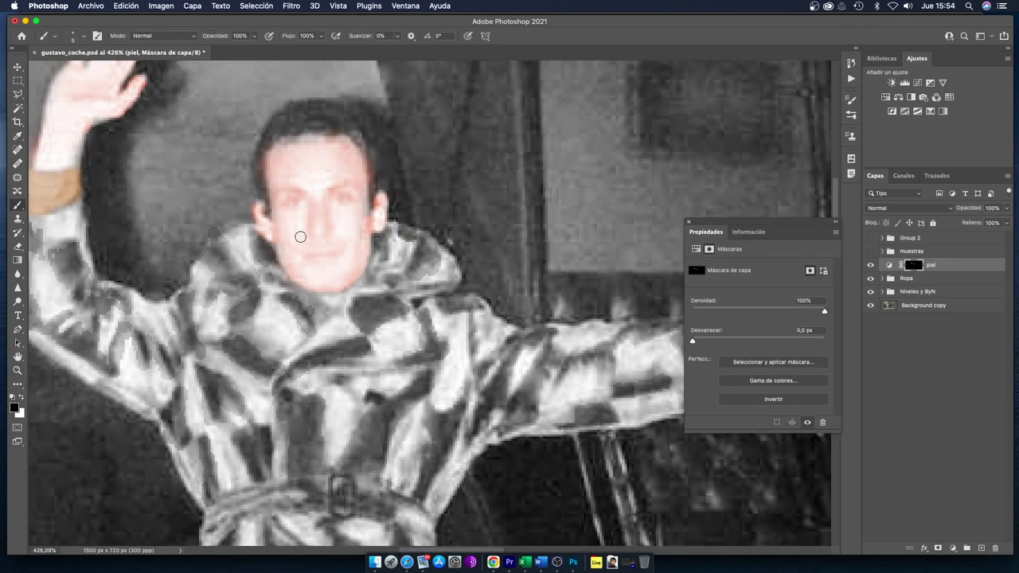
key(4)
key(9)
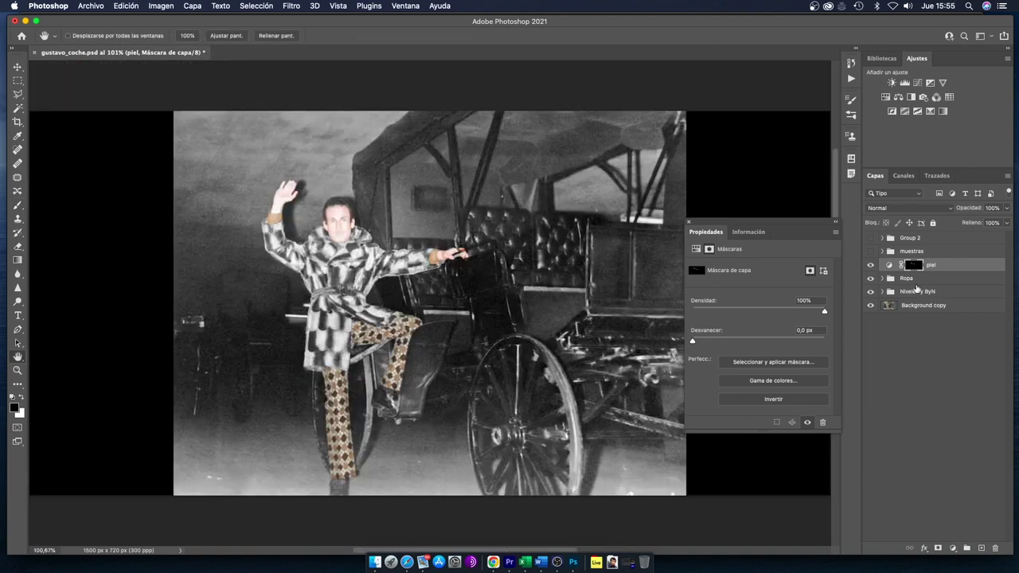
- Expand the Ropa and abrigo groups and create an adjustment layer named zapatos above camisa
click(907, 278)
click(882, 278)
click(891, 318)
click(955, 345)
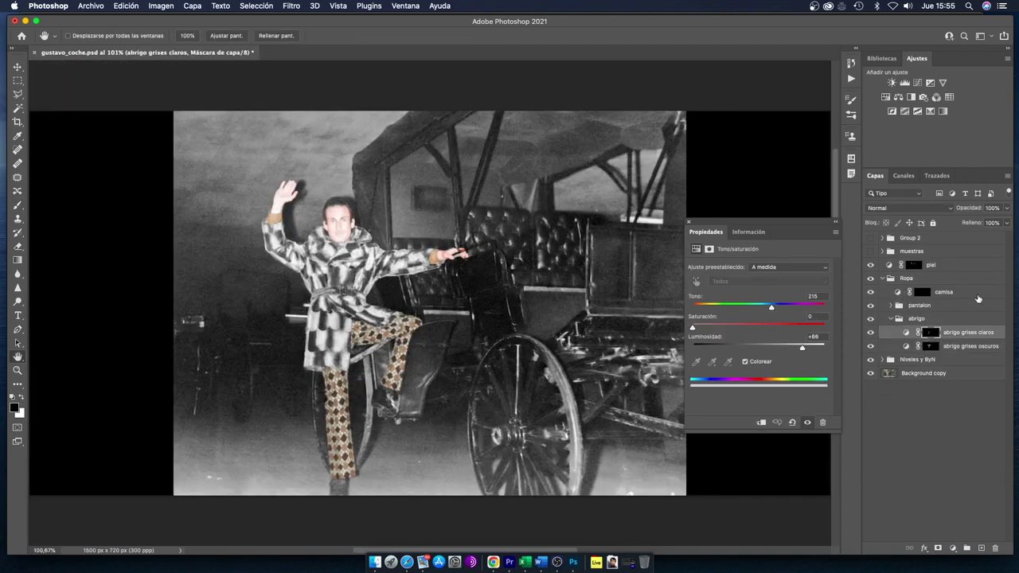
key(ctrl+j)
double_click(943, 291)
text(pantal)
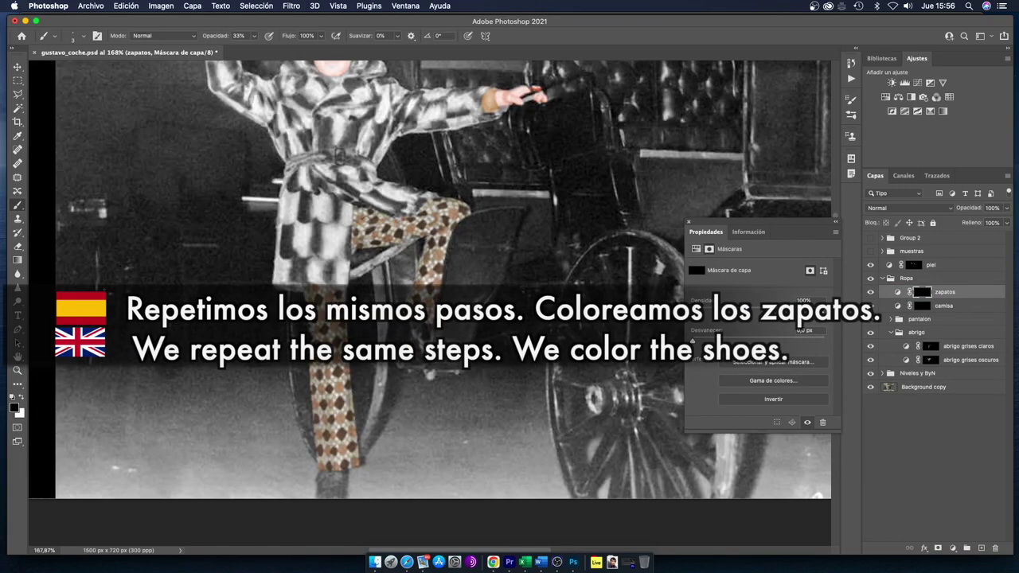
- Darken the shoes with the zapatos adjustment at lightness -20 by painting them in on its mask
click(895, 292)
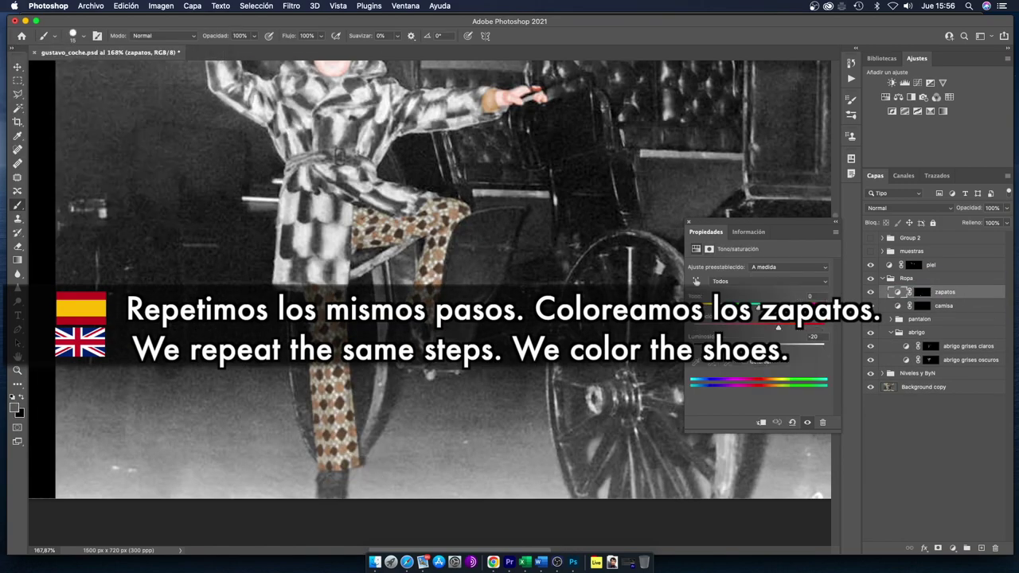
click(690, 222)
click(922, 291)
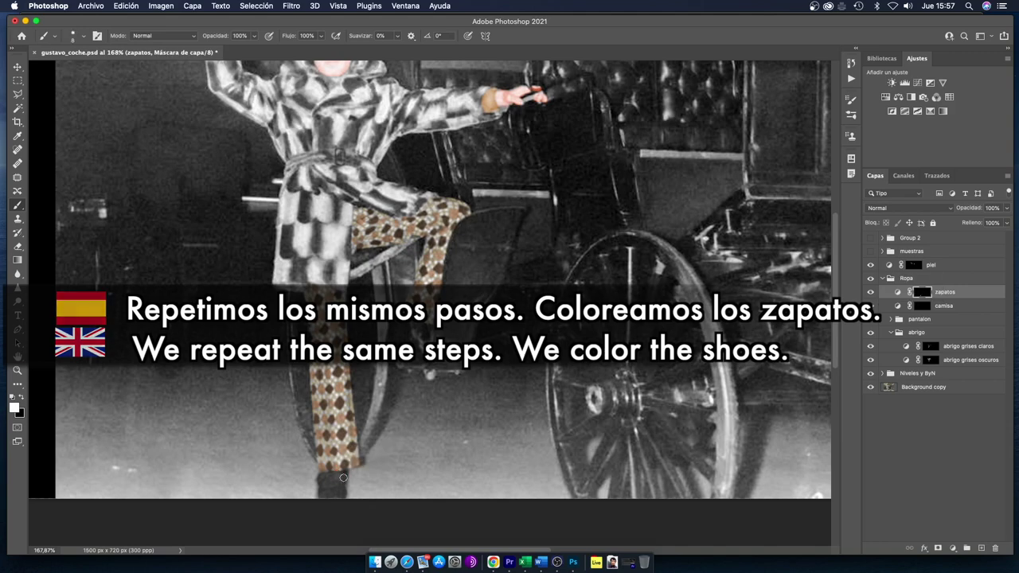
- Collapse the Ropa group and compare the whole figure with and without its clothing colors
click(890, 279)
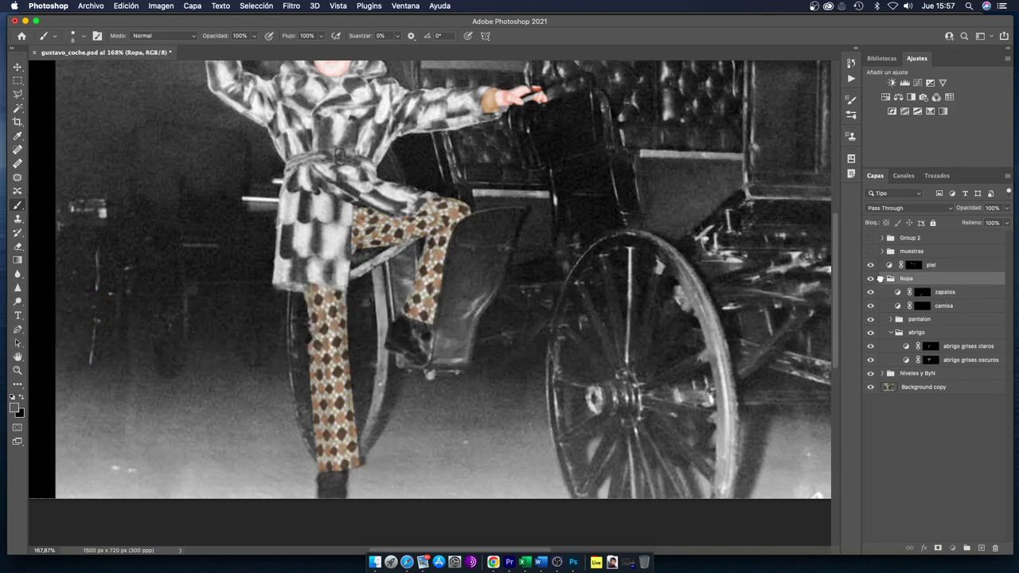
click(882, 278)
double_click(18, 357)
click(871, 279)
click(871, 279)
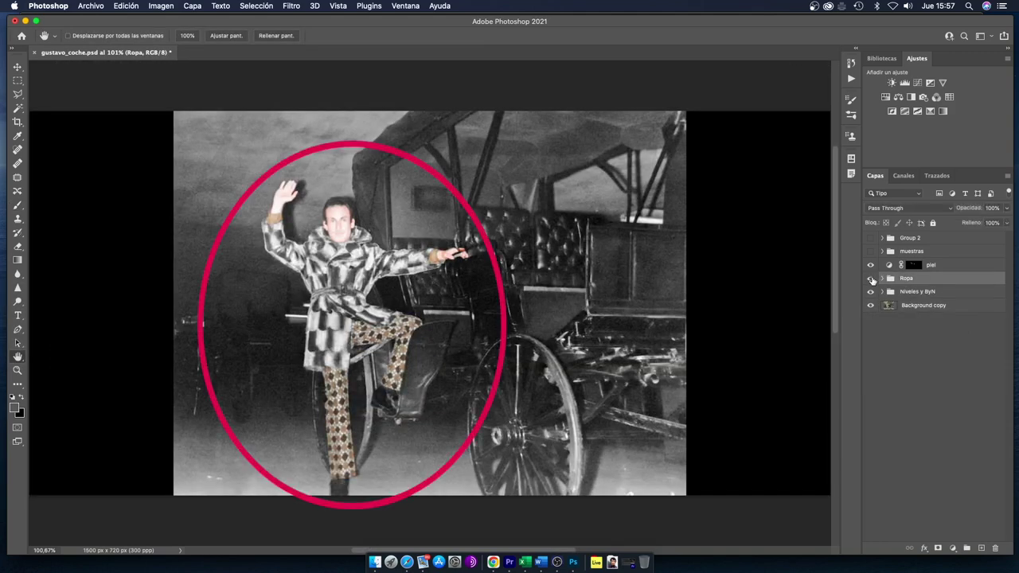
click(870, 278)
click(871, 278)
click(870, 278)
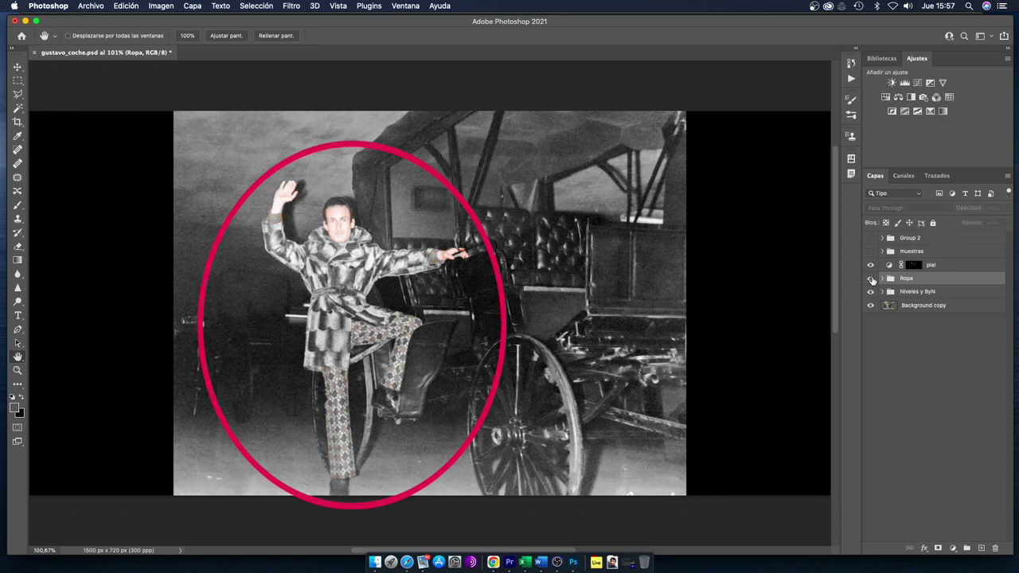
click(871, 278)
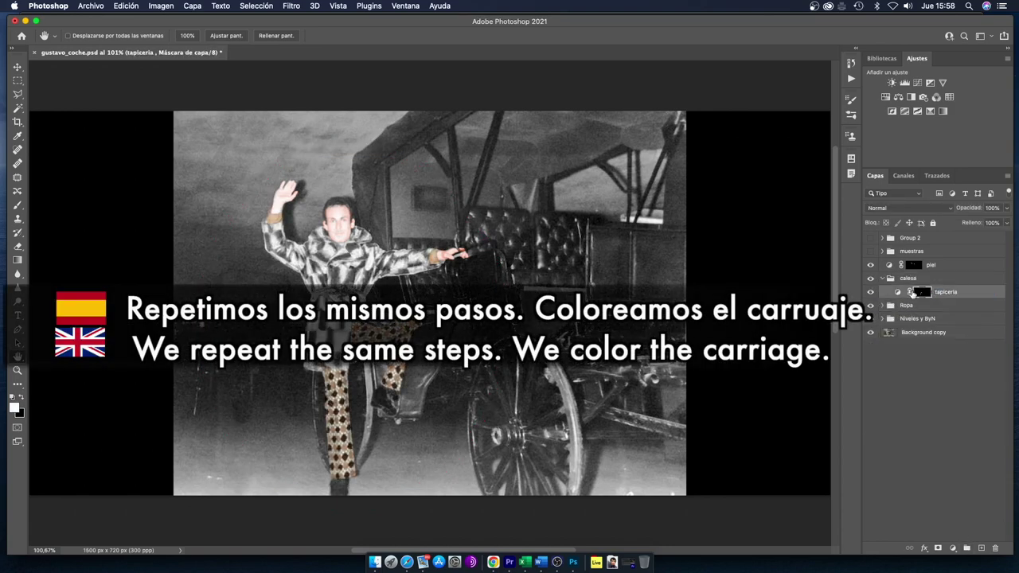
- Clear the leftover trouser diamond pattern from the tapiceria mask in the calesa group
alt+click(921, 294)
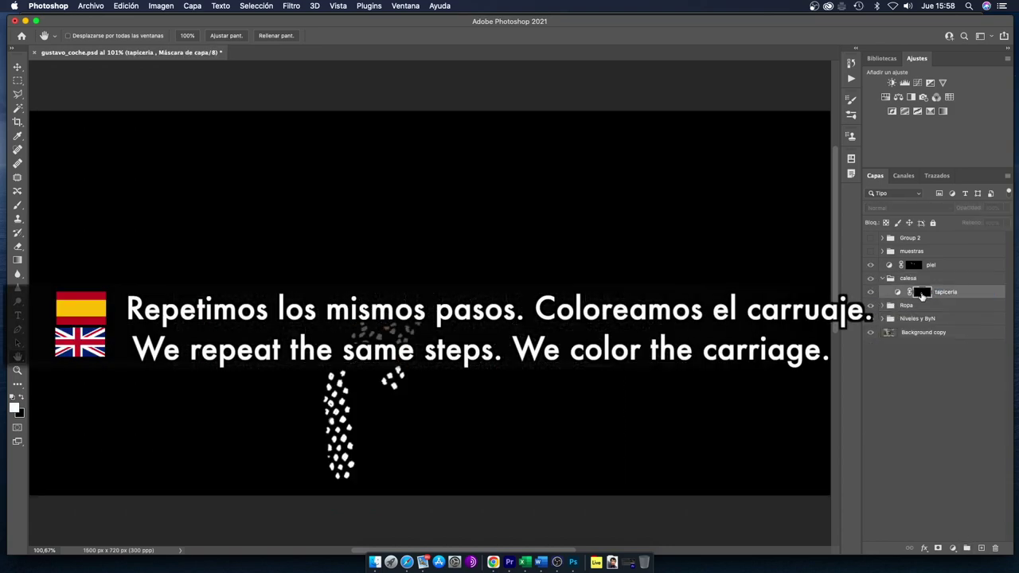
click(17, 81)
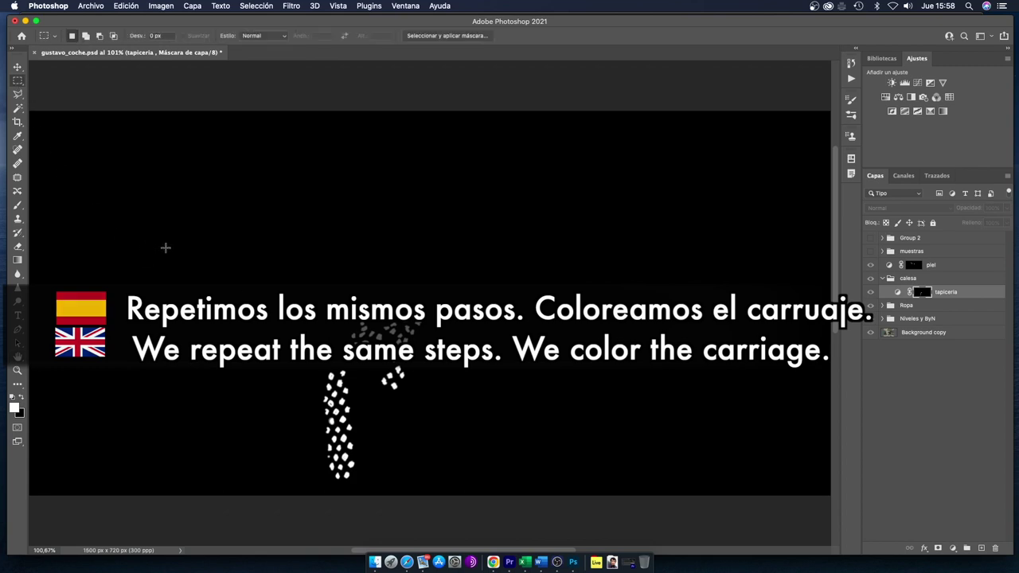
drag(270, 261, 466, 537)
key(BackSpace)
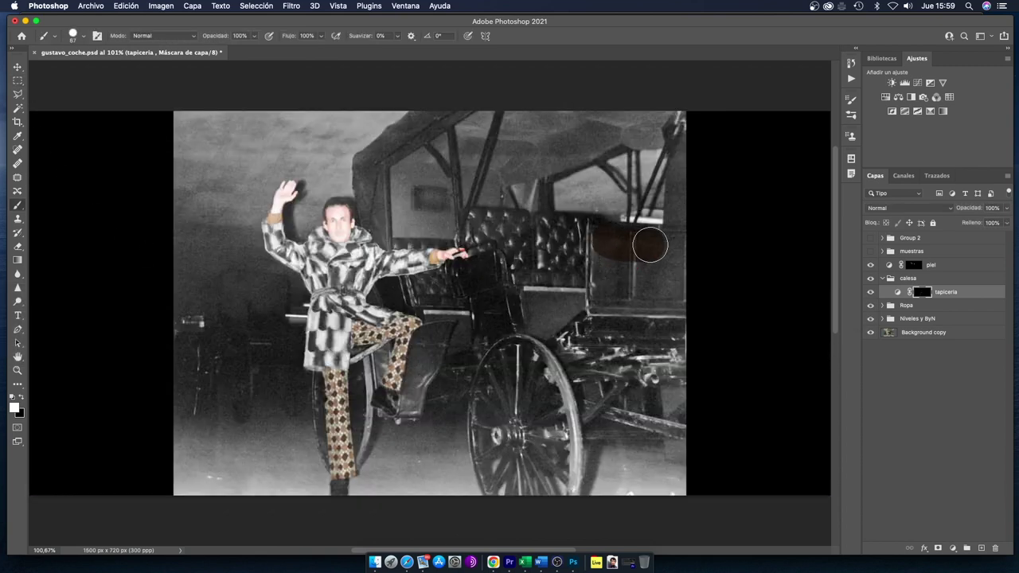
- Paint the carriage's rear side panel, lower body and front footboard brown on the coche adjustment mask, with the carriage reference sample shown
mouse_move(648, 238)
mouse_down()
mouse_move(635, 297)
mouse_move(684, 300)
mouse_up()
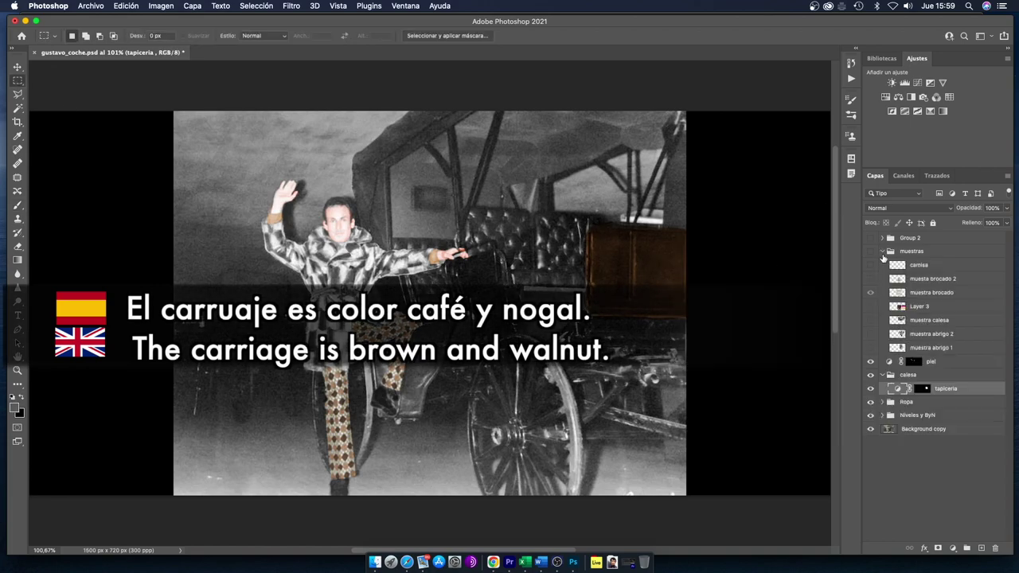
click(882, 251)
key(z)
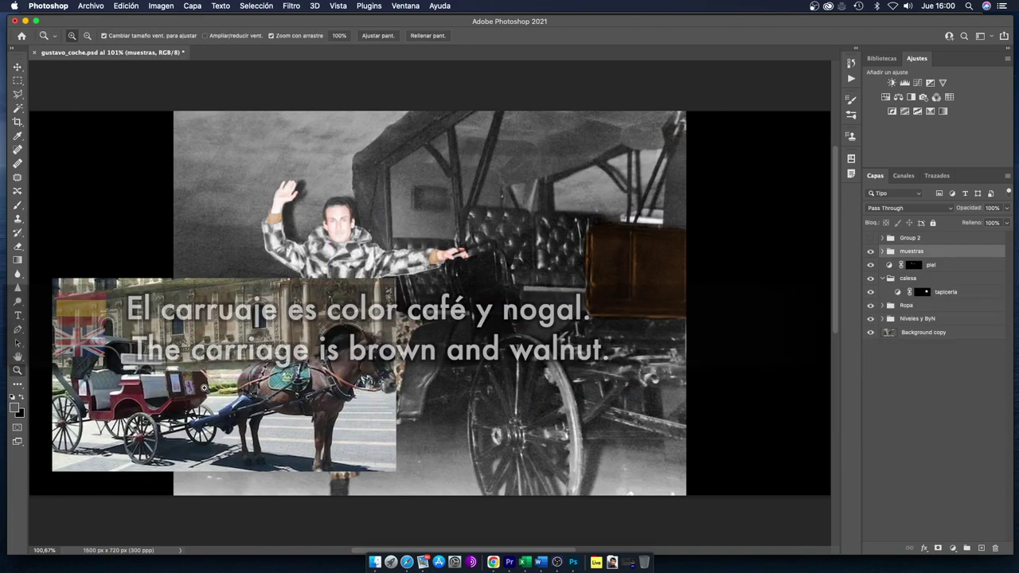
drag(602, 387, 614, 394)
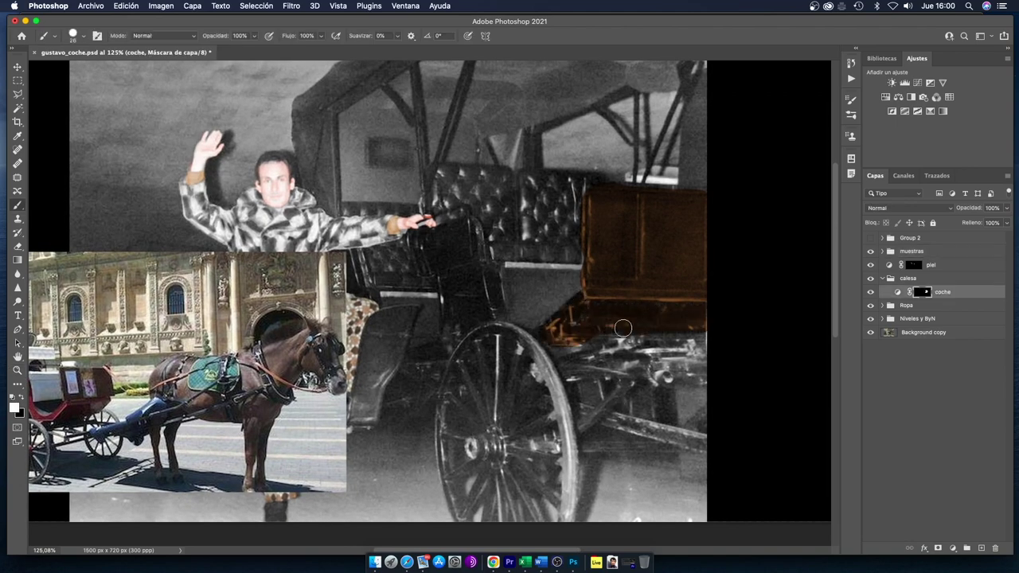
scroll(605, 335, up, 3)
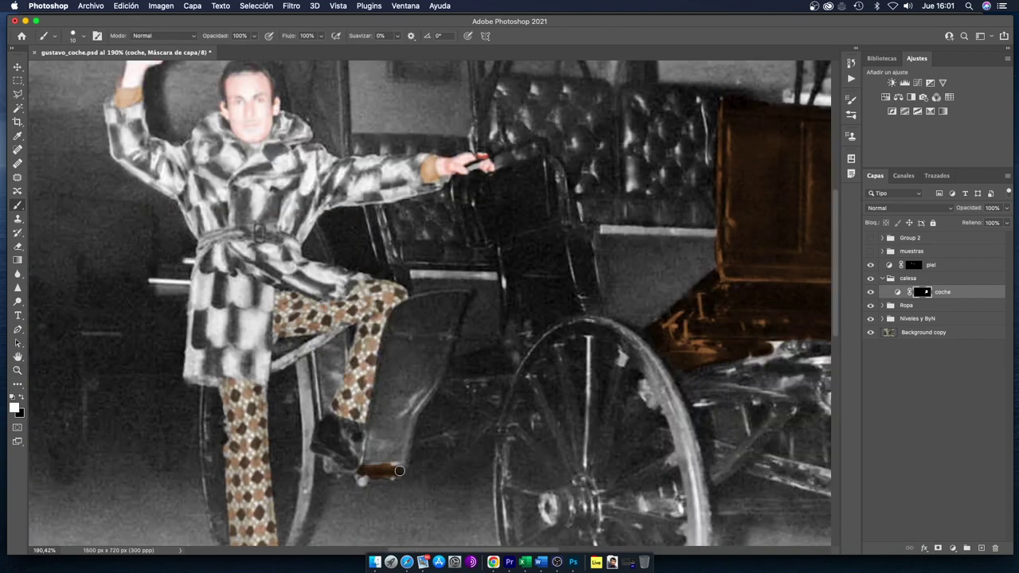
mouse_move(368, 476)
mouse_down()
mouse_move(457, 326)
mouse_move(412, 319)
mouse_up()
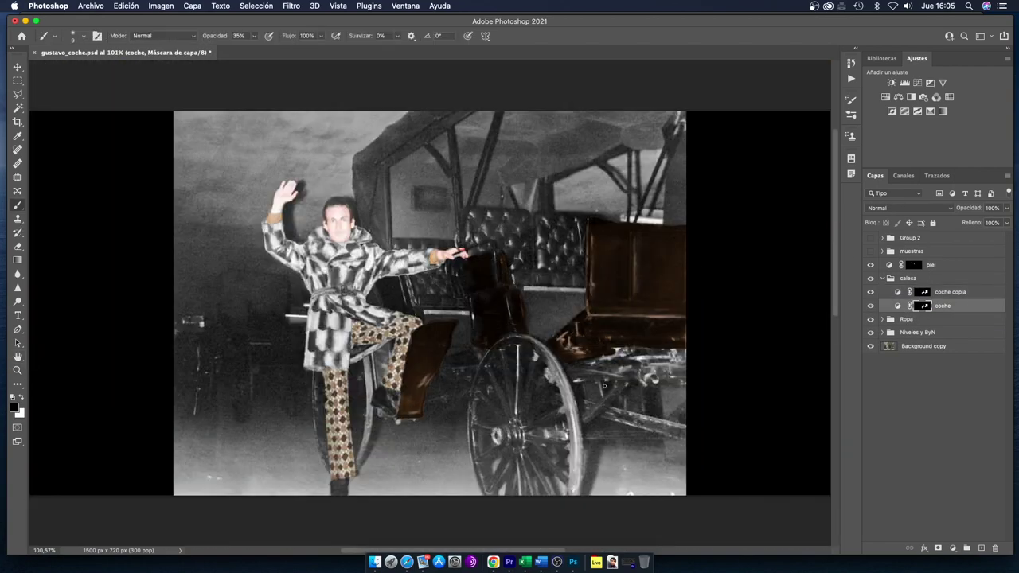
- Inspect the coche copia layer mask and clear the active selection around the canvas
click(925, 293)
alt+click(925, 293)
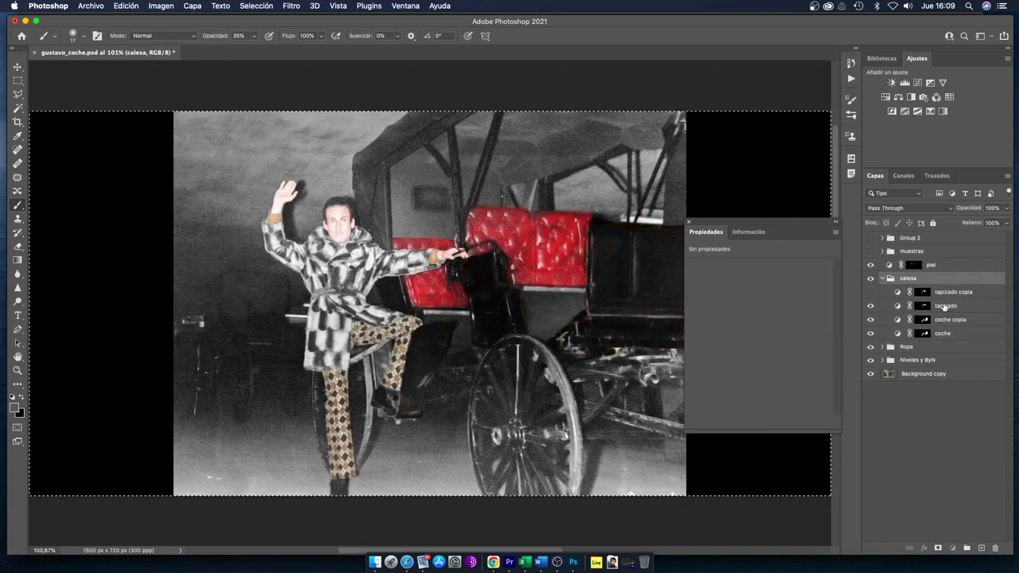
click(256, 5)
click(262, 28)
scroll(493, 414, up, 3)
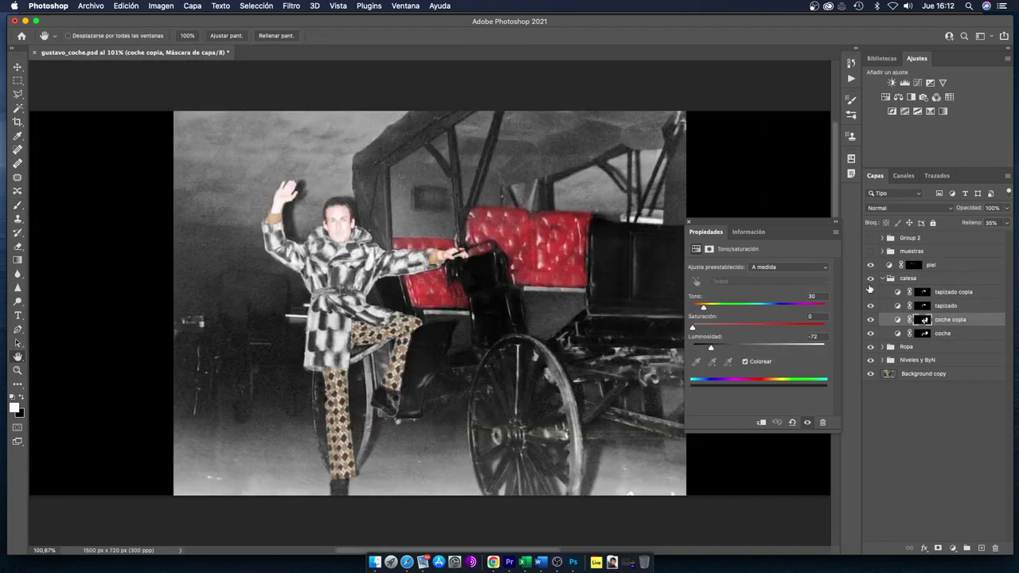
- Paint the undercarriage, the wheels and the footboard area in on the coche layer's mask
click(921, 333)
key(b)
drag(589, 374, 661, 422)
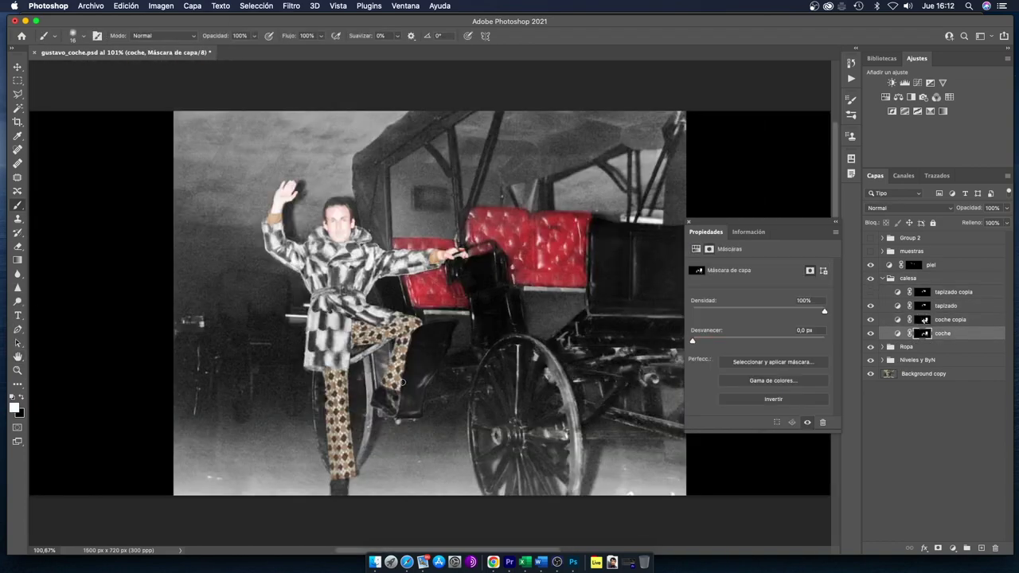
drag(358, 374, 358, 450)
drag(470, 437, 502, 438)
drag(373, 331, 370, 366)
click(922, 319)
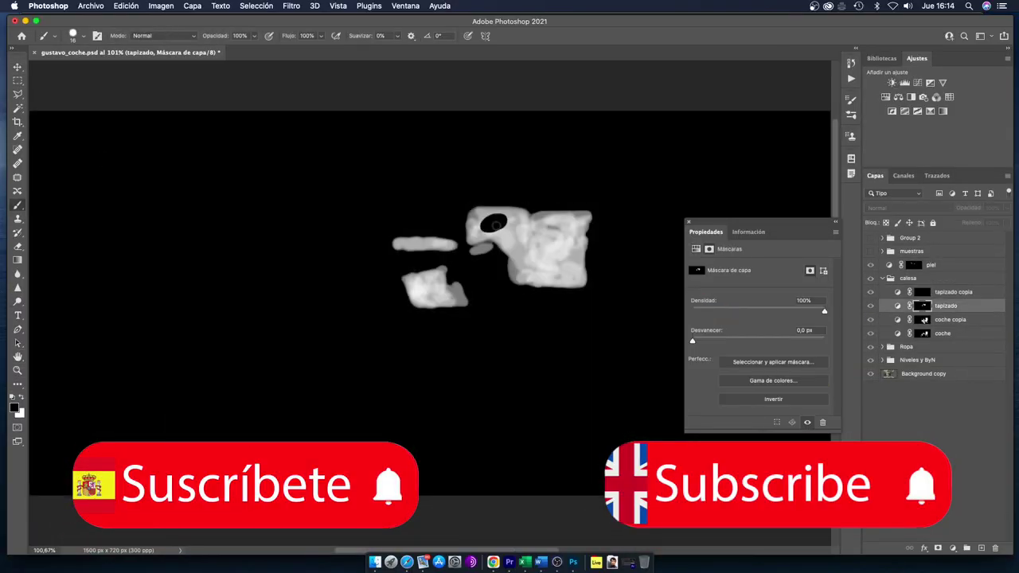
- Retouch the seat backs on the tapizado mask and paint in the canopy's inner lining on the tapizado capota copia mask
mouse_move(585, 227)
mouse_down()
mouse_move(528, 270)
mouse_move(430, 286)
mouse_up()
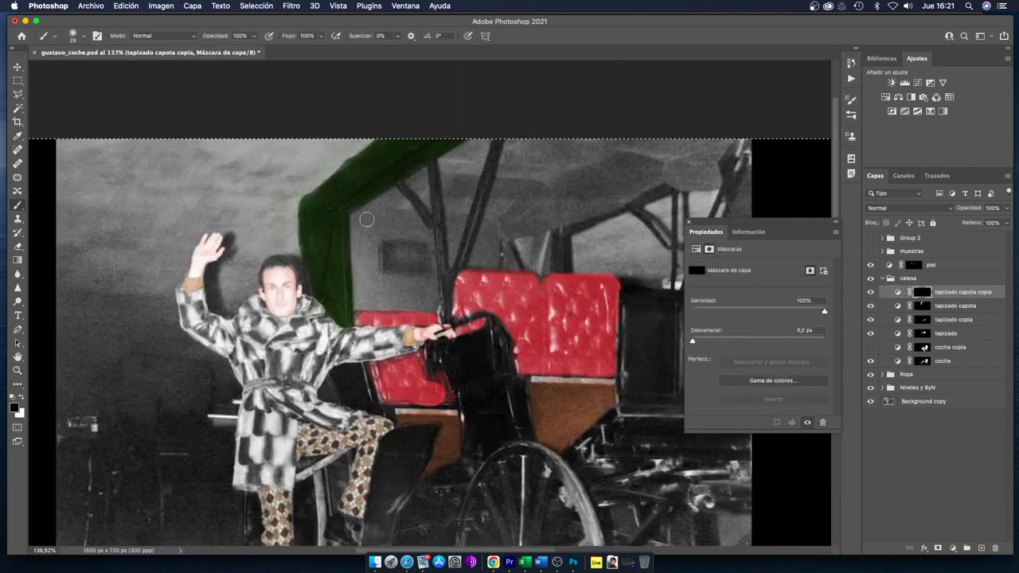
mouse_move(374, 207)
mouse_down()
mouse_move(425, 282)
mouse_move(358, 237)
mouse_move(421, 179)
mouse_up()
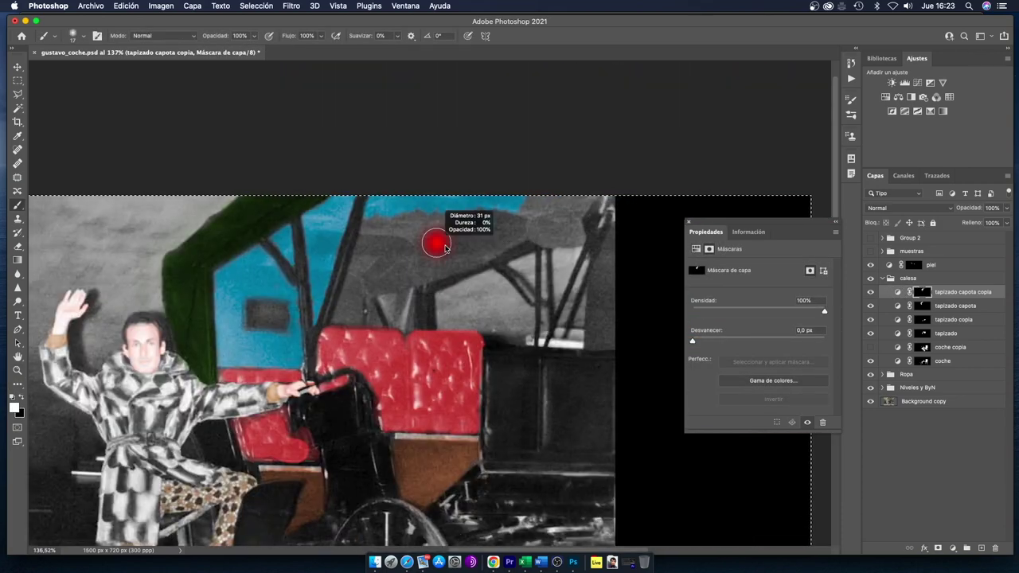
mouse_move(432, 239)
mouse_down()
mouse_move(363, 260)
mouse_move(390, 312)
mouse_up()
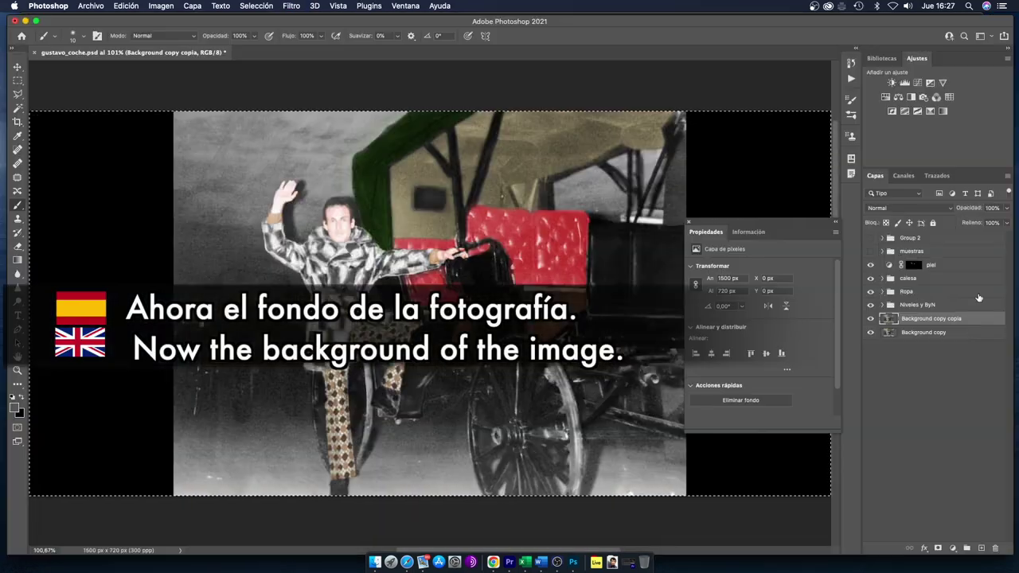
- Paint the softened background in on the Blanco y negro 1 copia mask and tint that layer green with Hue/Saturation
drag(870, 278, 870, 307)
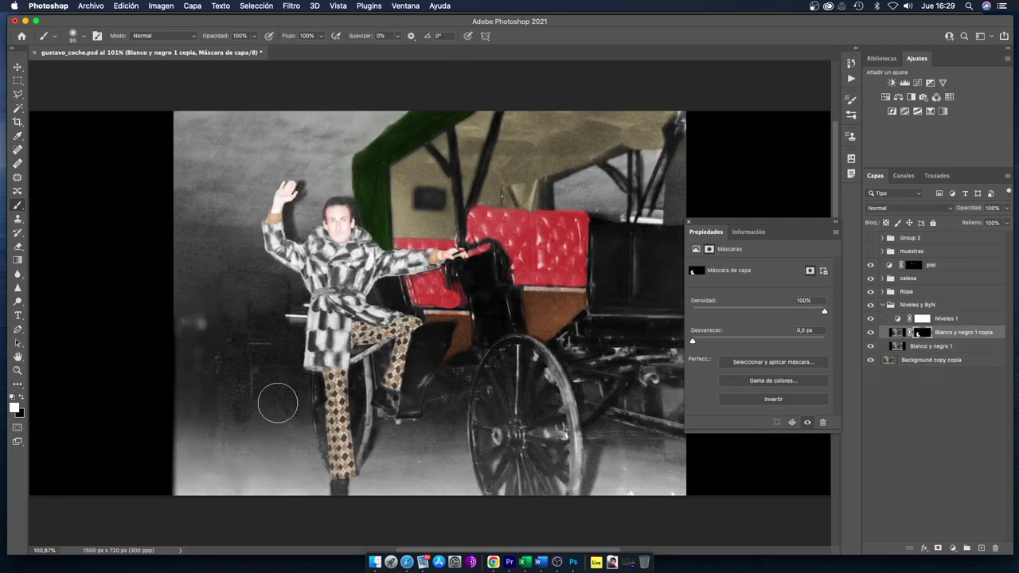
mouse_move(277, 403)
mouse_down()
mouse_move(270, 315)
mouse_move(193, 307)
mouse_up()
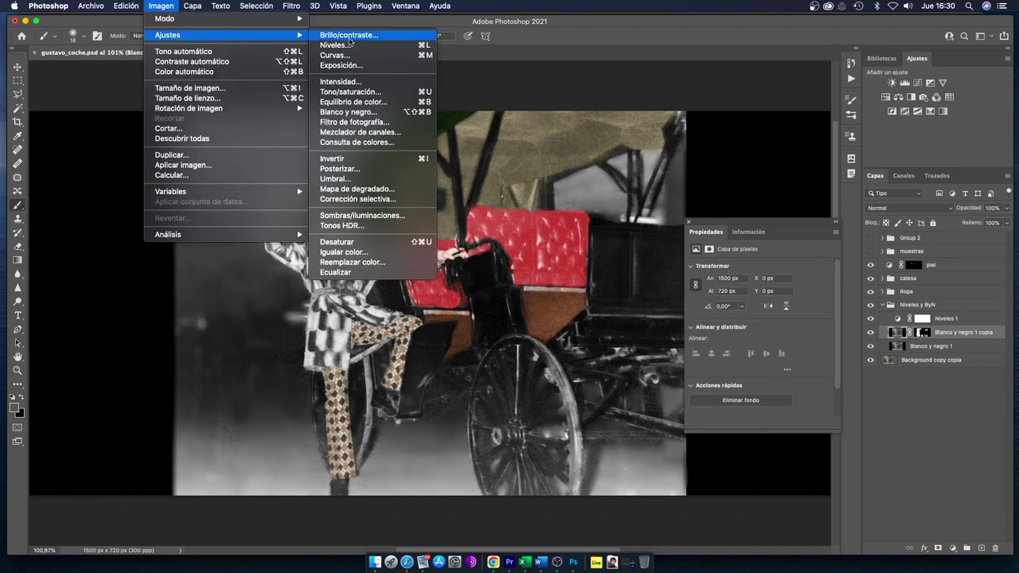
click(334, 94)
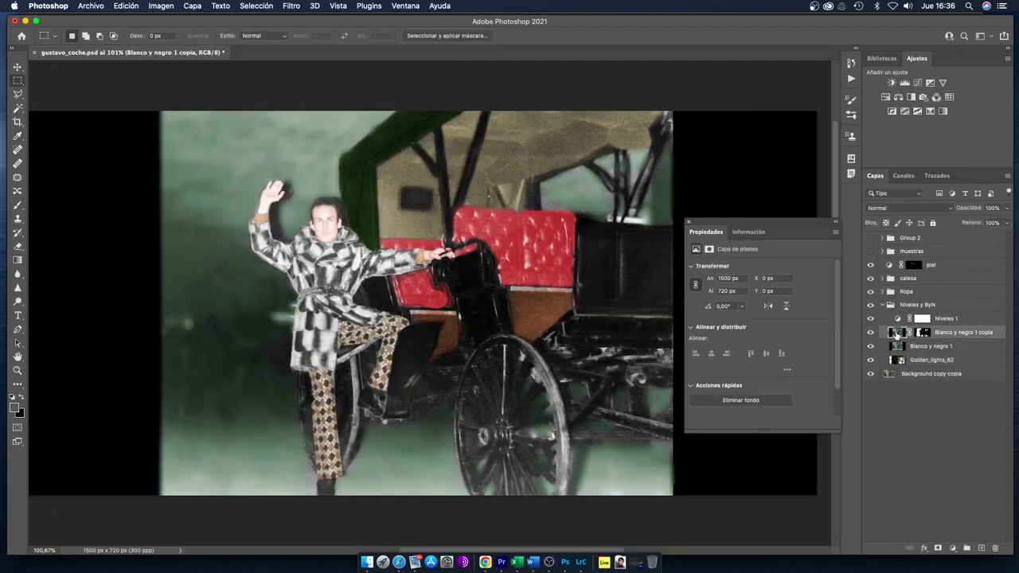
click(943, 113)
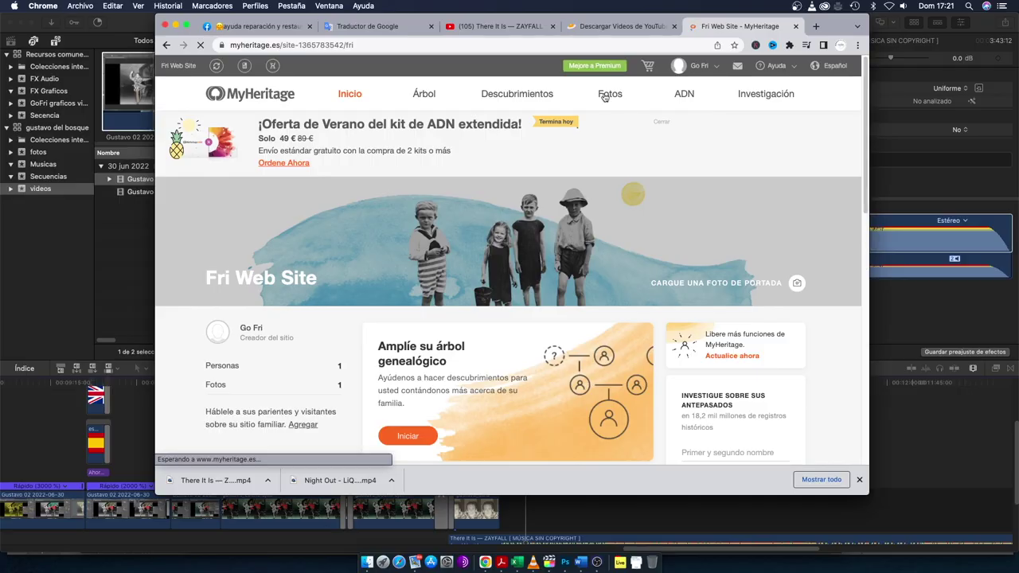
- Switch to MyHeritage in the browser, open the uploaded face portrait from the photo collection and download its repaired version
mouse_move(605, 96)
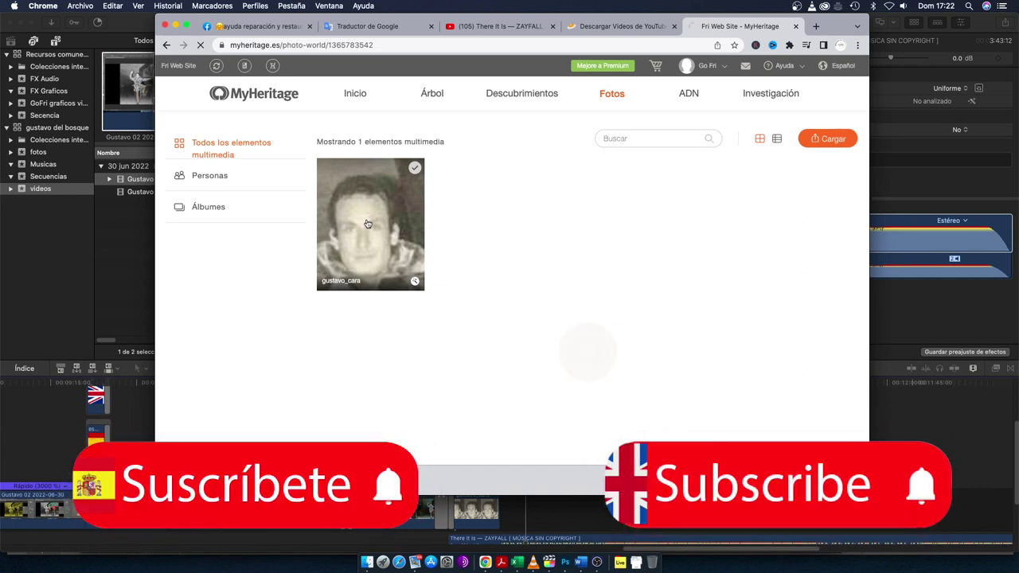
click(368, 224)
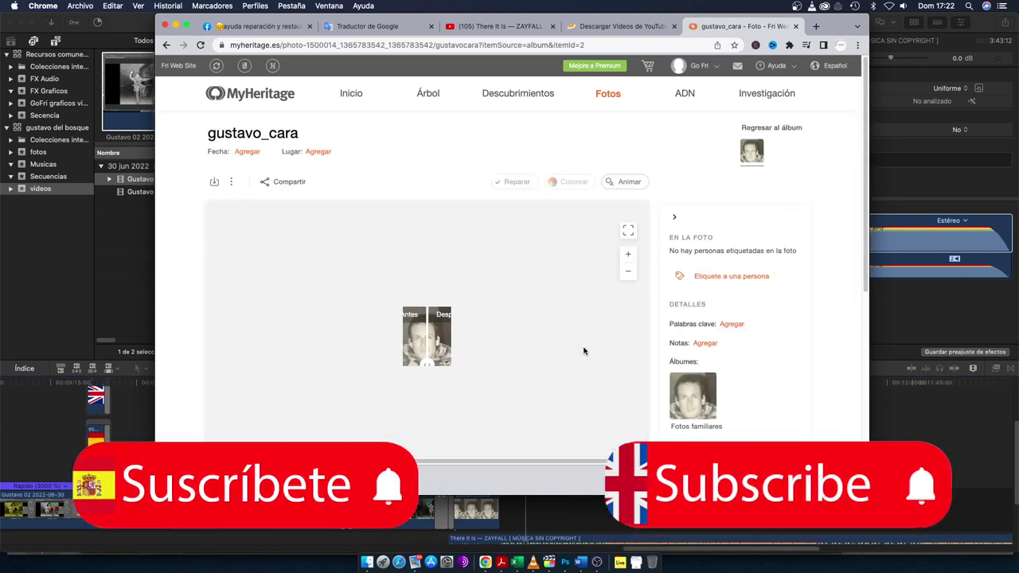
scroll(574, 343, down, 1)
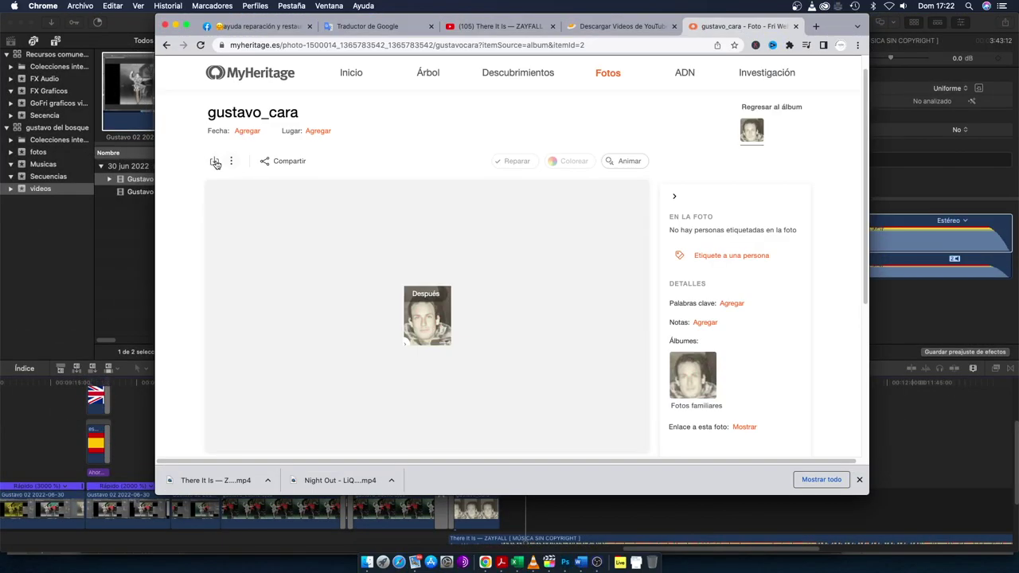
click(215, 161)
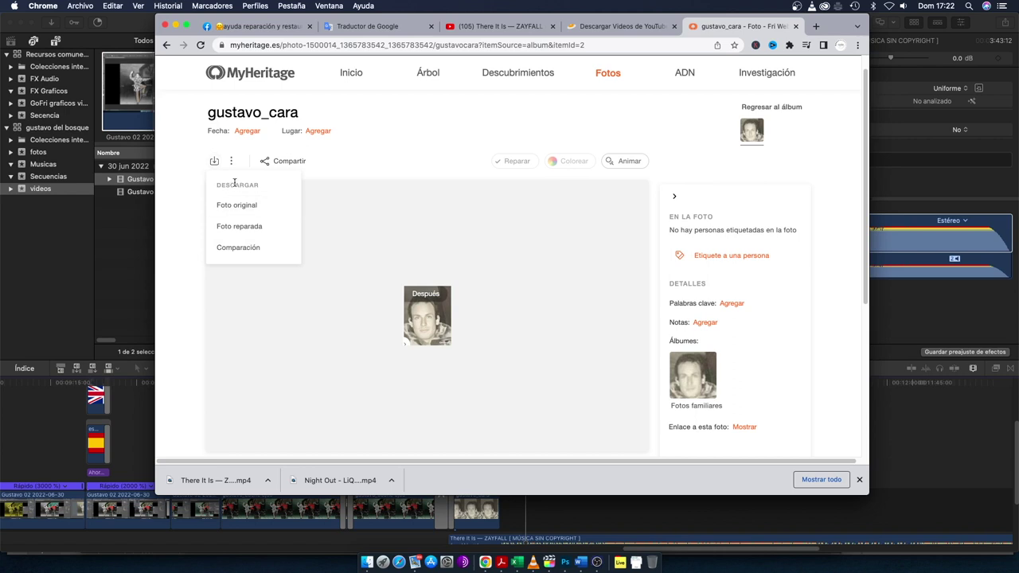
click(235, 226)
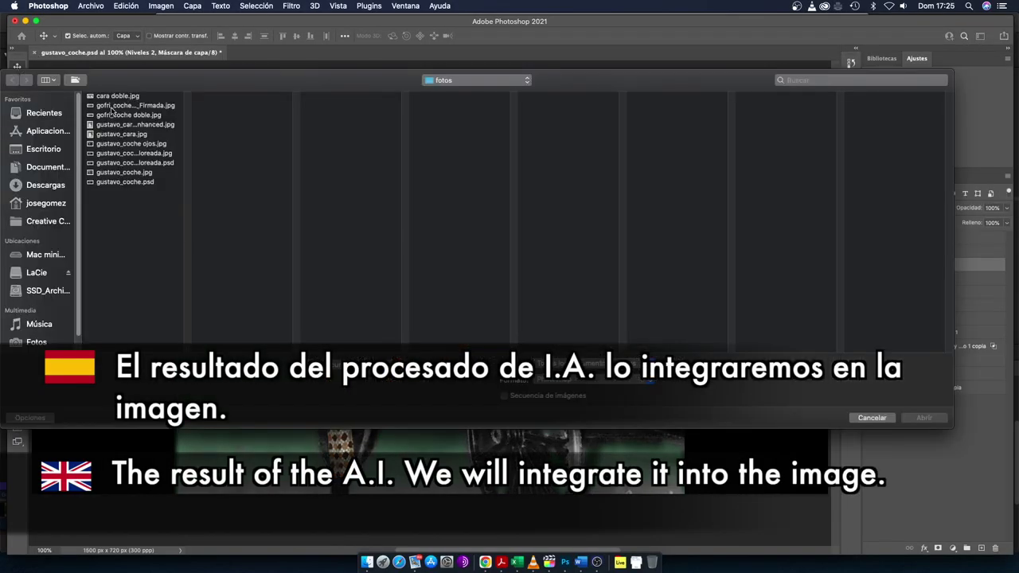
- Switch to Photoshop and open the Enhanced face portrait JPG from the fotos folder
click(111, 106)
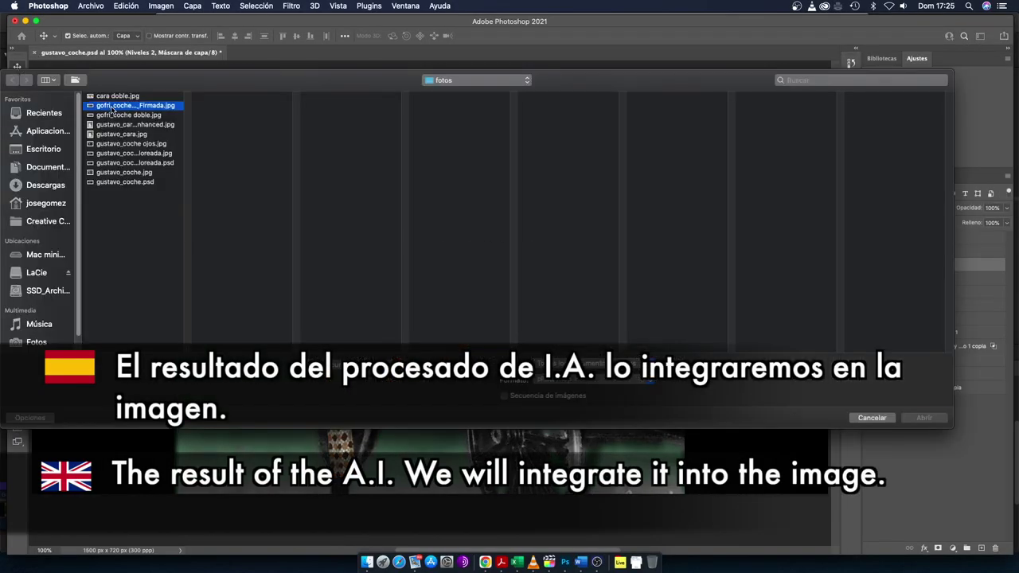
key(Down)
key(Down)
click(904, 417)
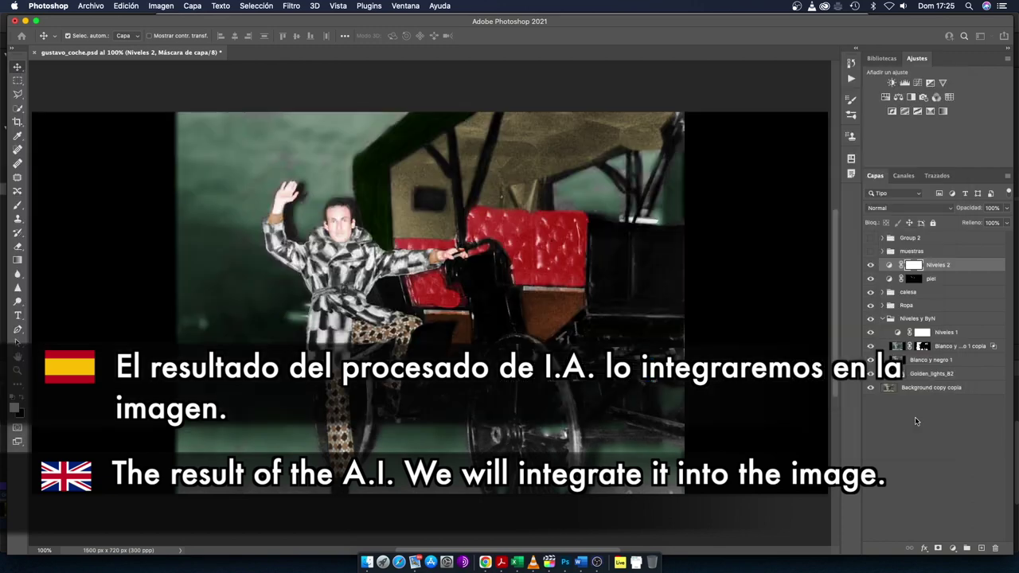
- Apply Auto tone to the portrait in Camera Raw, with whites at +7 and saturation at +27
click(947, 130)
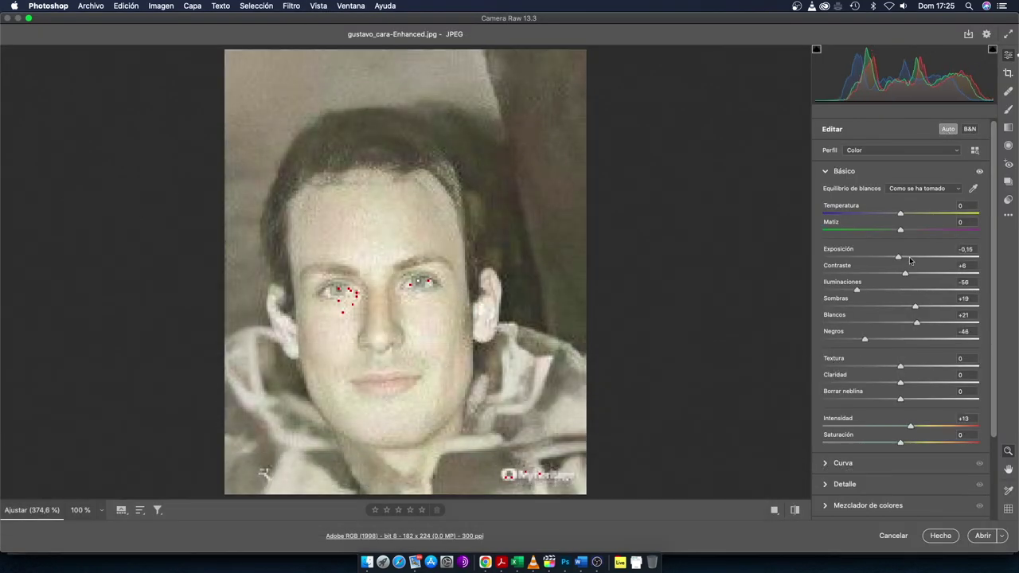
drag(915, 325, 907, 325)
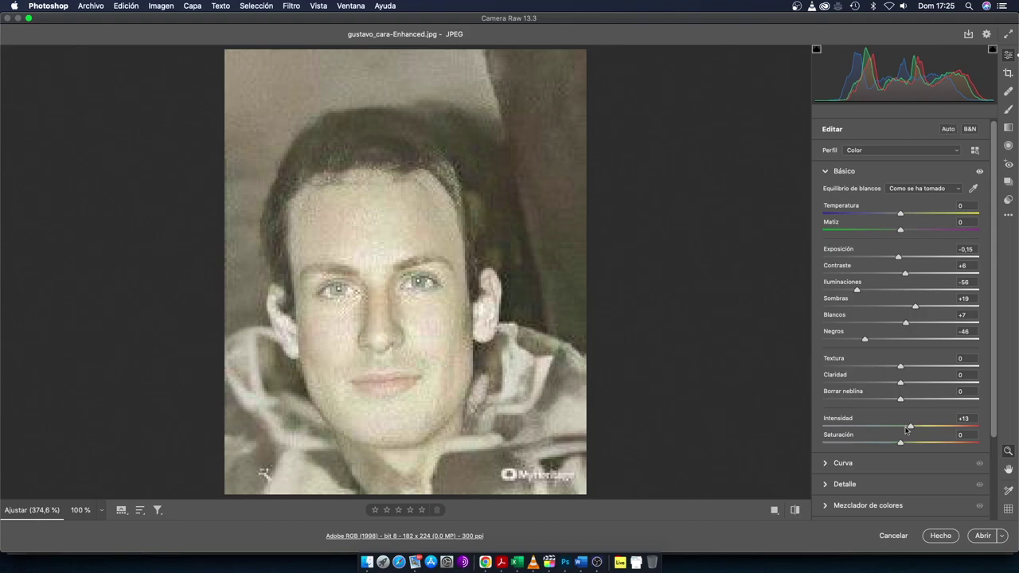
drag(910, 445, 921, 445)
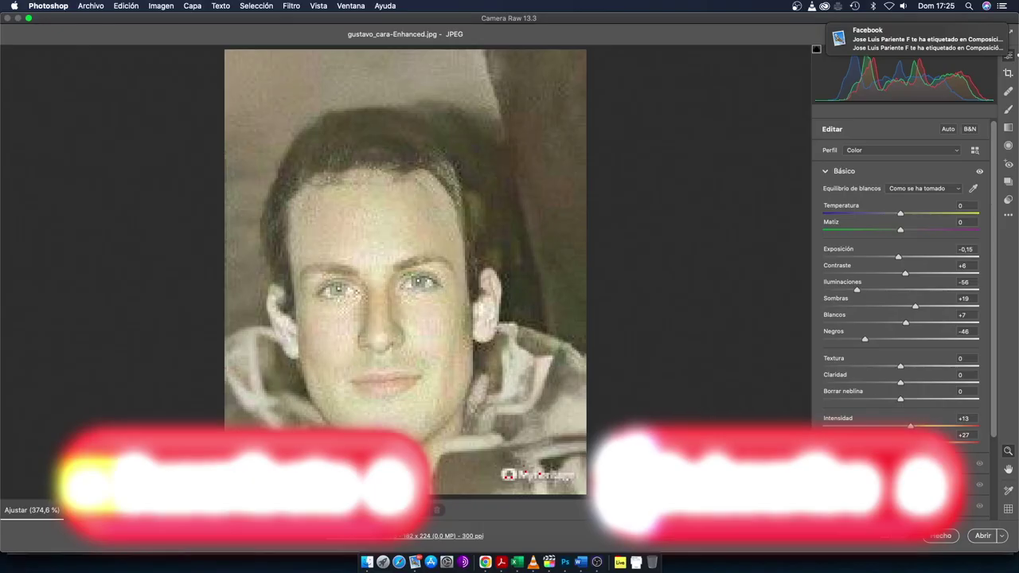
- Set the portrait's sharpening to 9 in Camera Raw and open the result as an image
scroll(921, 445, down, 1)
click(845, 457)
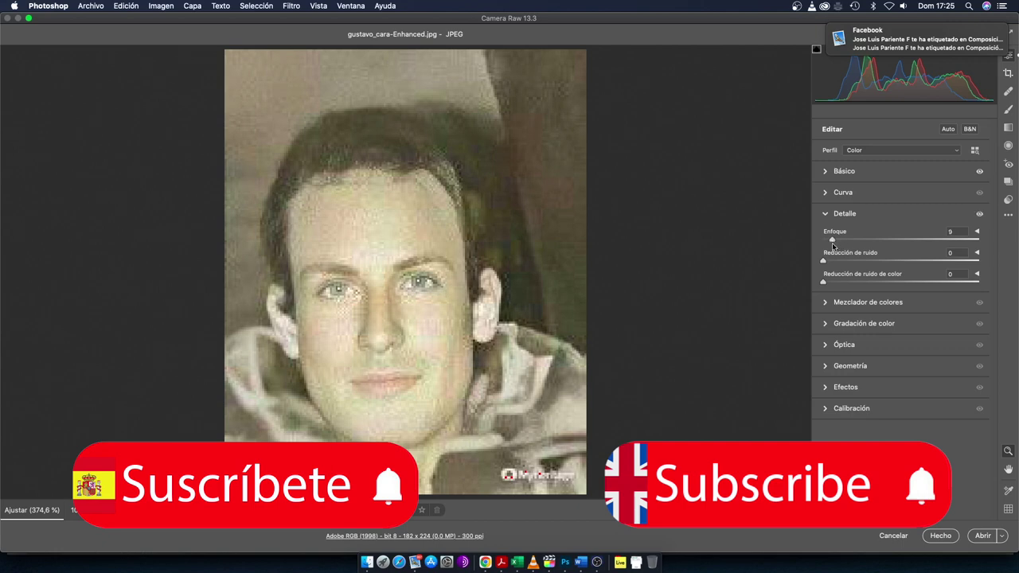
click(983, 534)
- Copy the whole enhanced portrait and paste it as a layer into the carriage document
click(126, 5)
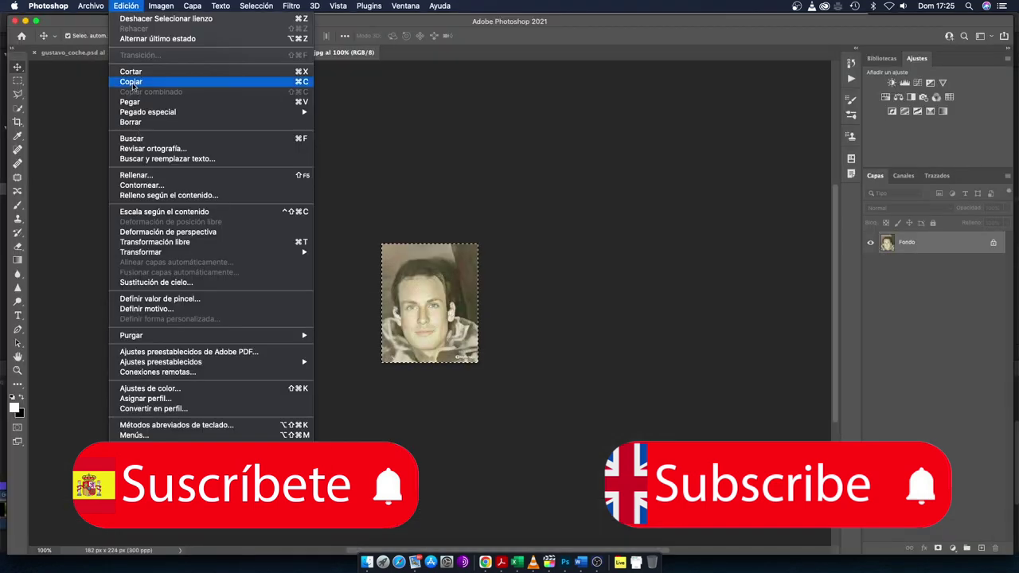
click(131, 82)
click(131, 52)
click(126, 5)
click(132, 102)
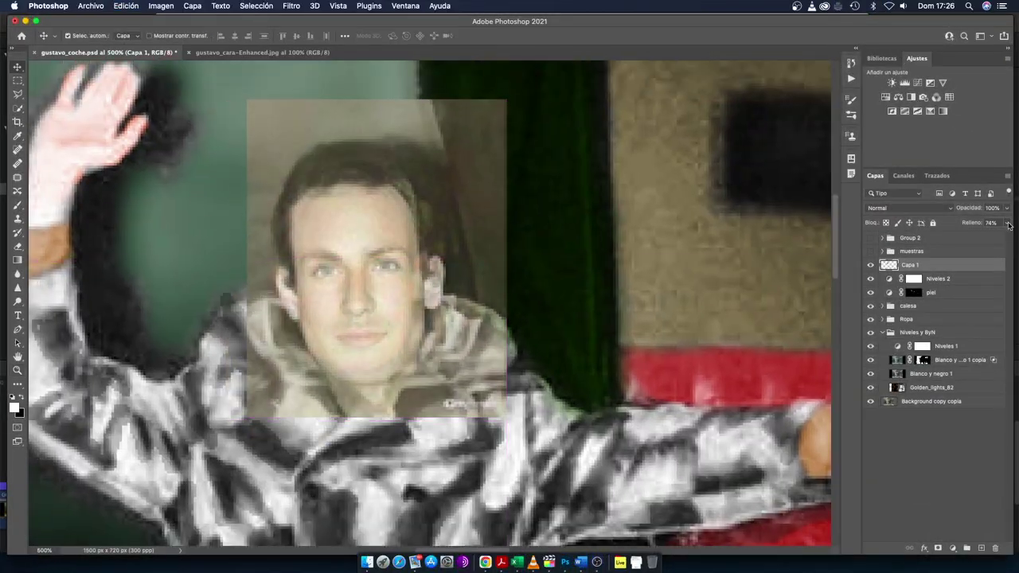
- Align and scale the pasted portrait over the man's original face at 60% fill, comparing it with the layer hidden
drag(398, 253, 397, 244)
click(126, 6)
click(151, 283)
drag(239, 90, 243, 95)
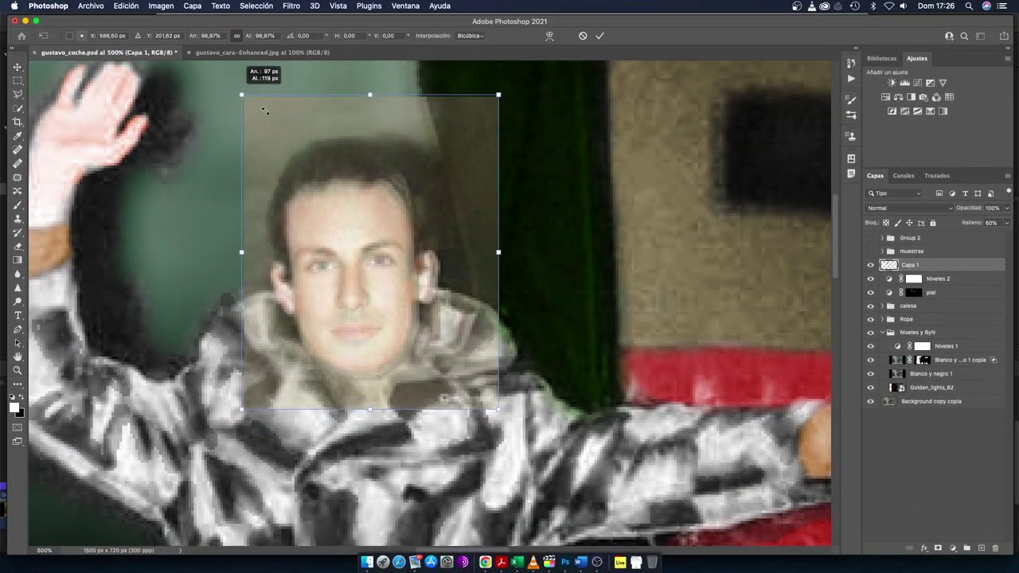
key(Return)
click(871, 265)
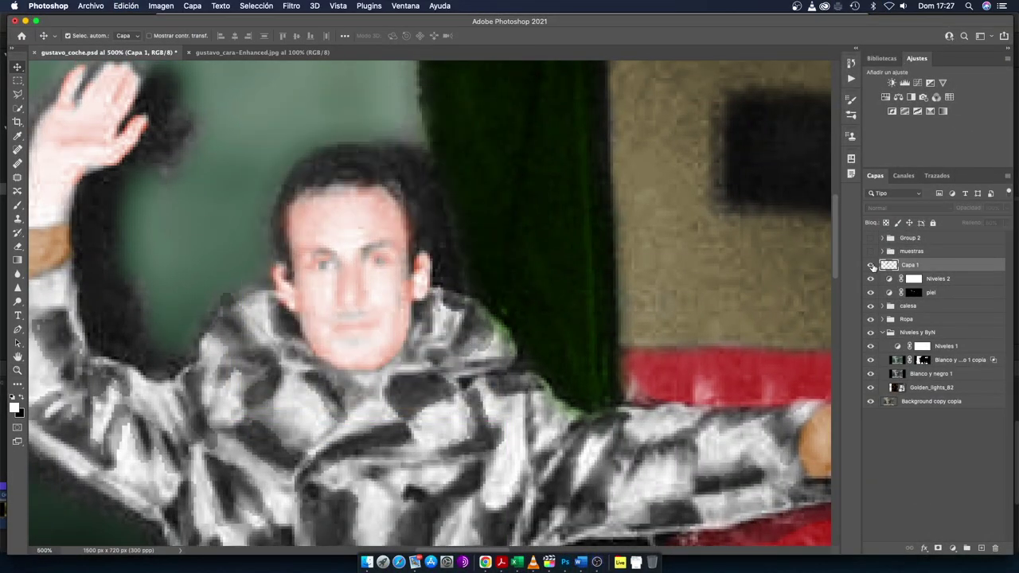
click(871, 265)
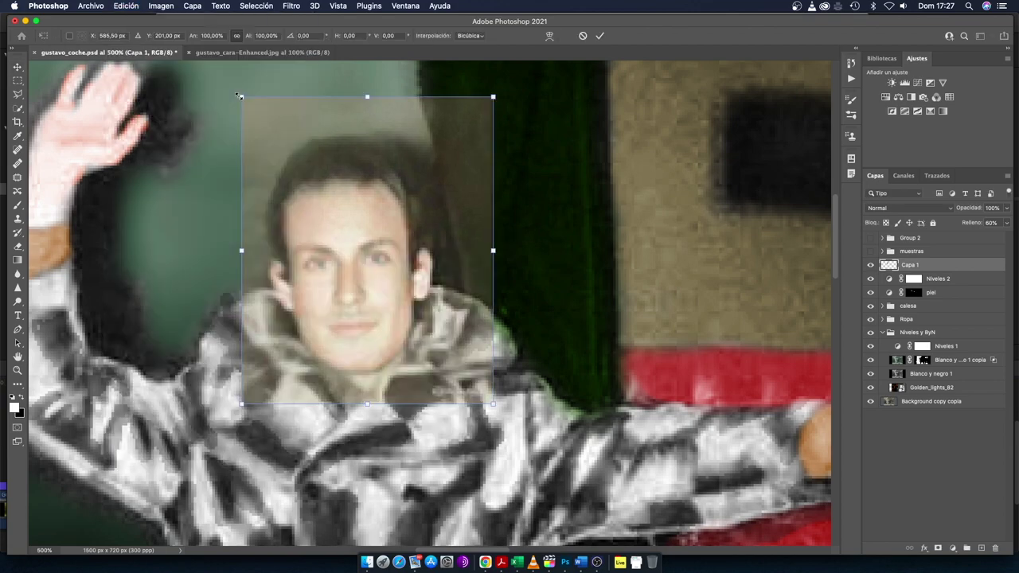
key(Return)
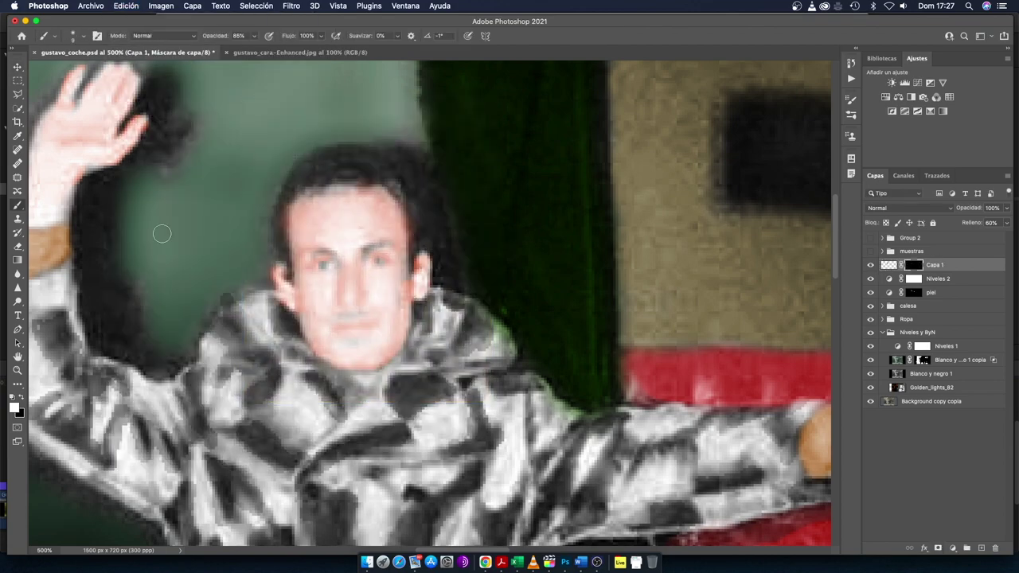
- Reveal the enhanced face by painting on Capa 1's black mask and correct the portrait's skin tone with Color Balance
mouse_move(318, 199)
mouse_down()
mouse_move(412, 262)
mouse_move(377, 349)
mouse_move(299, 267)
mouse_move(388, 329)
mouse_up()
click(889, 265)
click(161, 6)
mouse_move(175, 36)
click(350, 103)
drag(596, 380, 601, 381)
drag(595, 391, 584, 391)
click(714, 358)
- Refine Capa 1's mask around the face, hiding the portrait's reddish hair and retouching the edge by the ear
click(912, 265)
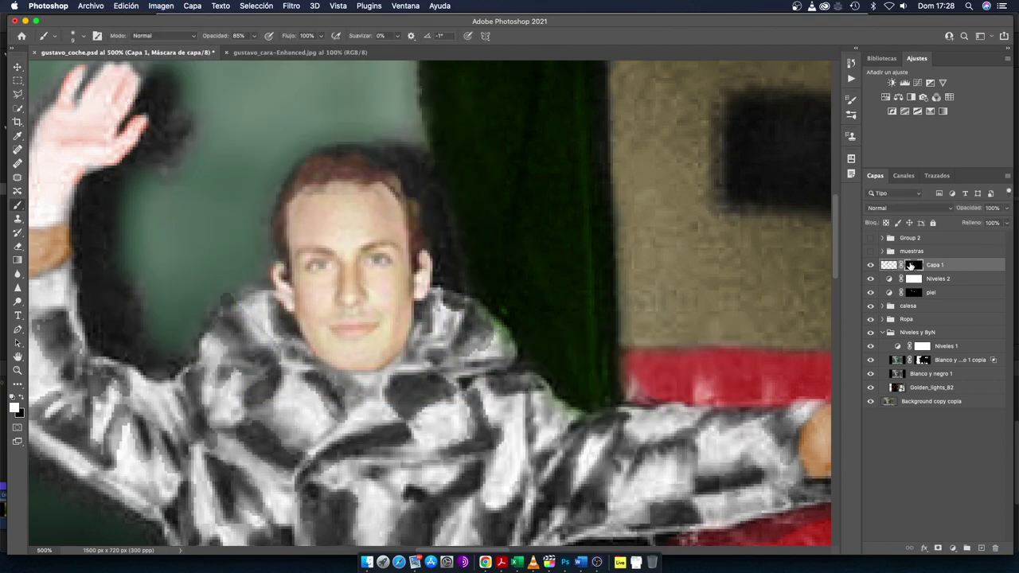
mouse_move(312, 170)
mouse_down()
mouse_move(325, 170)
mouse_move(312, 172)
mouse_up()
mouse_move(273, 212)
mouse_down()
mouse_move(341, 171)
mouse_move(382, 176)
mouse_up()
drag(422, 228, 429, 275)
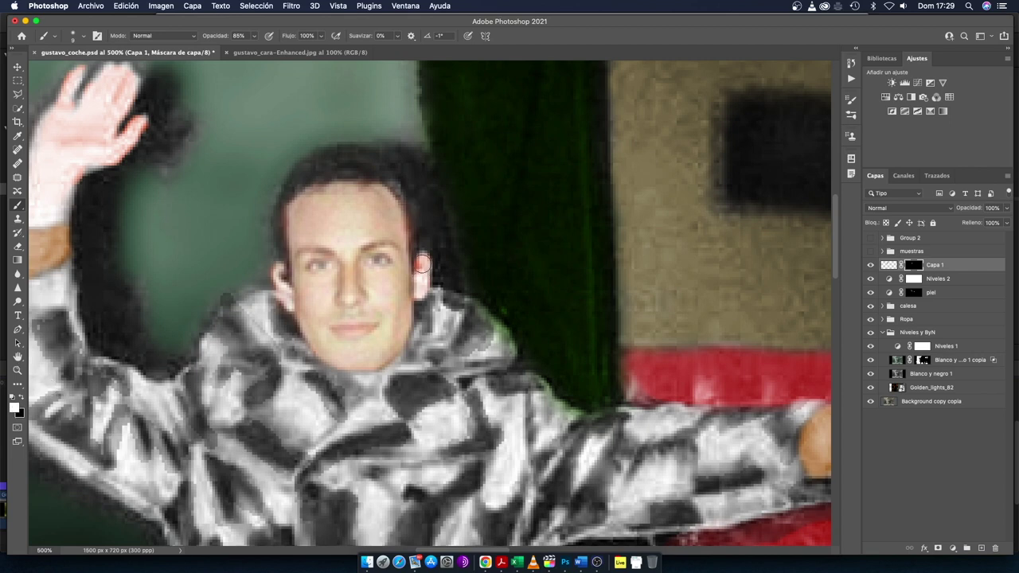
- Add a Hue/Saturation adjustment layer above Capa 1, shift its hue to green, and invert its mask to black
double_click(17, 356)
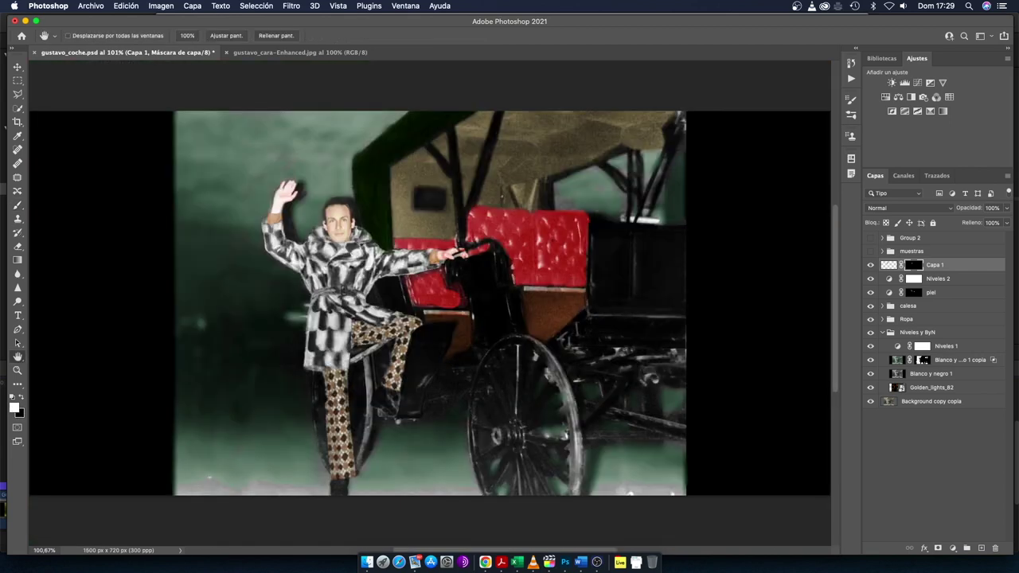
key(z)
click(334, 220)
click(338, 213)
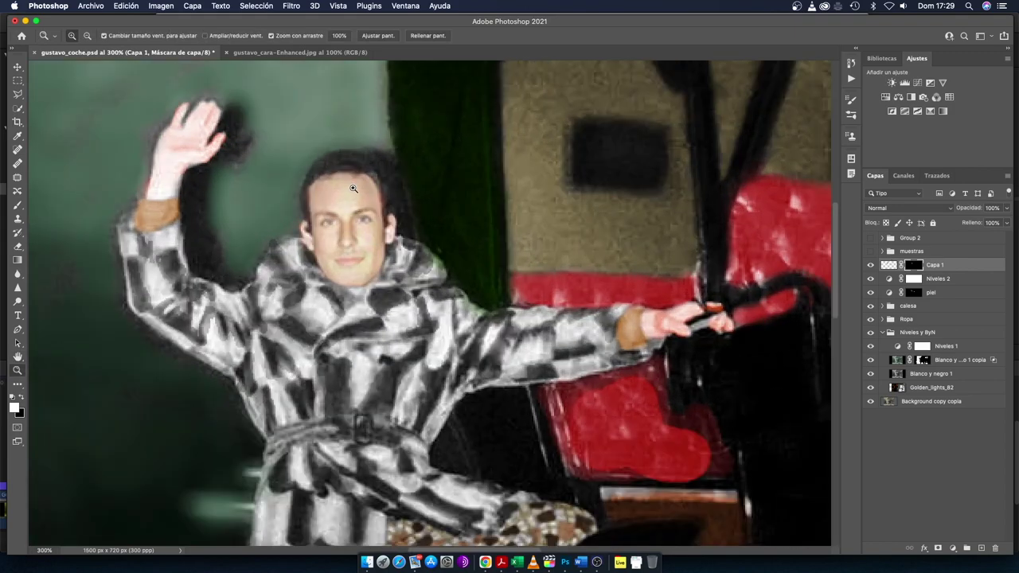
click(358, 186)
click(952, 547)
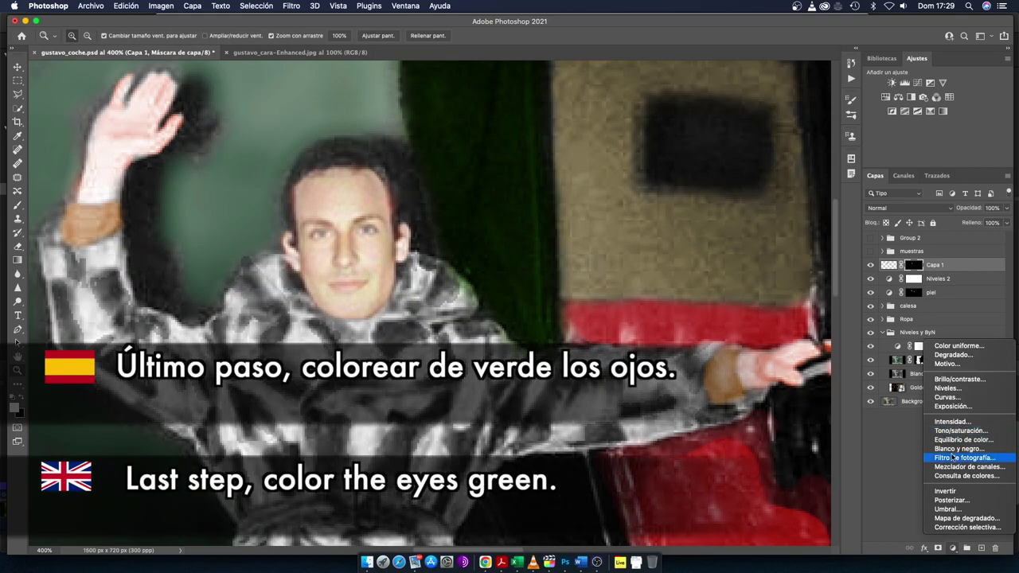
click(959, 431)
click(745, 362)
drag(696, 307, 725, 310)
click(690, 225)
key(super+i)
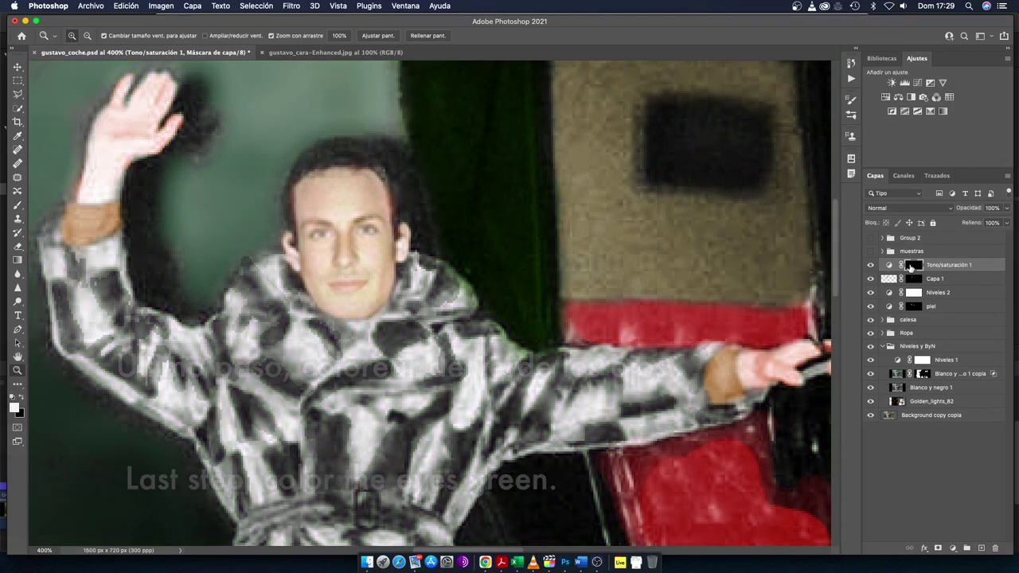
- Paint white on the Hue/Saturation mask over both of the man's irises to color his eyes green
key(b)
key(x)
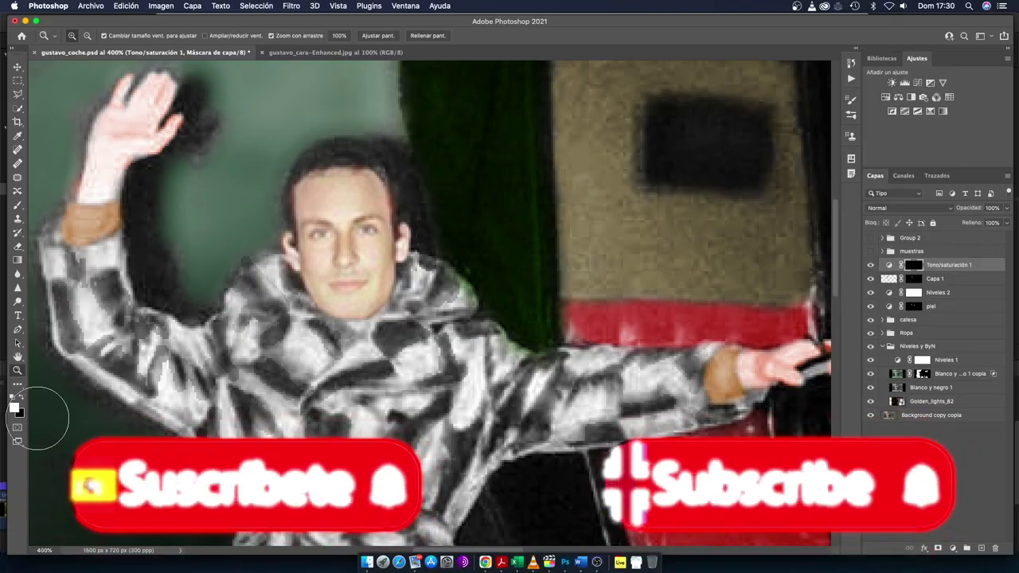
mouse_move(323, 240)
mouse_down()
mouse_move(348, 265)
mouse_move(317, 234)
mouse_up()
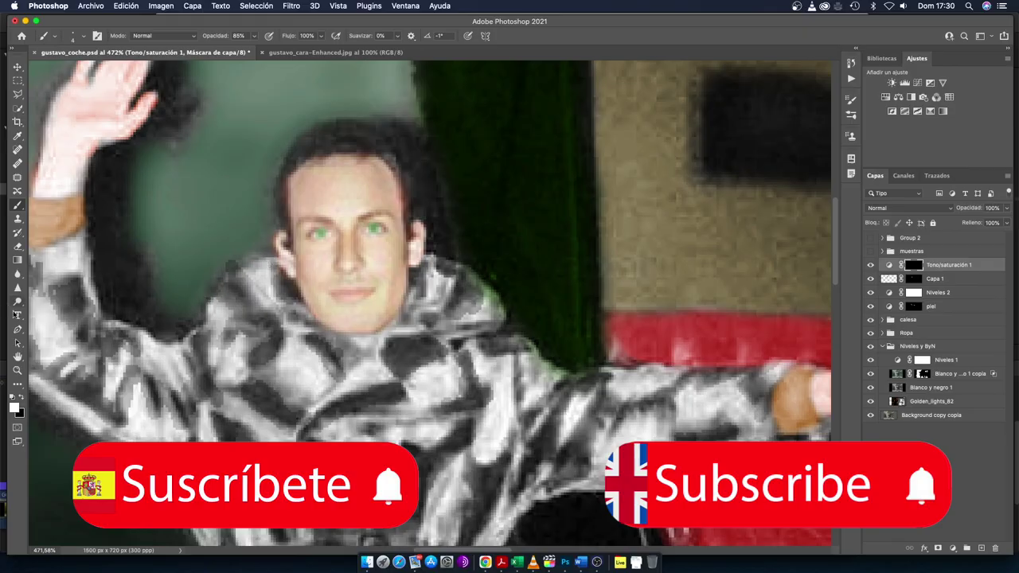
- Group the eye-color adjustment with Capa 1 and name the group "cara"
double_click(16, 356)
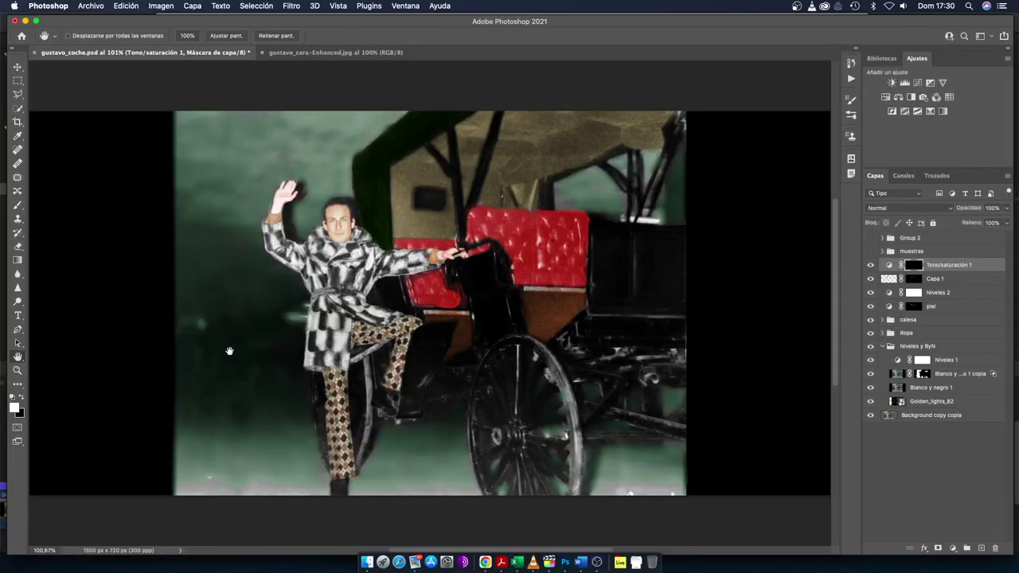
click(871, 266)
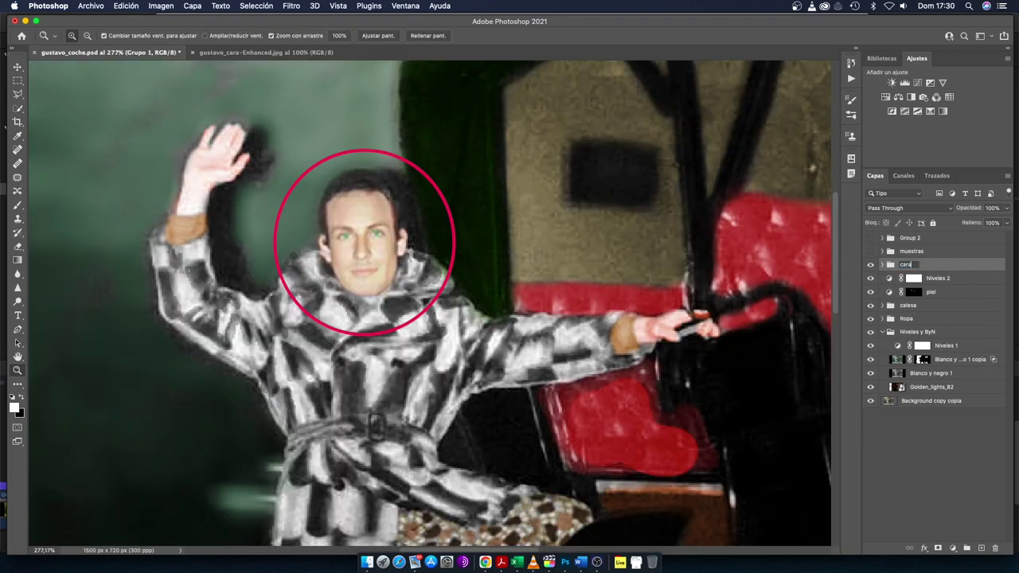
key(Return)
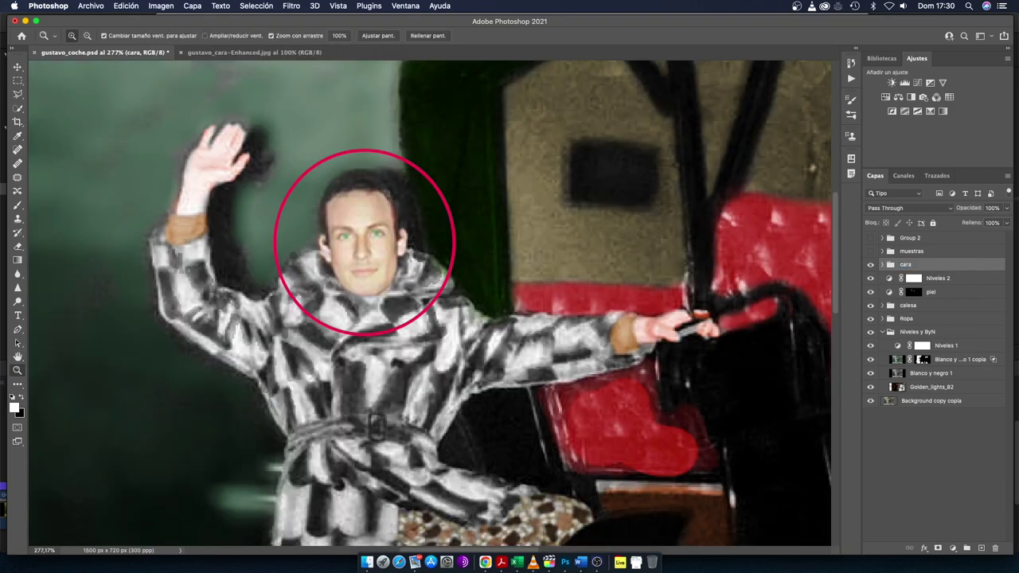
- Compare the man's face with the "cara" group hidden and shown, both close up and in the whole image
click(870, 265)
click(870, 265)
click(870, 265)
click(870, 265)
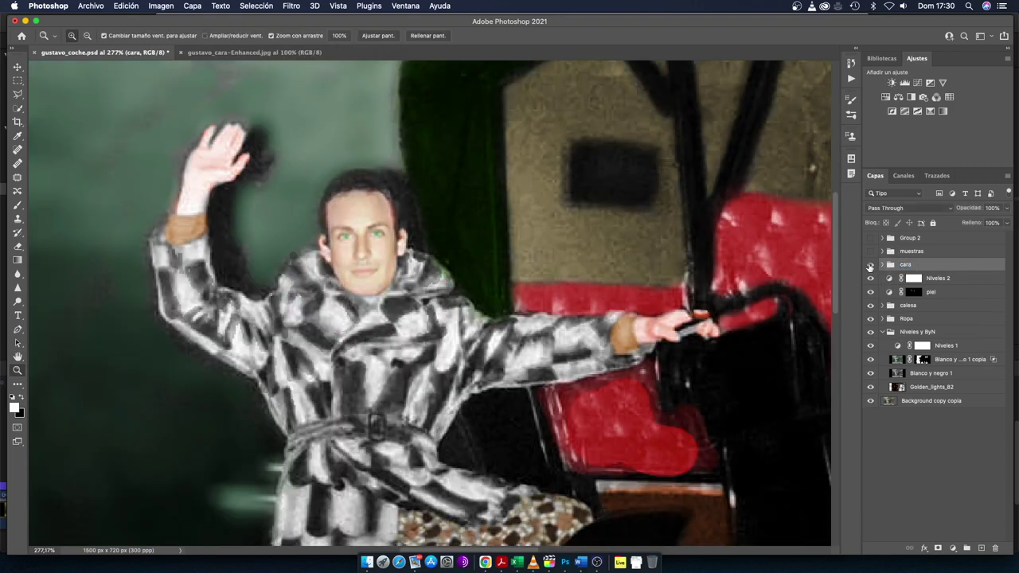
double_click(17, 356)
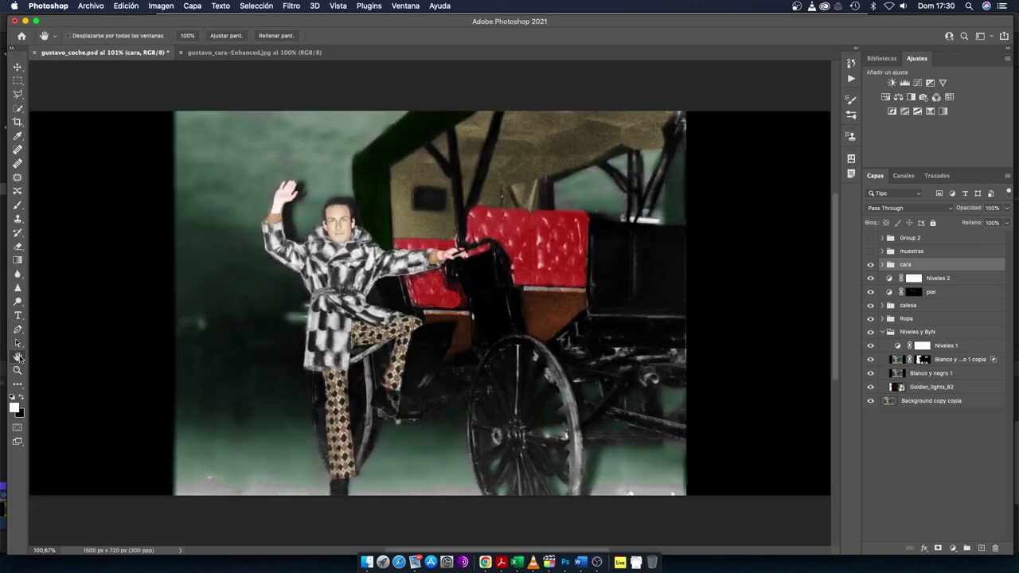
click(870, 265)
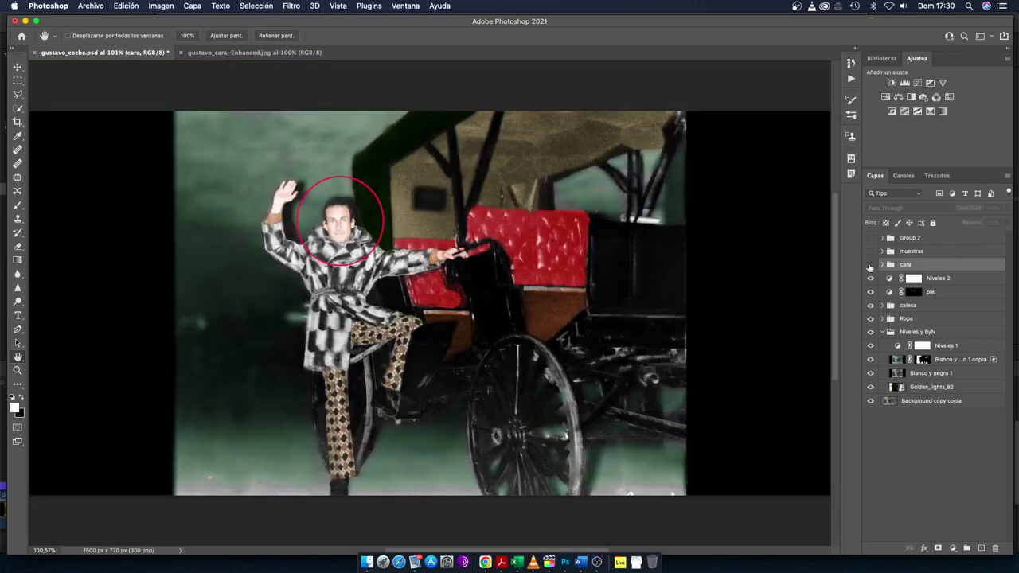
click(870, 265)
click(870, 265)
click(869, 265)
click(870, 265)
click(870, 265)
click(870, 265)
click(870, 266)
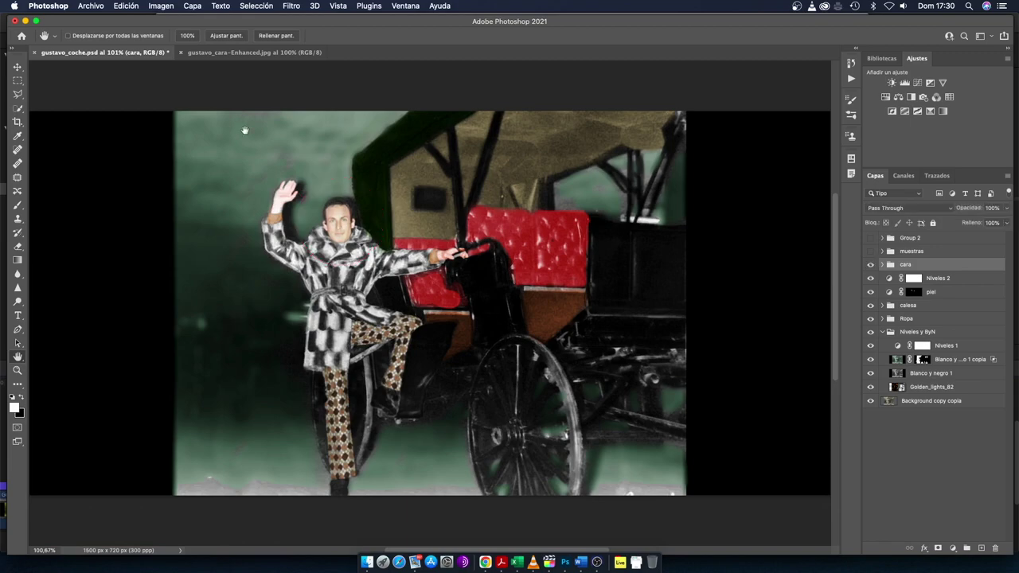